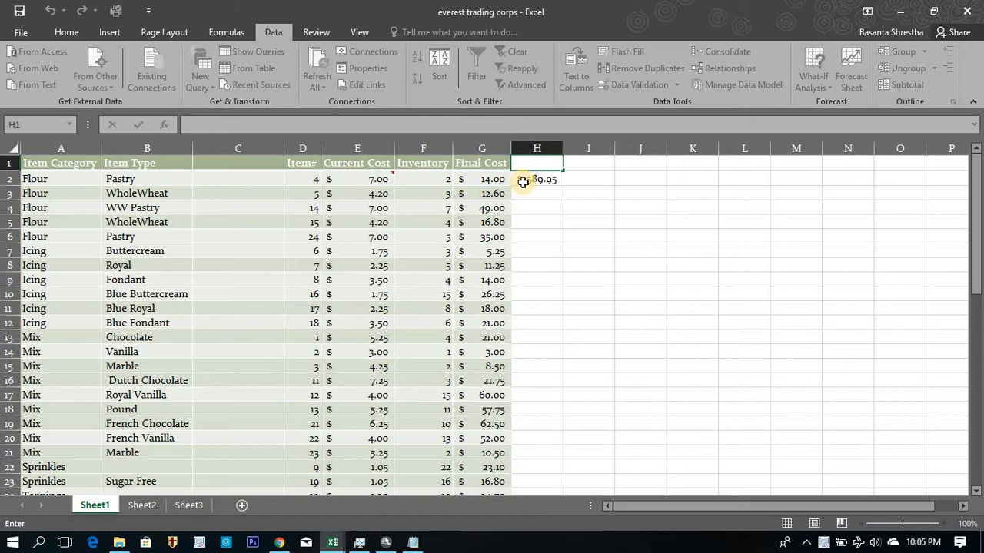
Clear the existing total from cell H2
left_click(523, 182)
key("Delete")
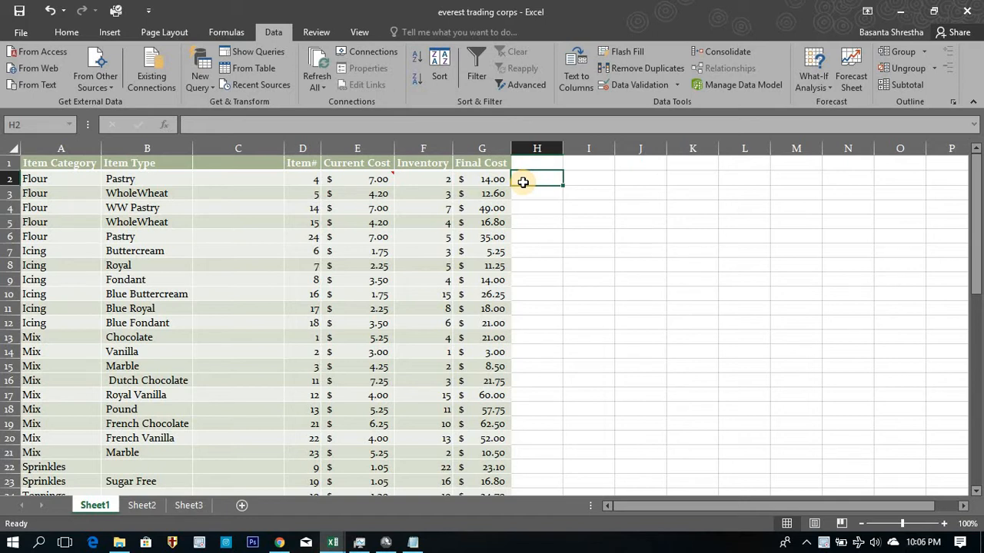
Review the table's column headings in row 1, from Item Category across to Final Cost
key("Left")
key("Left")
key("Left")
key("Left")
key("Left")
key("Left")
key("Left")
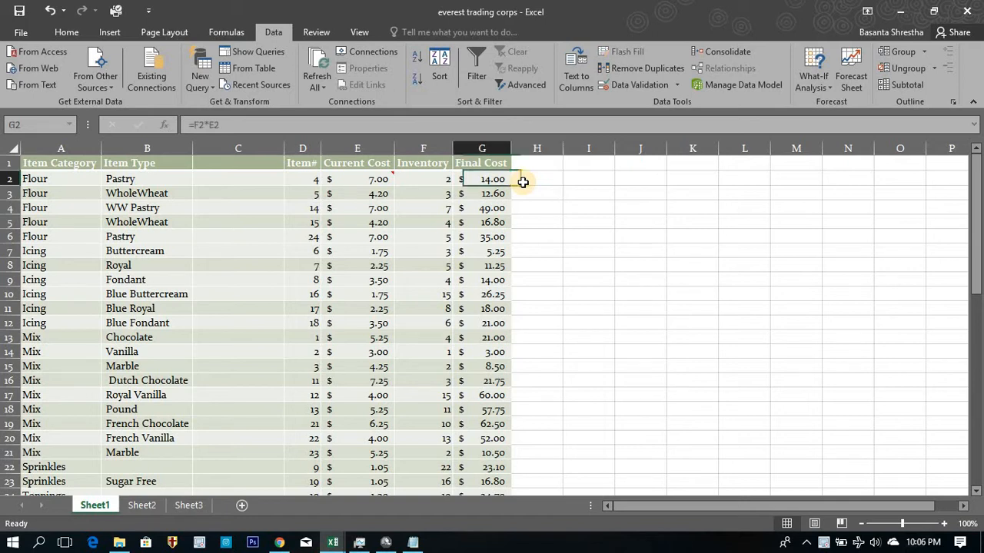
key("Up")
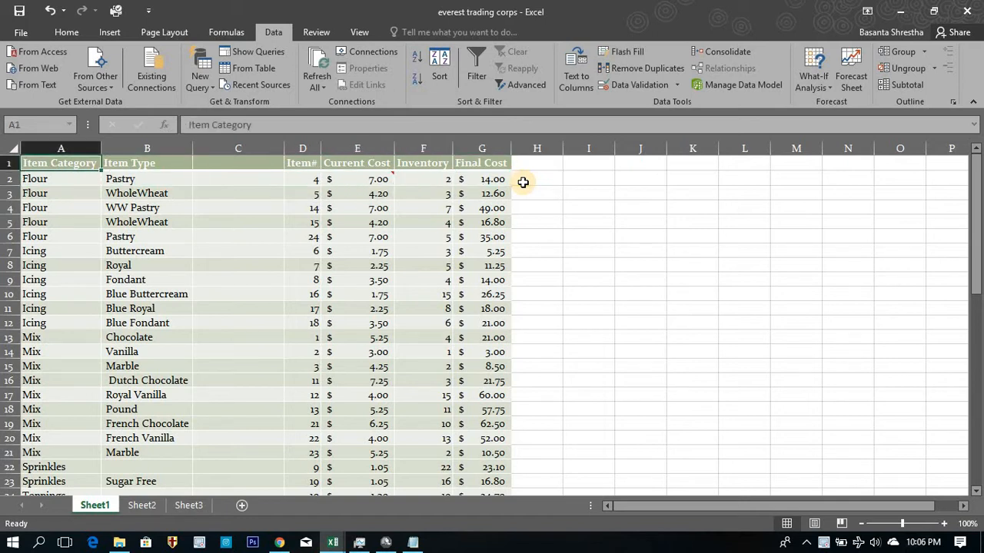
key("Right")
key("Right")
key("Right")
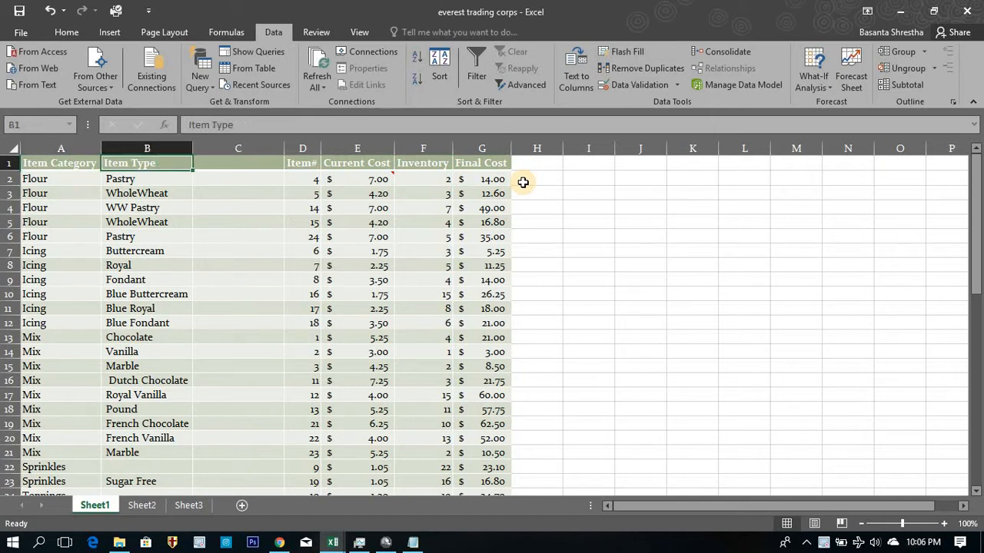
key("Right")
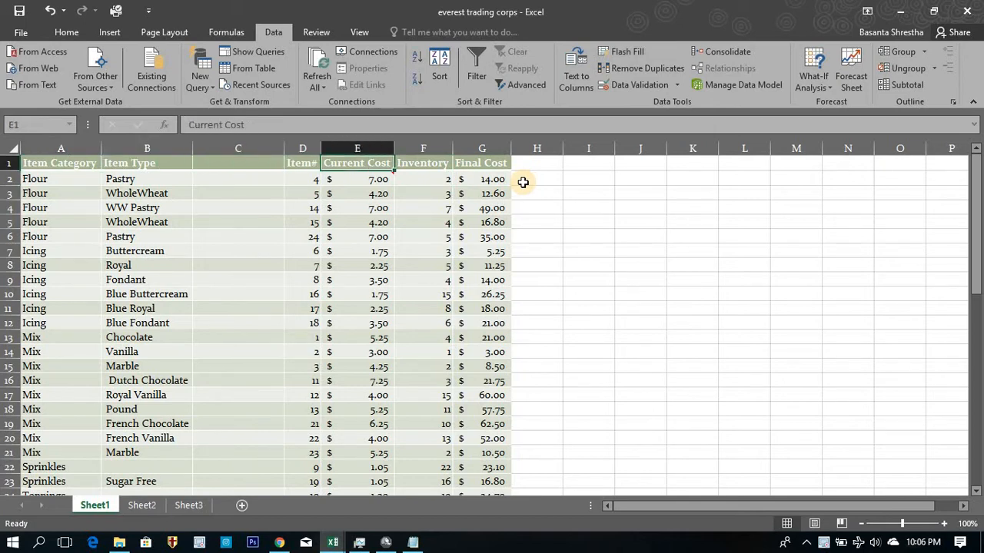
key("Right")
key("Right")
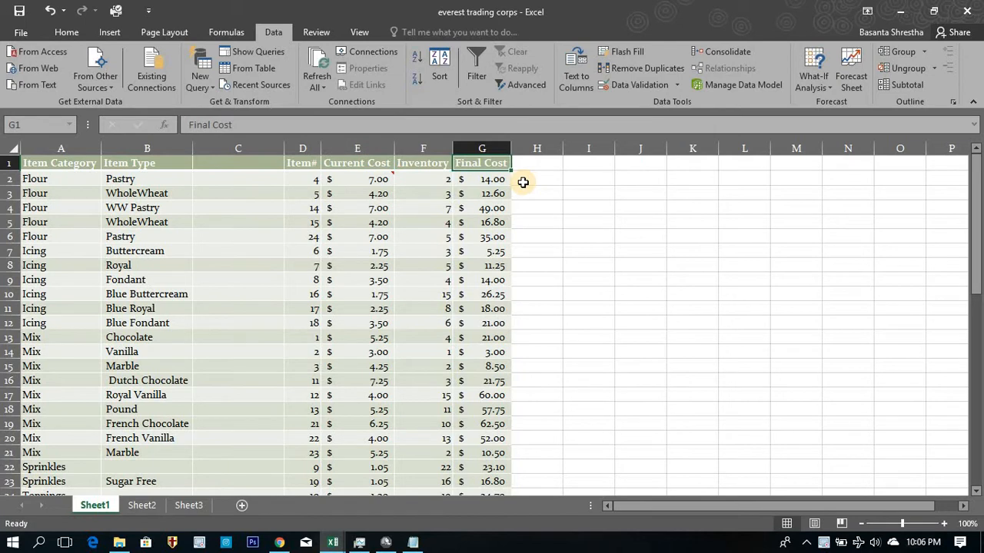
Trace the precedents of the first Final Cost formula in cell G2
key("Down")
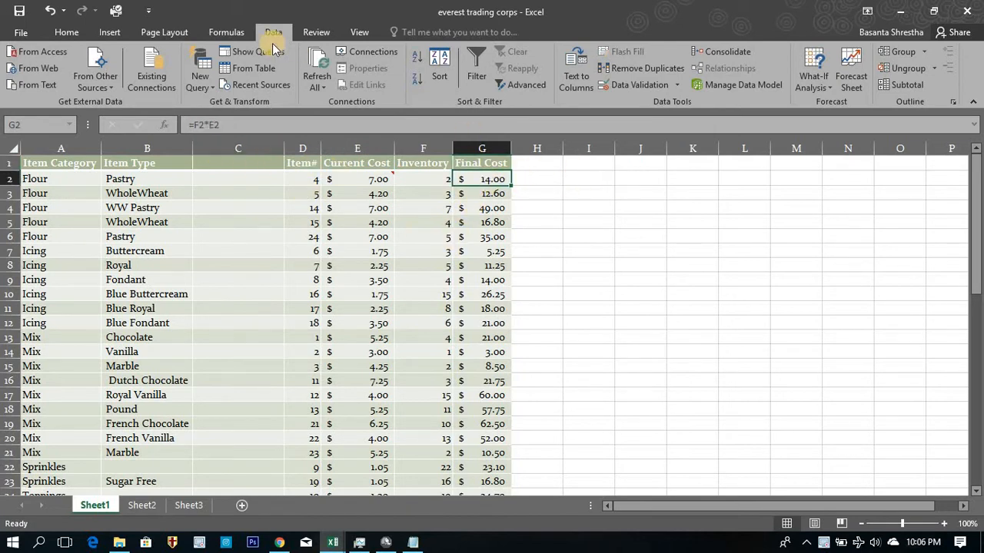
left_click(219, 33)
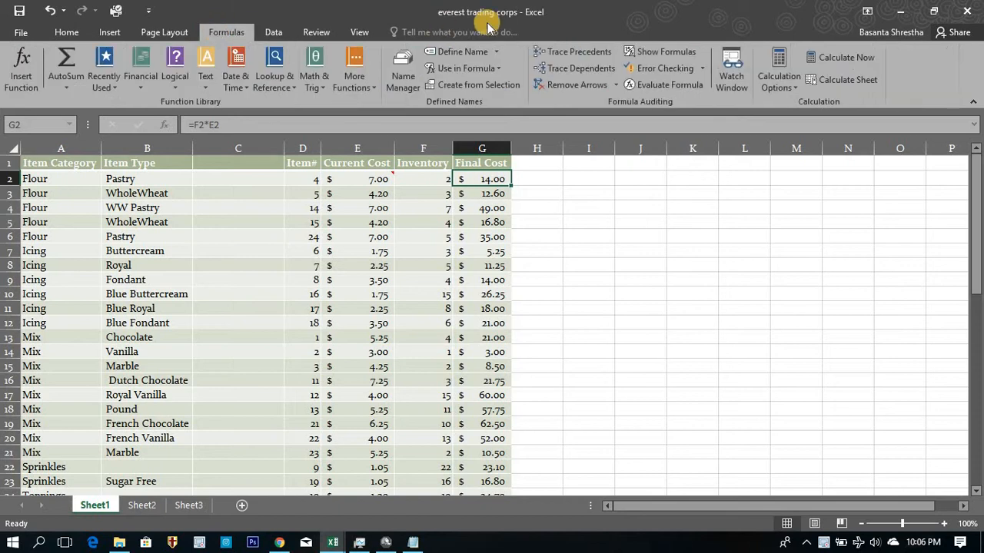
left_click(572, 52)
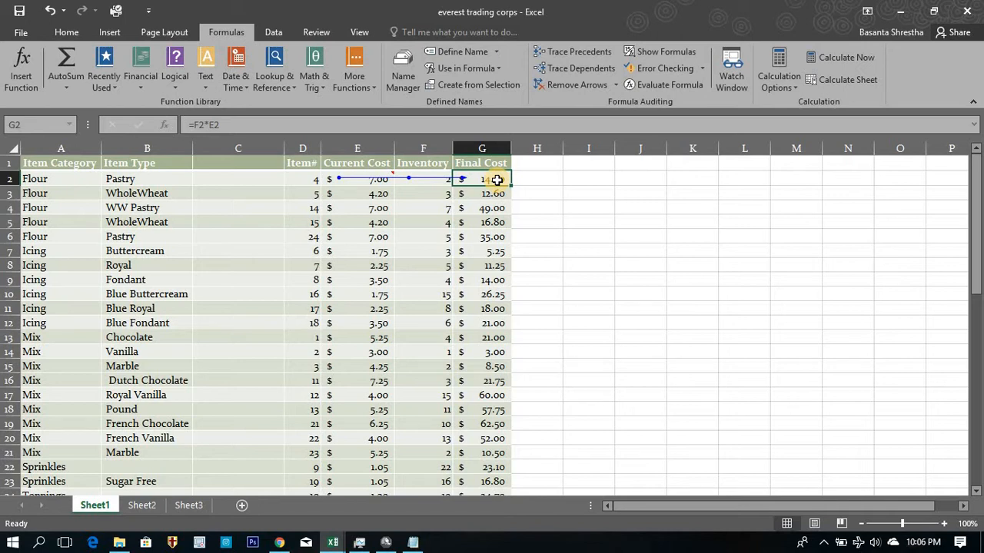
Add the first two Final Cost values in cell H2 with the formula +G2+G3
key("Right")
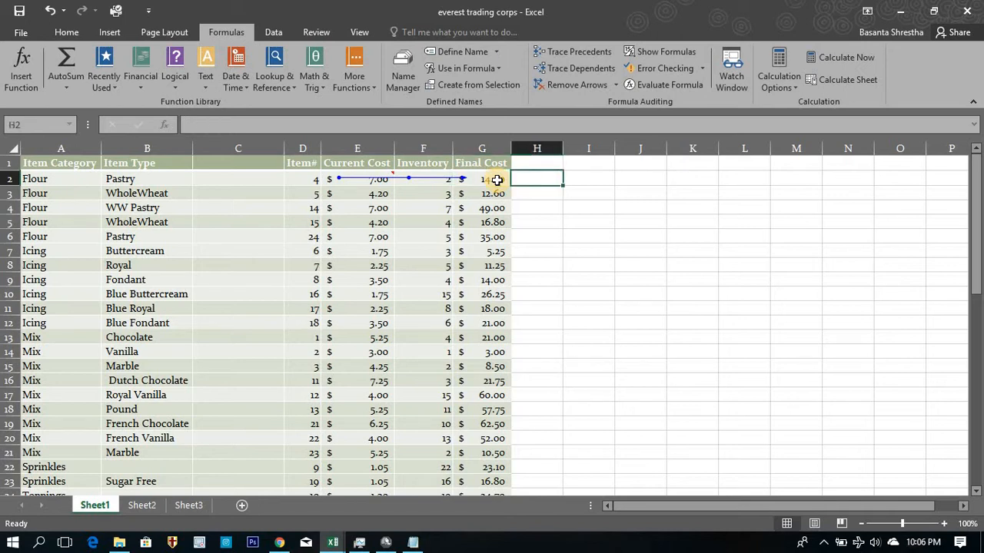
key("Left")
key("ctrl+Down")
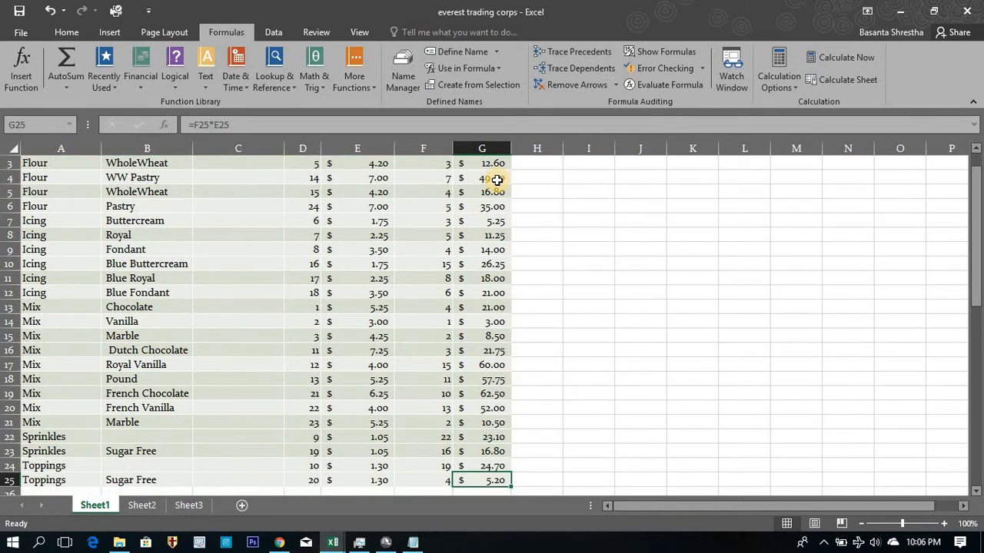
key("ctrl+Up")
key("Down")
key("Right")
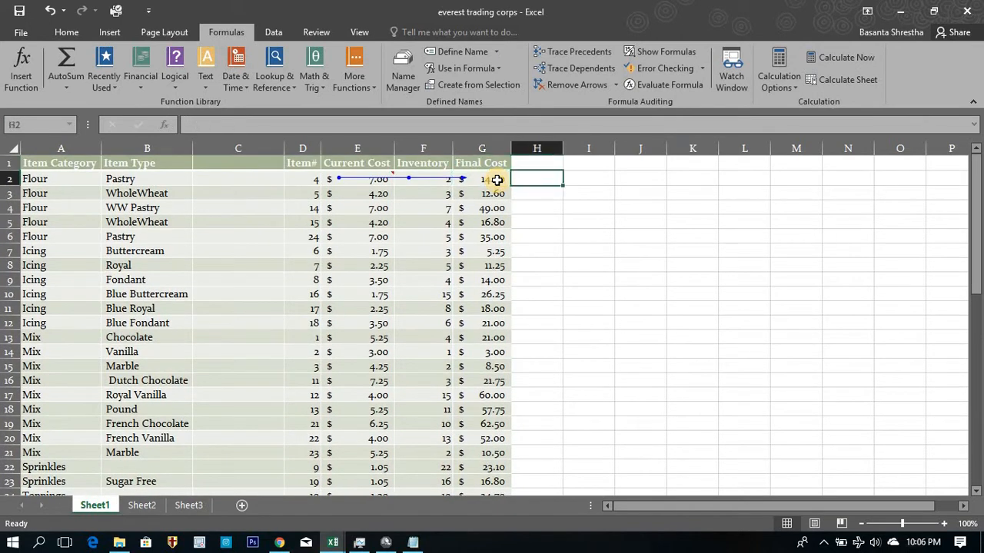
type("+")
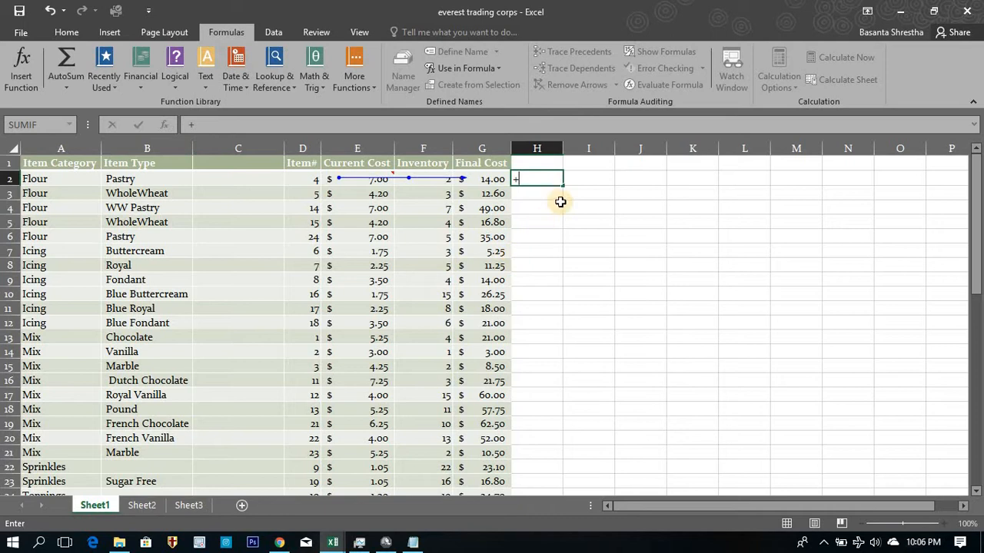
key("Left")
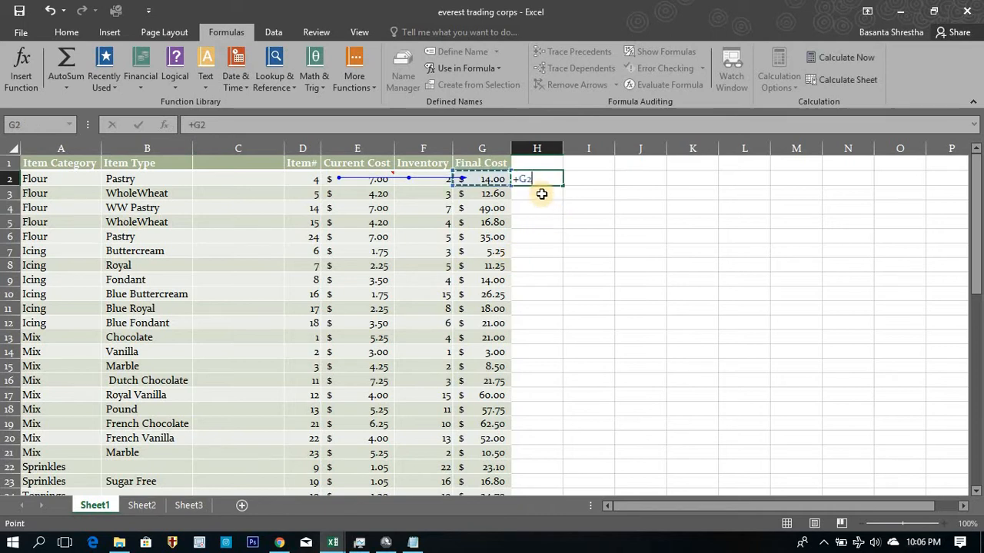
type("+")
key("Down")
key("Left")
key("Return")
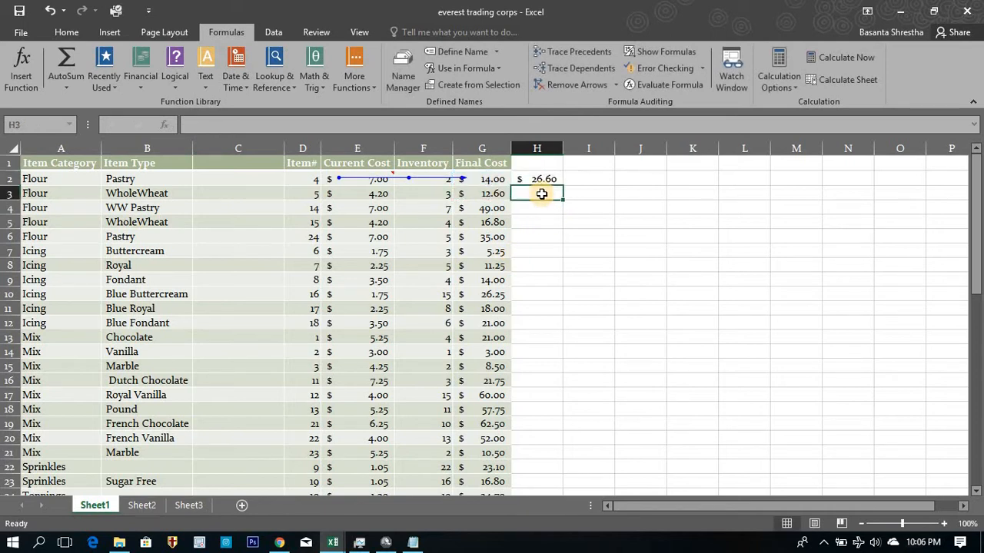
Replace the formula in H2 with +G2+G3+G4+G5+G6 to add the five Flour rows' final costs cell by cell
left_click(548, 179)
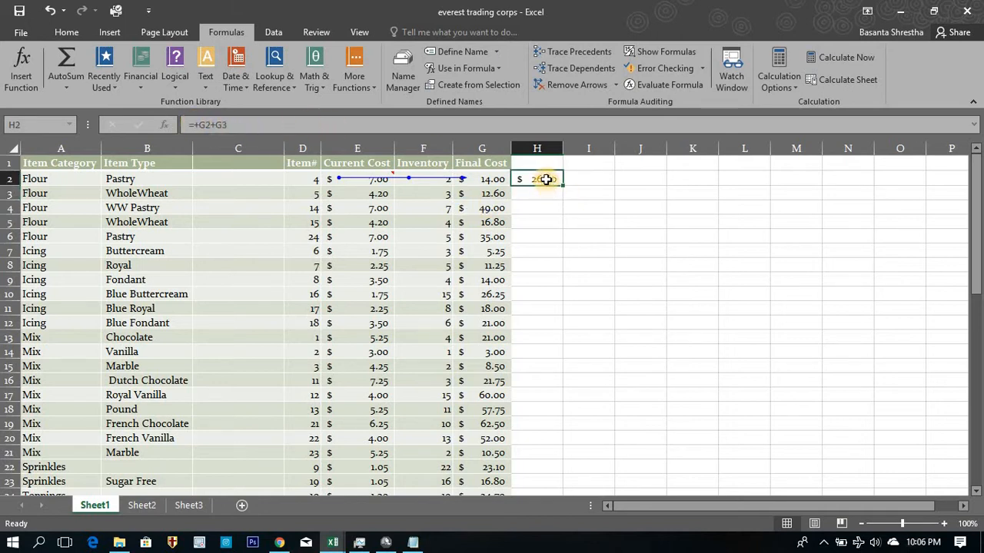
type("+")
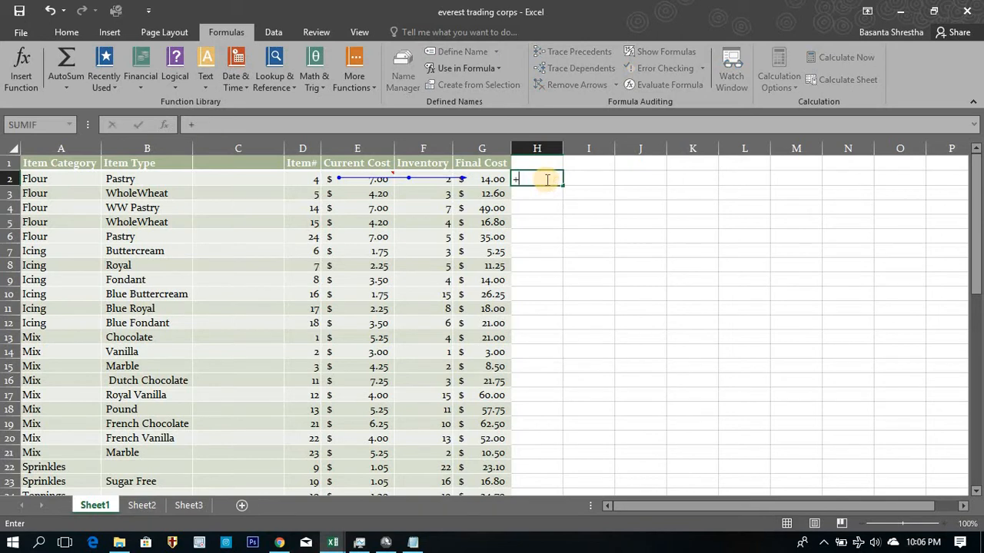
left_click(492, 180)
type("+")
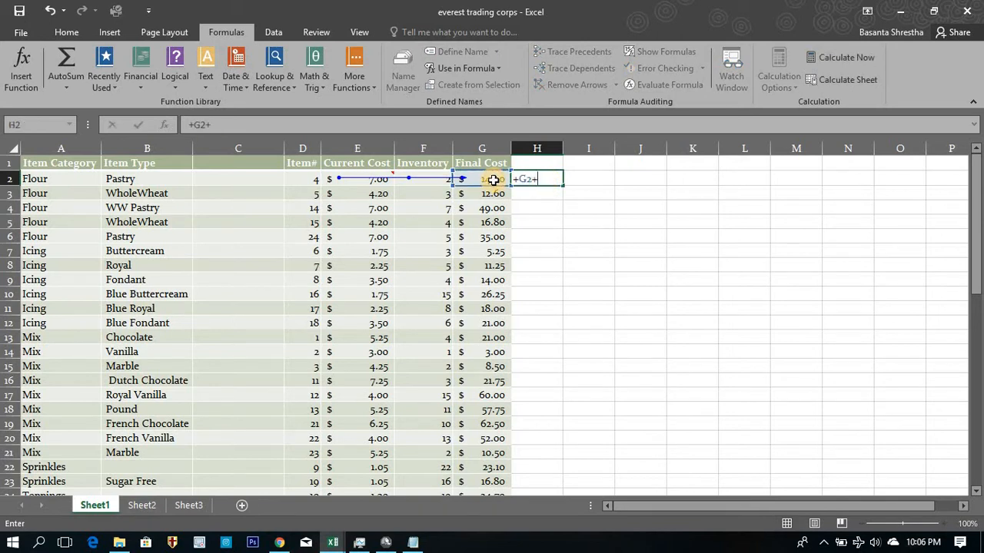
type("G3+")
key("Down")
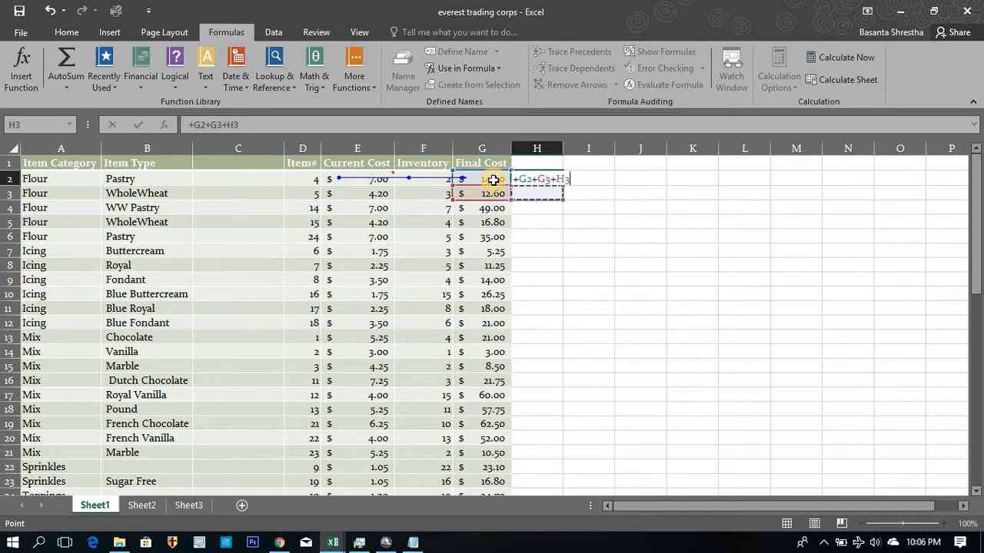
key("Left")
key("Down")
type("+")
key("Down")
key("Down")
key("Down")
key("Left")
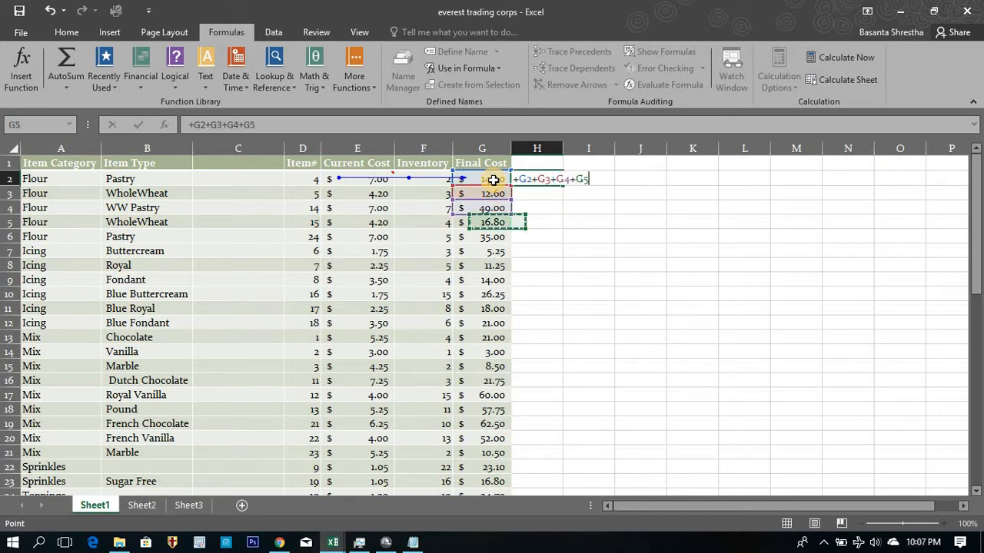
type("+")
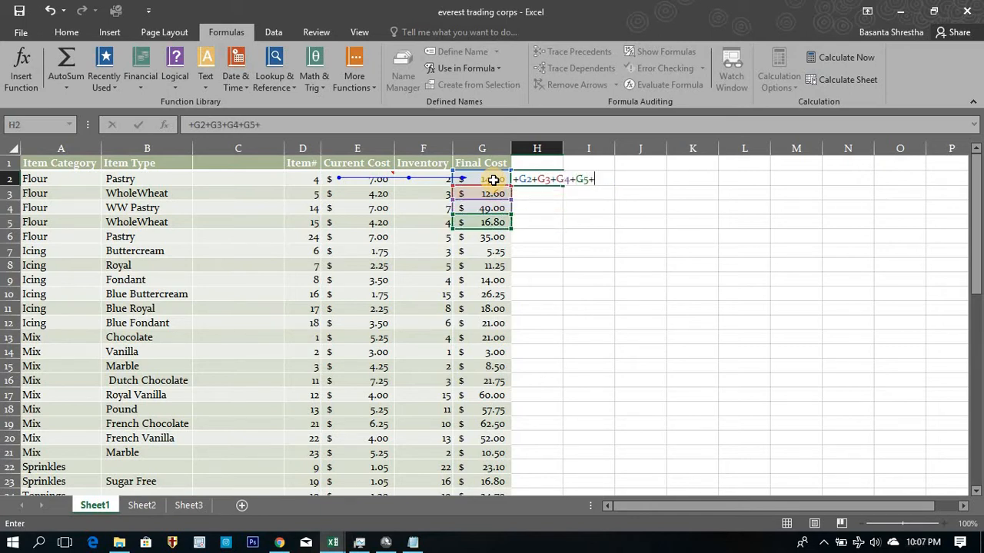
key("Down")
key("Down")
key("Down")
key("Down")
key("Left")
key("Return")
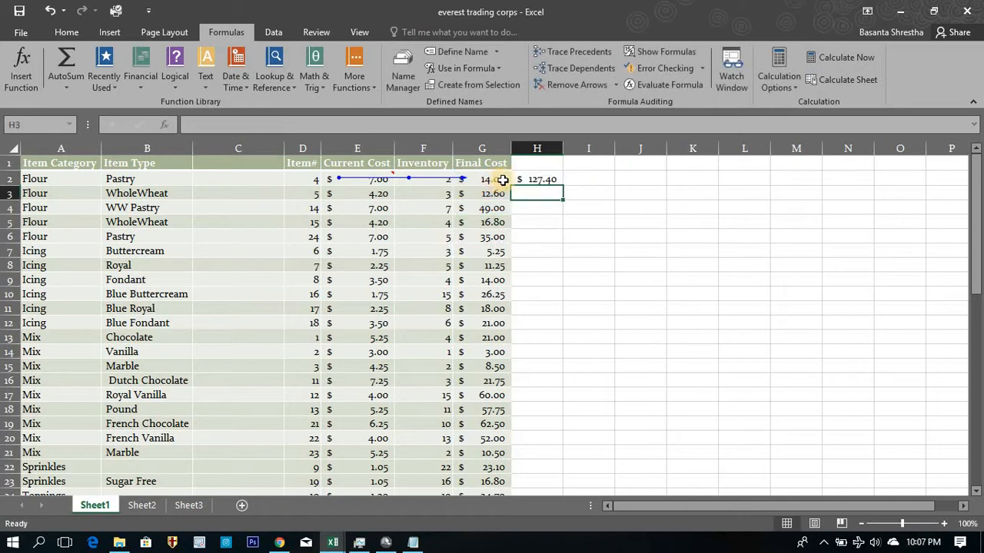
Check the extent of the Final Cost column and delete the cell-by-cell addition formula from H2
left_click(525, 178)
key("Left")
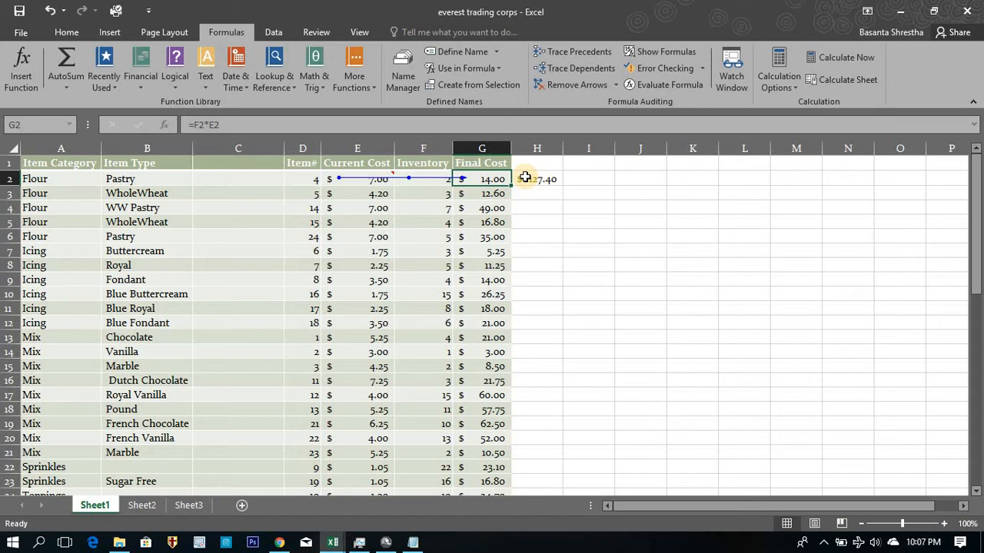
key("ctrl+Down")
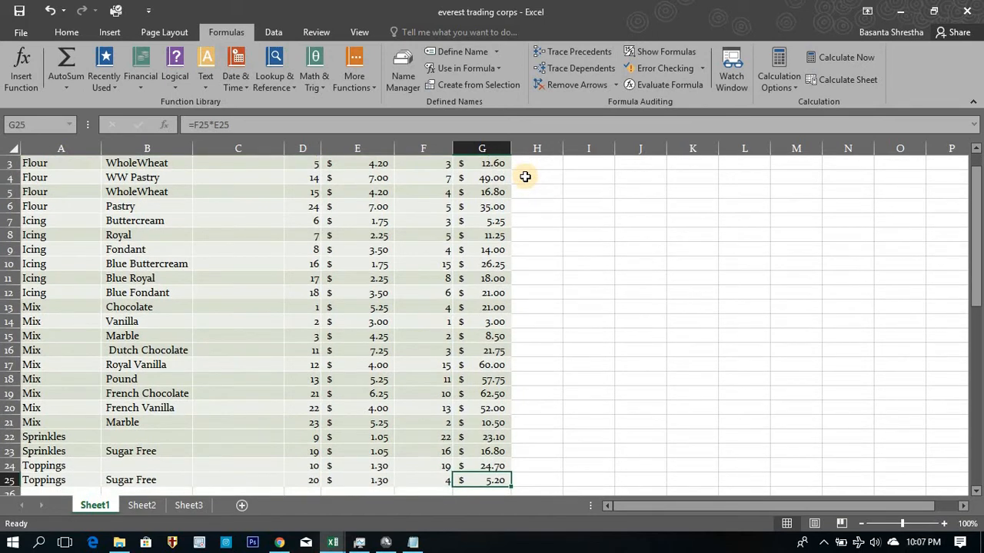
key("ctrl+Up")
key("Down")
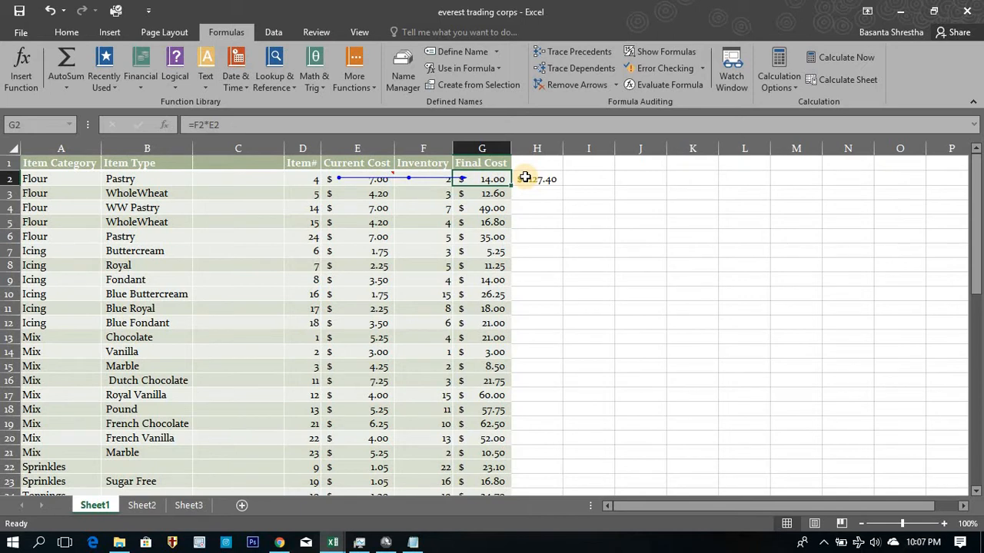
left_click(525, 177)
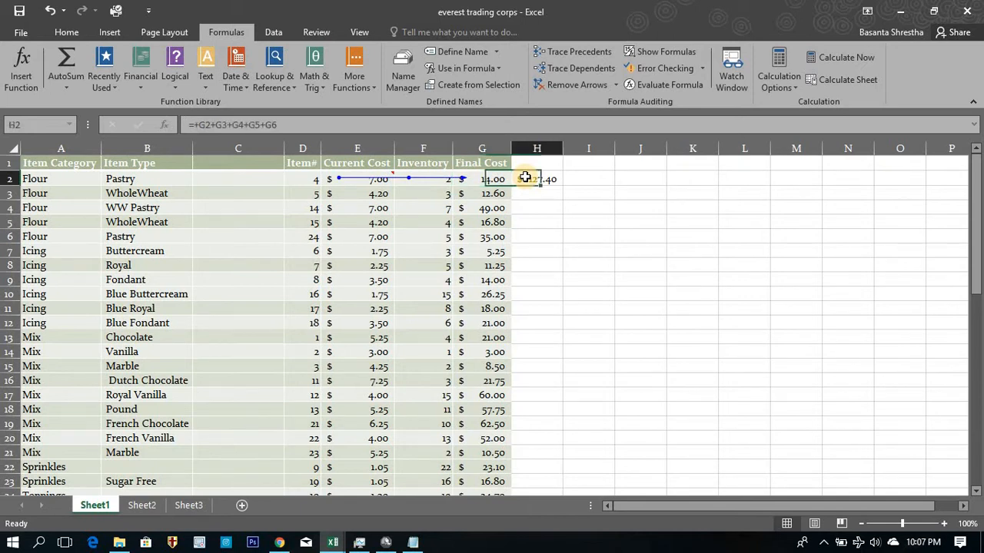
key("Delete")
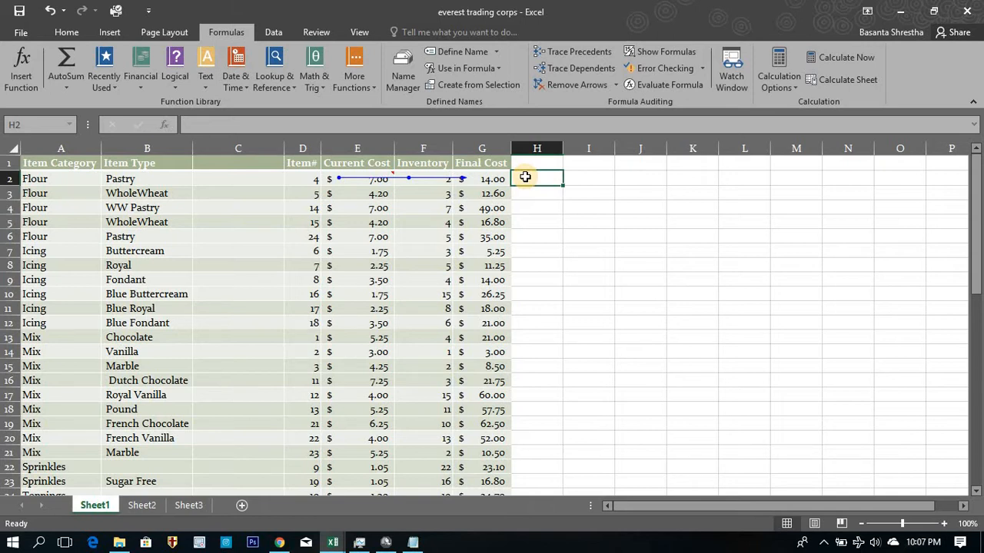
Check the Final Cost column and start a SUM formula in cell H2
key("Left")
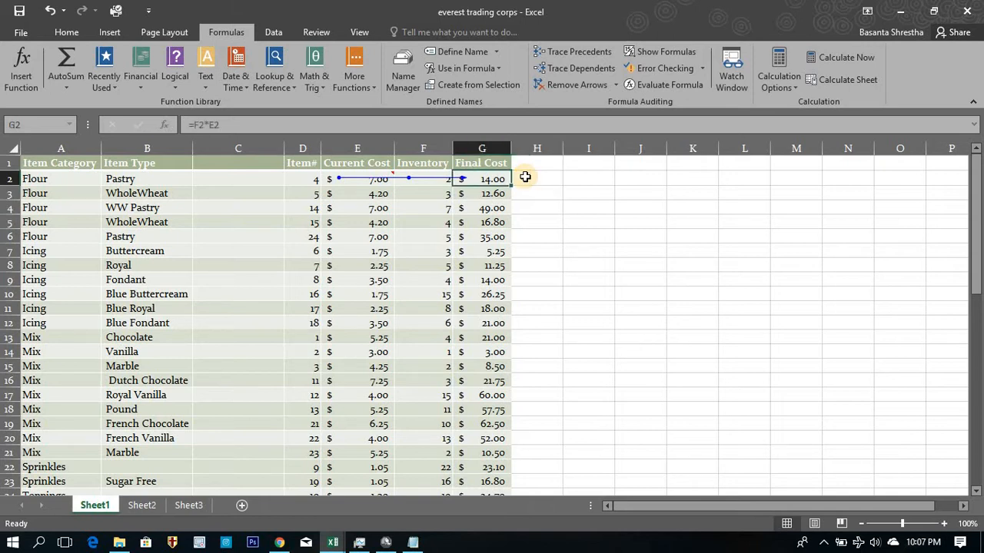
scroll(525, 177, "down", 1)
scroll(525, 177, "up", 1)
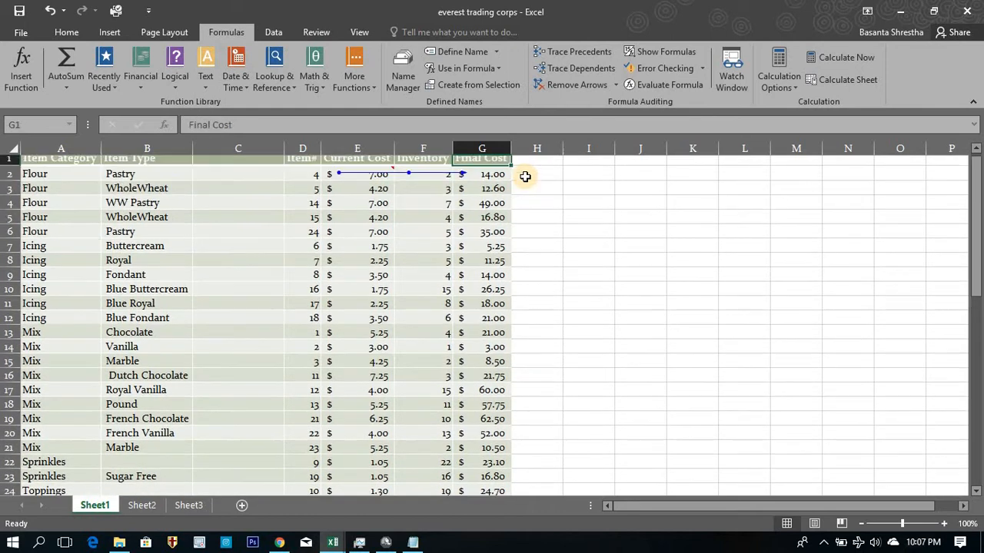
left_click(525, 177)
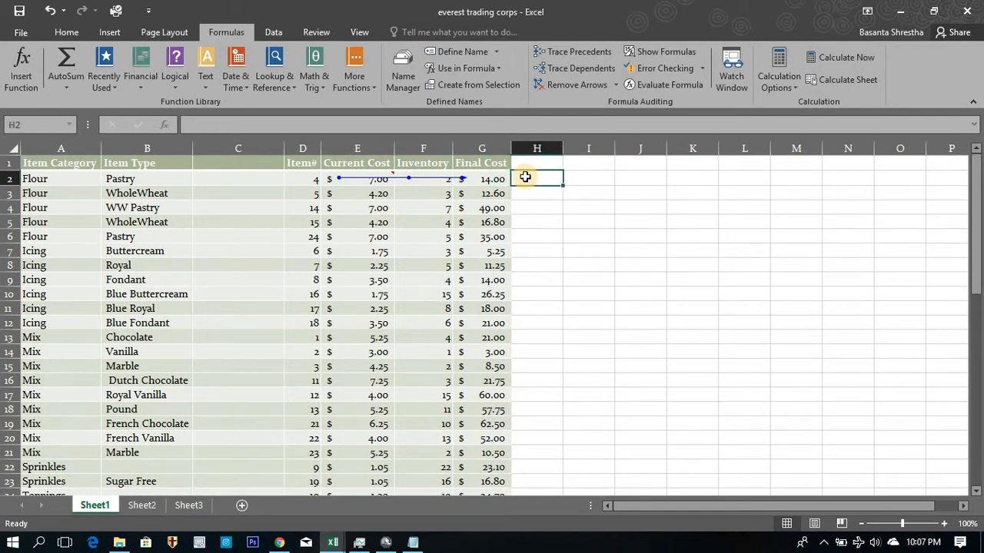
type("=")
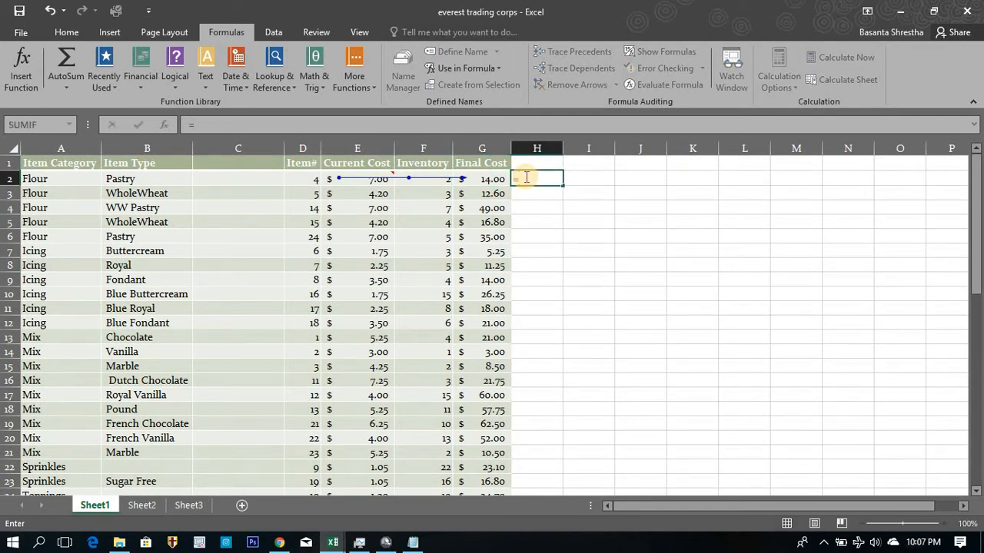
type("sum")
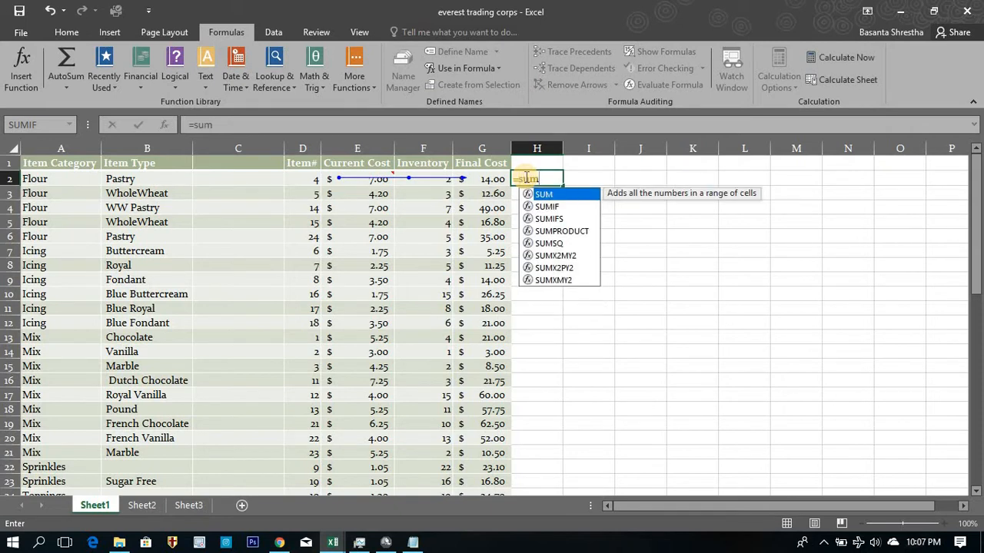
key("Tab")
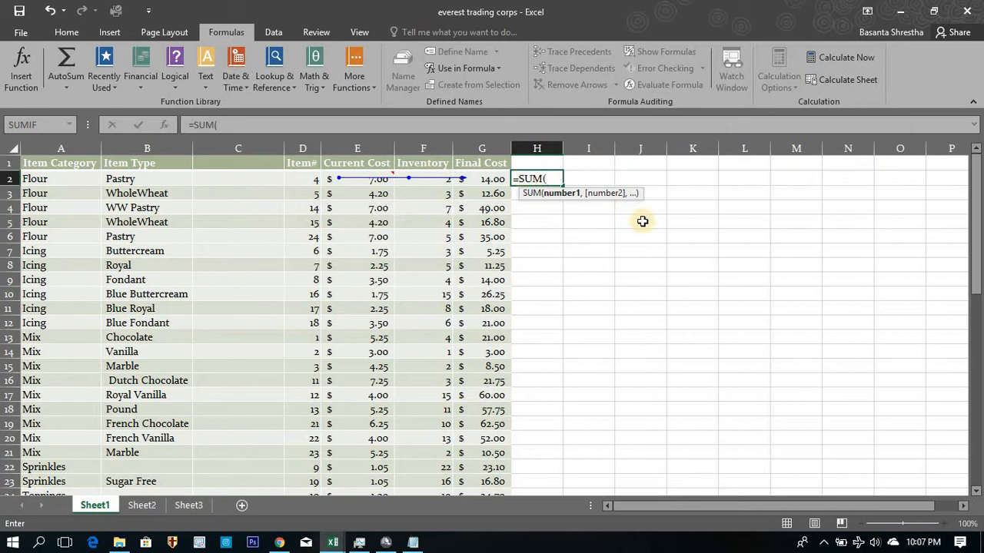
Try listing cells G2 and G3 as separate arguments of the SUM formula, and remove them
left_click(496, 177)
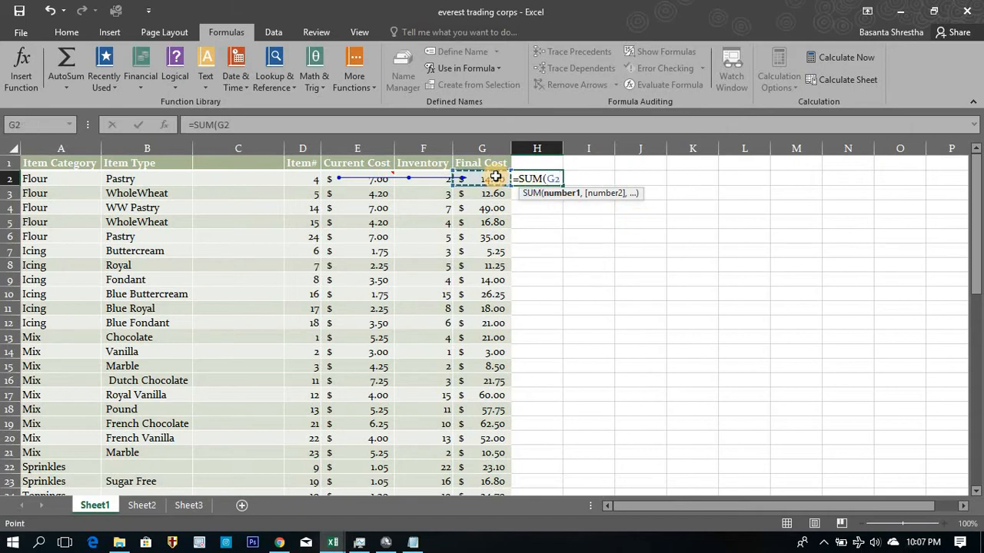
type(",")
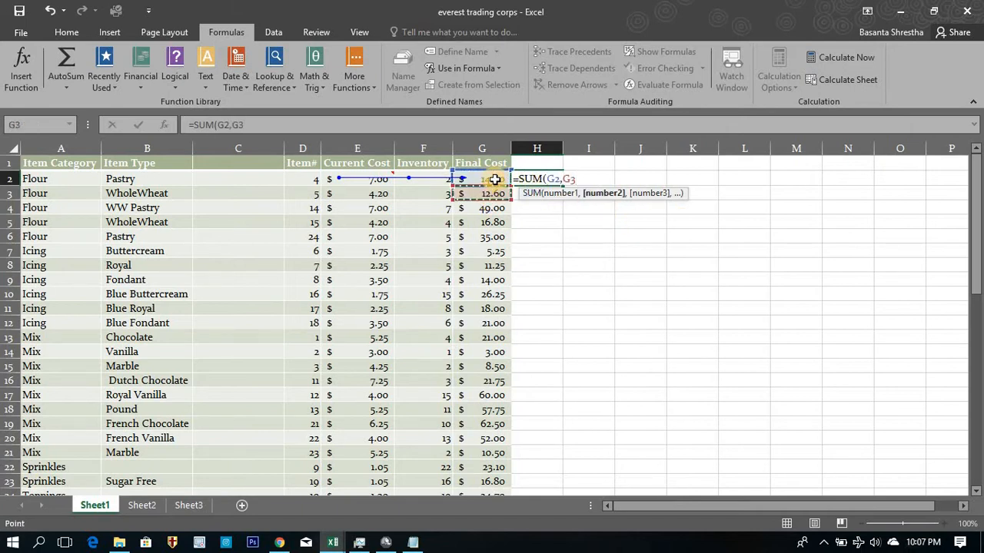
type("G")
key("BackSpace")
key("BackSpace")
key("BackSpace")
key("BackSpace")
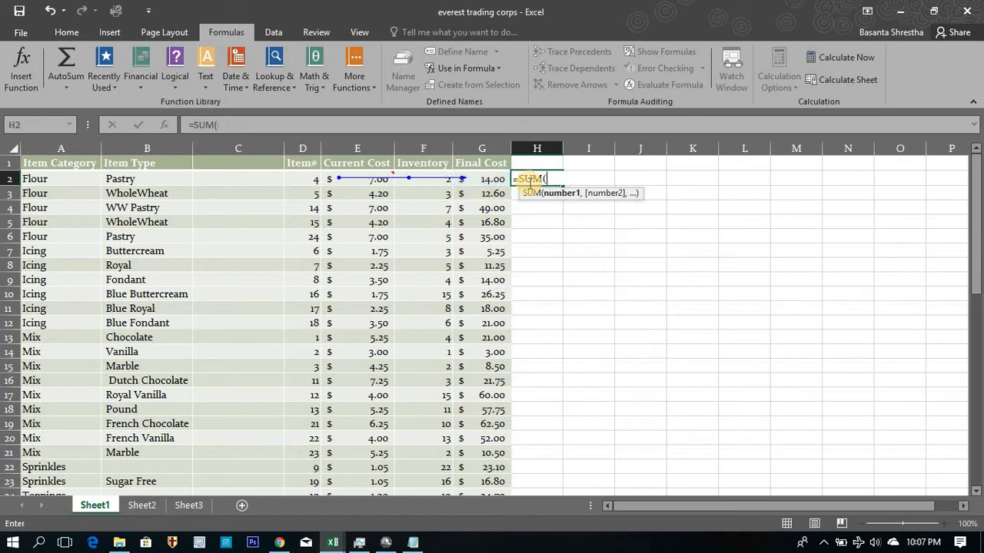
Complete the SUM formula in H2 with the whole Final Cost range, G2:G25
left_click(496, 179)
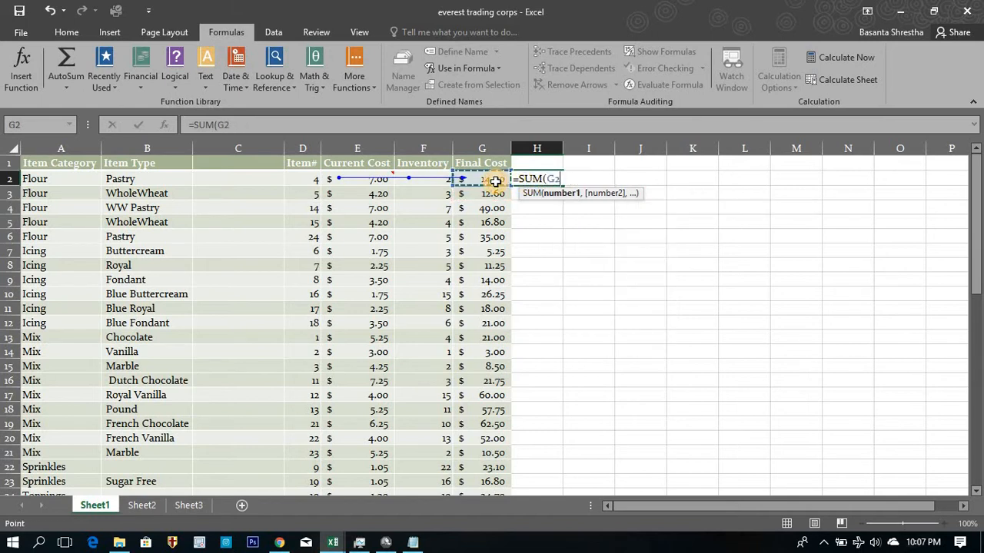
key("ctrl+shift+Down")
type(")")
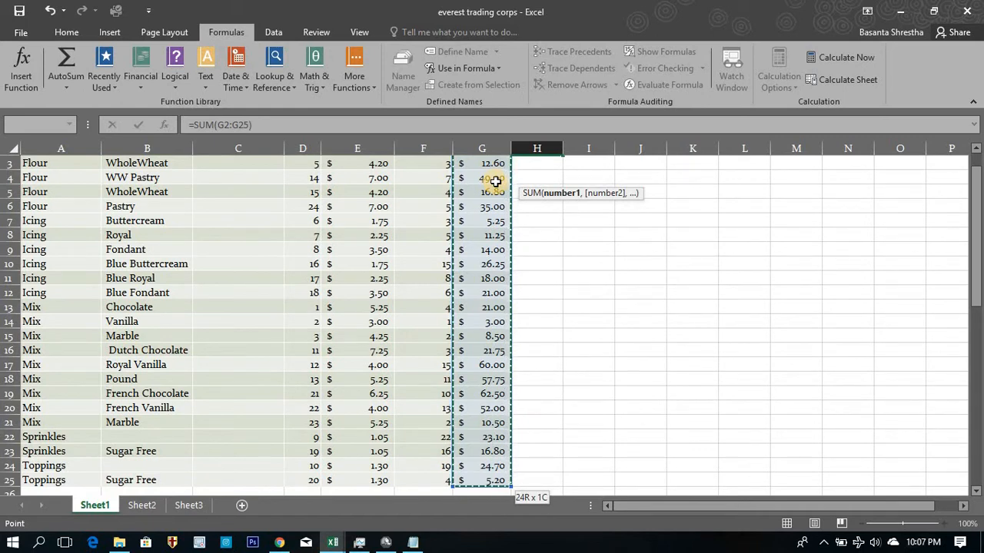
key("Return")
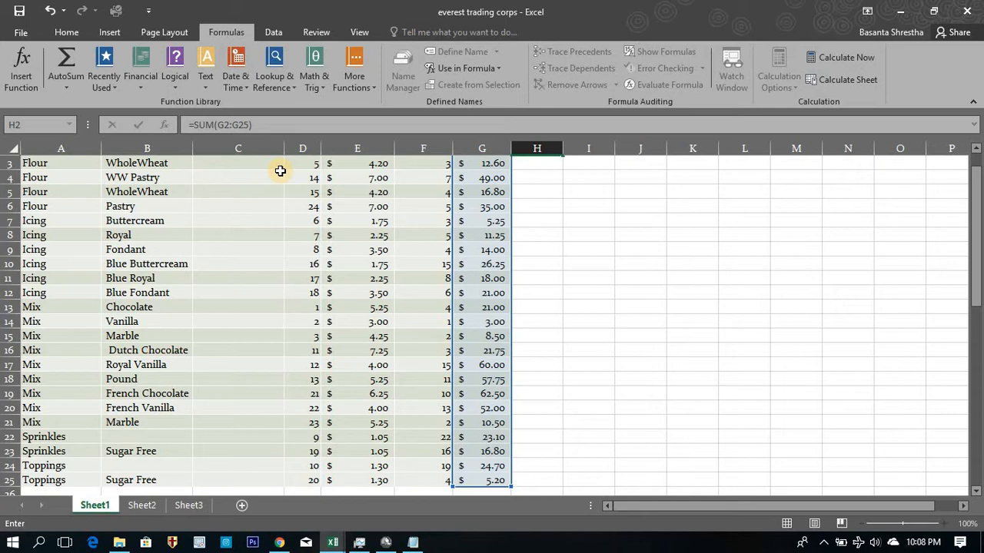
key("Return")
scroll(517, 258, "up", 1)
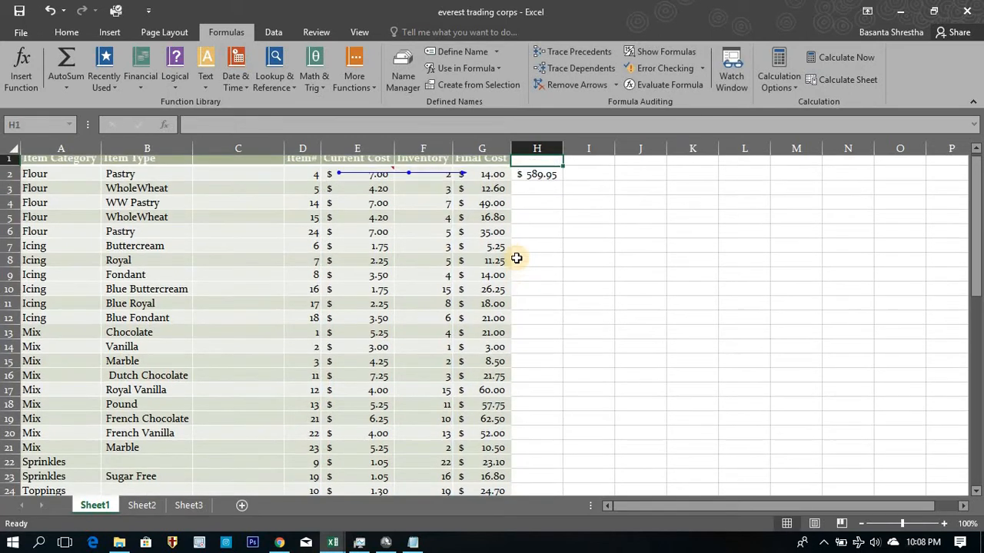
key("Up")
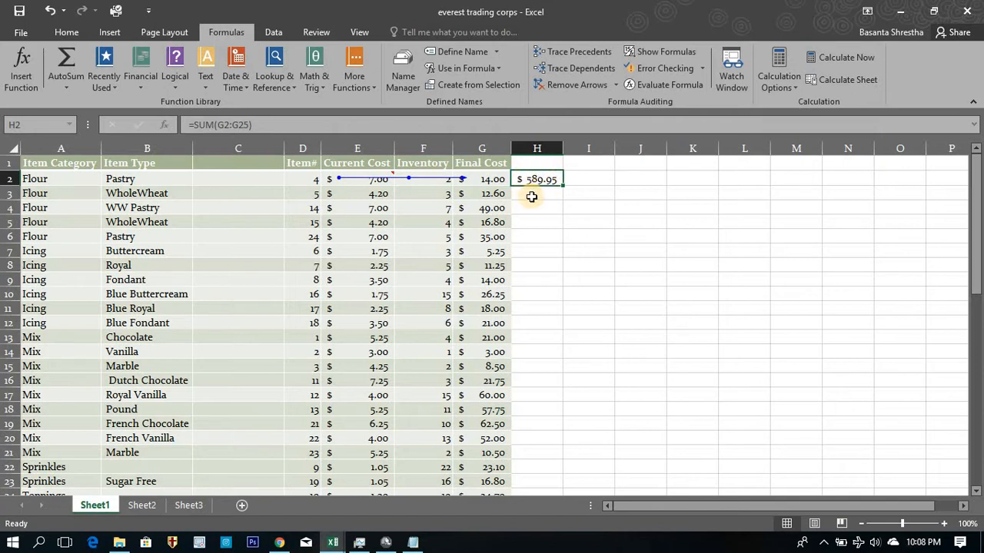
Clear the argument of the SUM formula in H2 and select the range G2:G25 for it again
left_click(361, 125)
key("BackSpace")
key("BackSpace")
key("BackSpace")
key("BackSpace")
key("BackSpace")
key("BackSpace")
key("BackSpace")
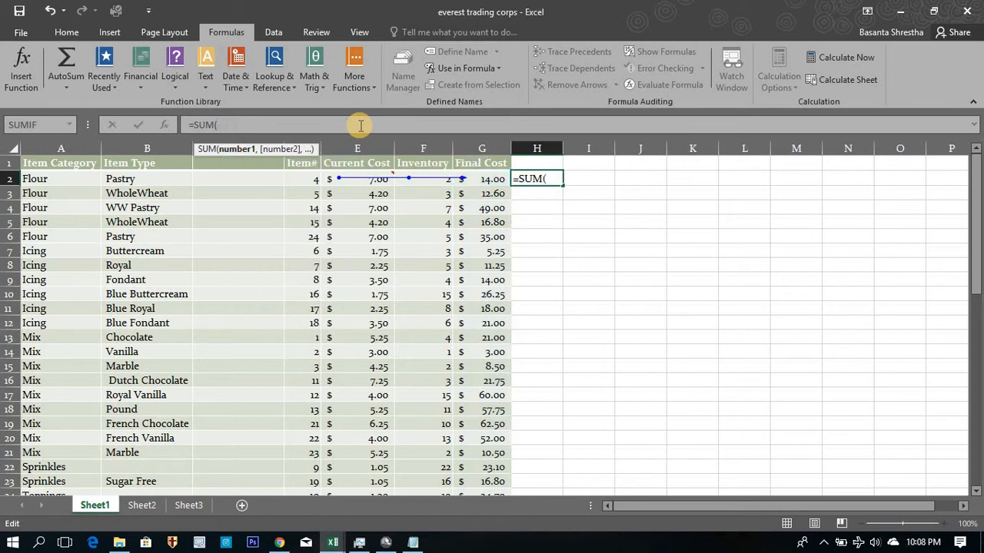
left_click(495, 184)
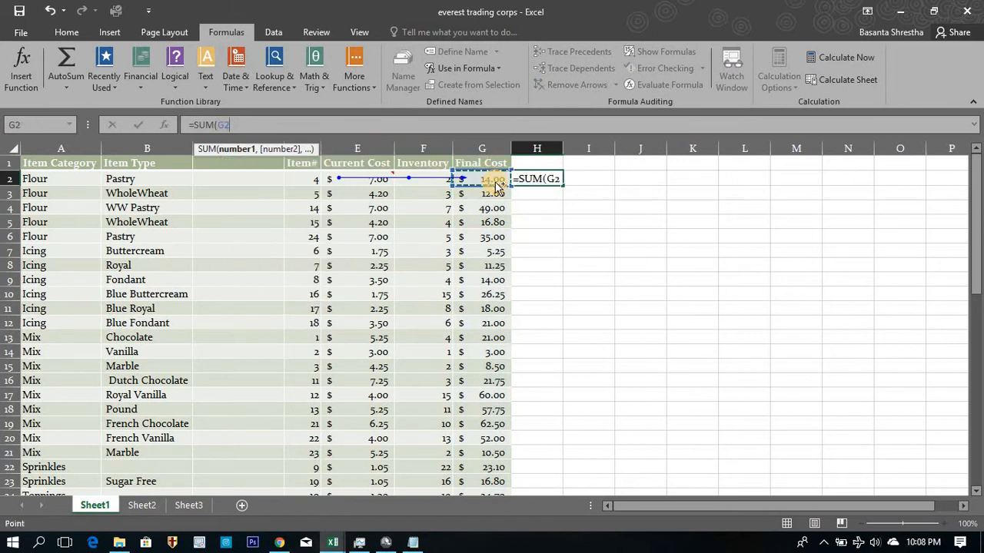
key("ctrl+shift+Down")
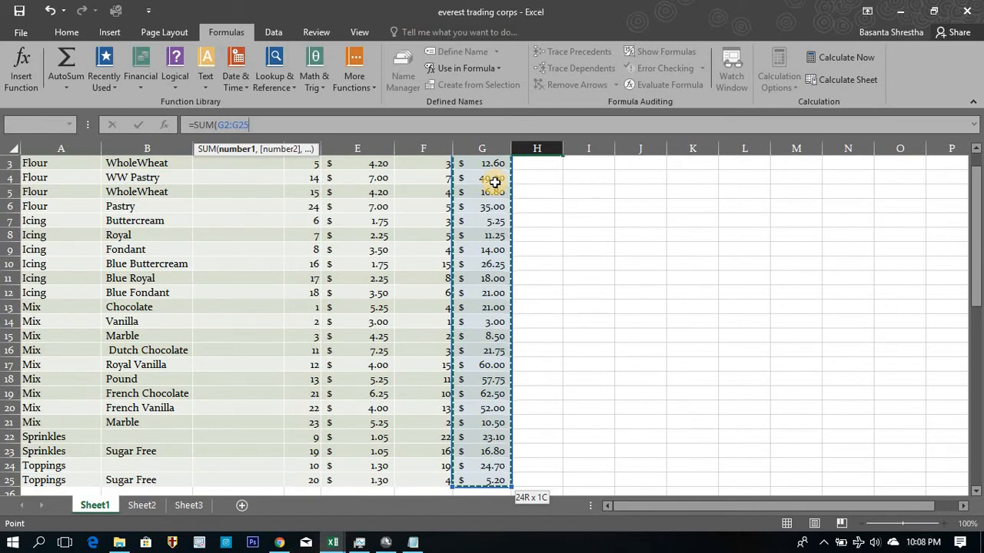
type(")")
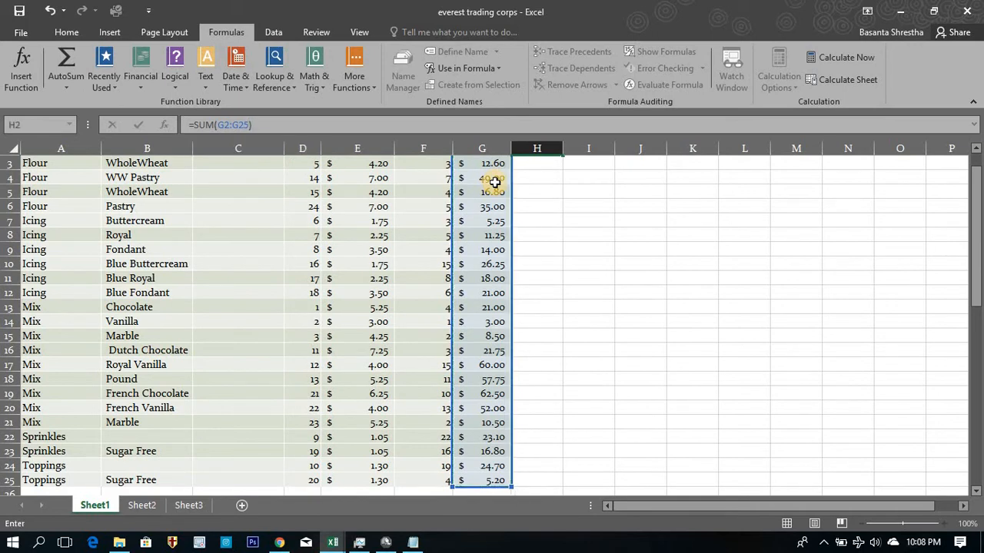
key("Return")
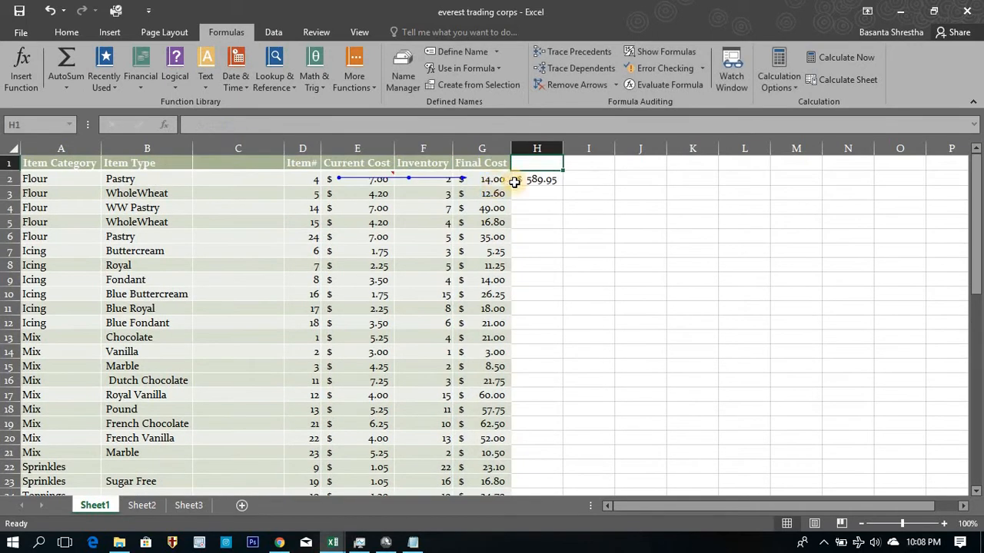
left_click(531, 181)
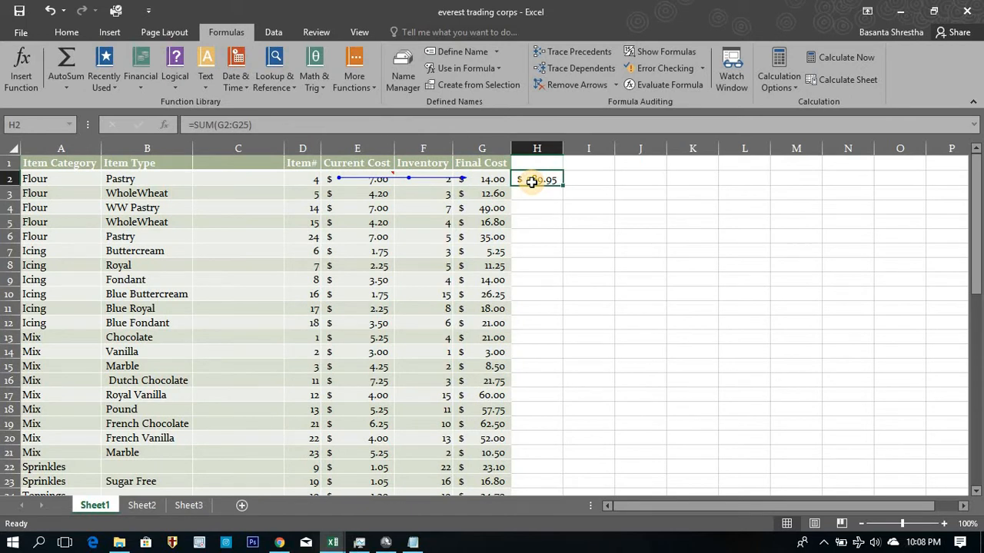
Enter the label Total in cell F26, below the last Inventory value
key("Left")
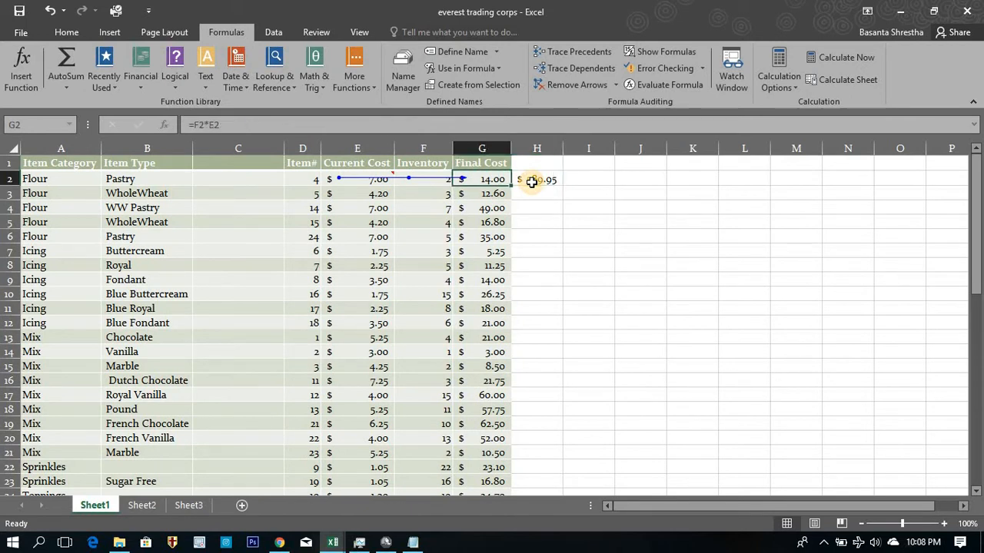
key("ctrl+Down")
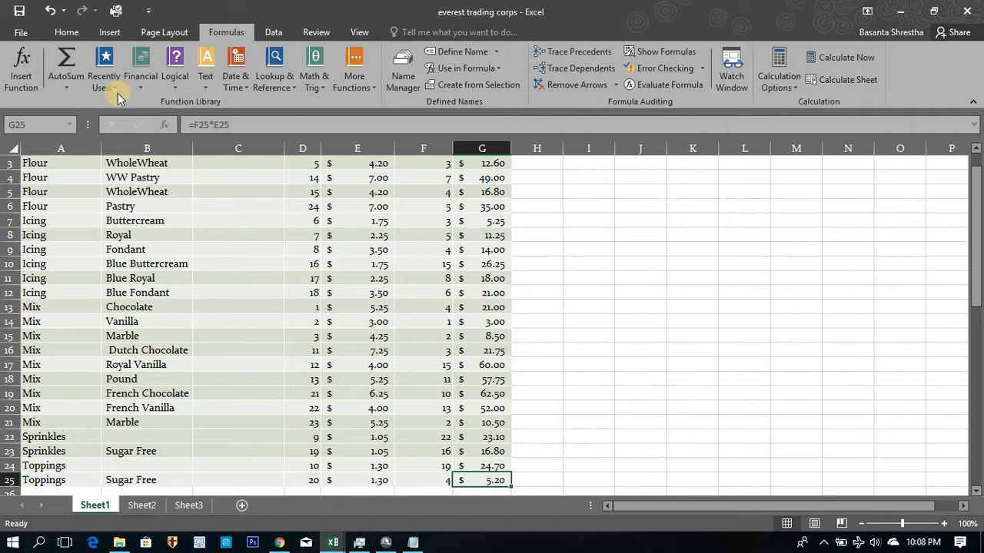
scroll(359, 250, "down", 2)
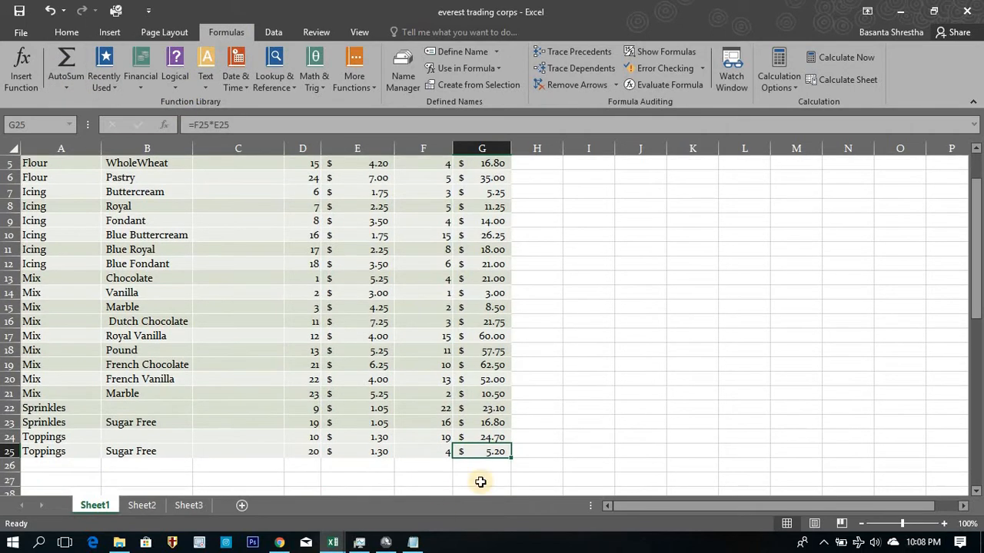
left_click(489, 466)
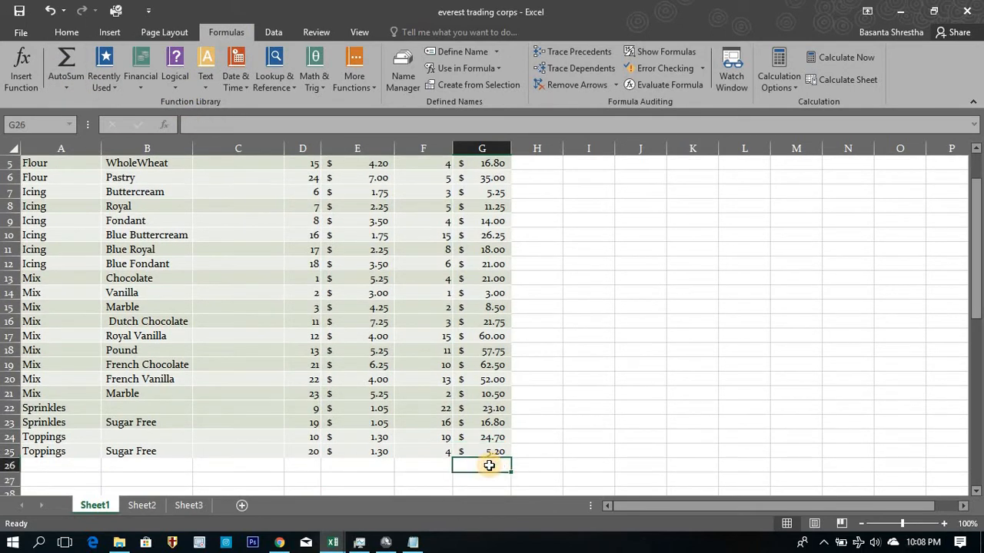
left_click(444, 468)
type("otal")
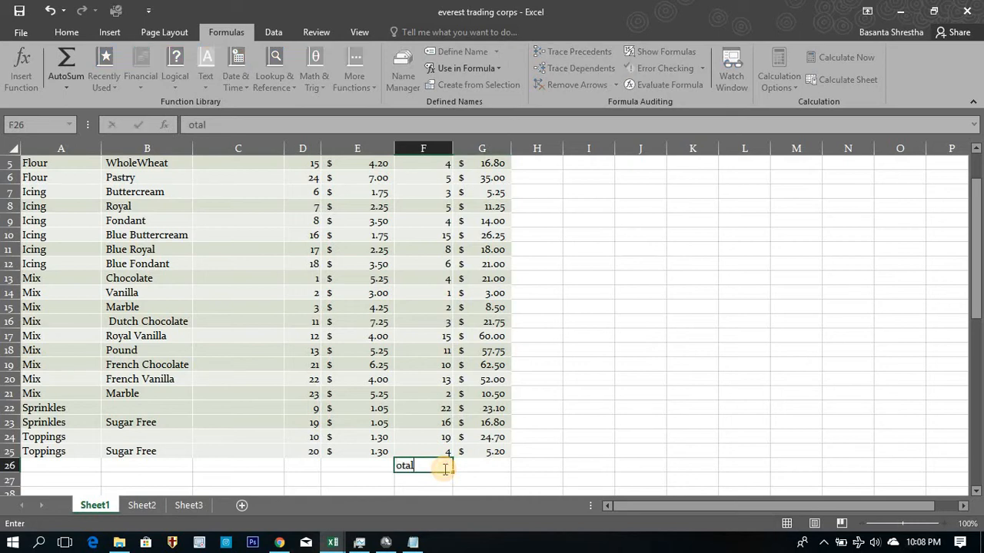
key("BackSpace")
key("BackSpace")
key("BackSpace")
key("BackSpace")
type("Total")
key("Return")
left_click(443, 468)
Total G2:G25 with AutoSum in cell G26 and compare it with the SUM result in H2
key("Tab")
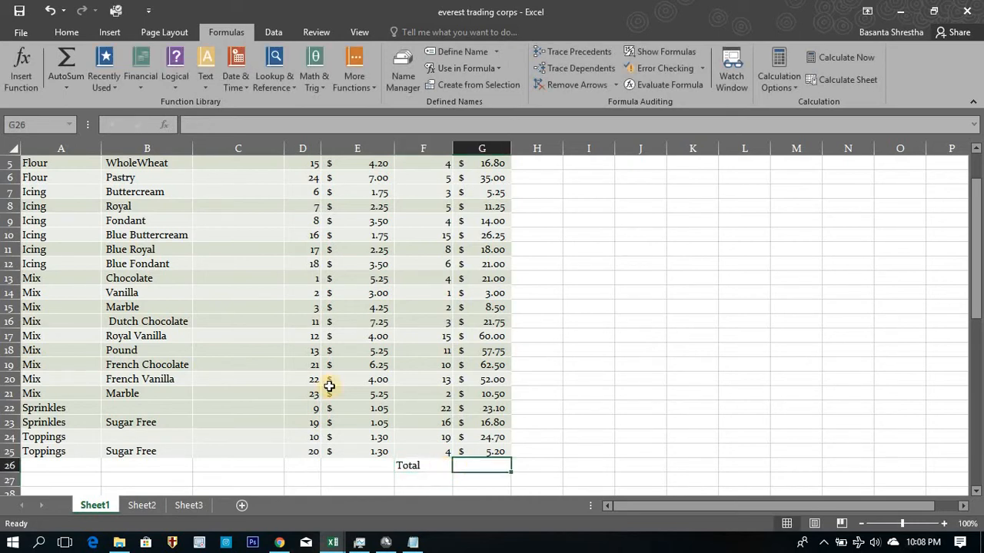
left_click(73, 59)
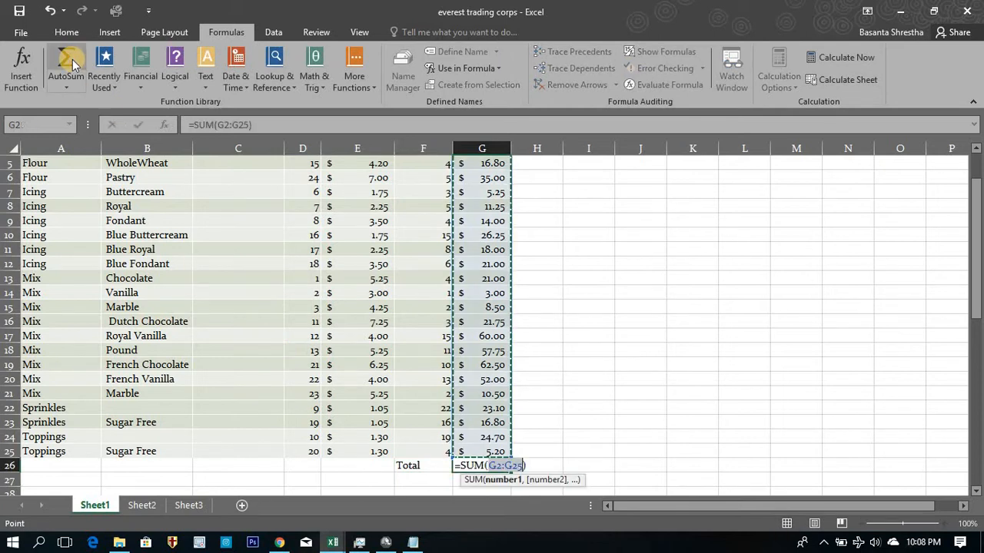
scroll(432, 298, "up", 2)
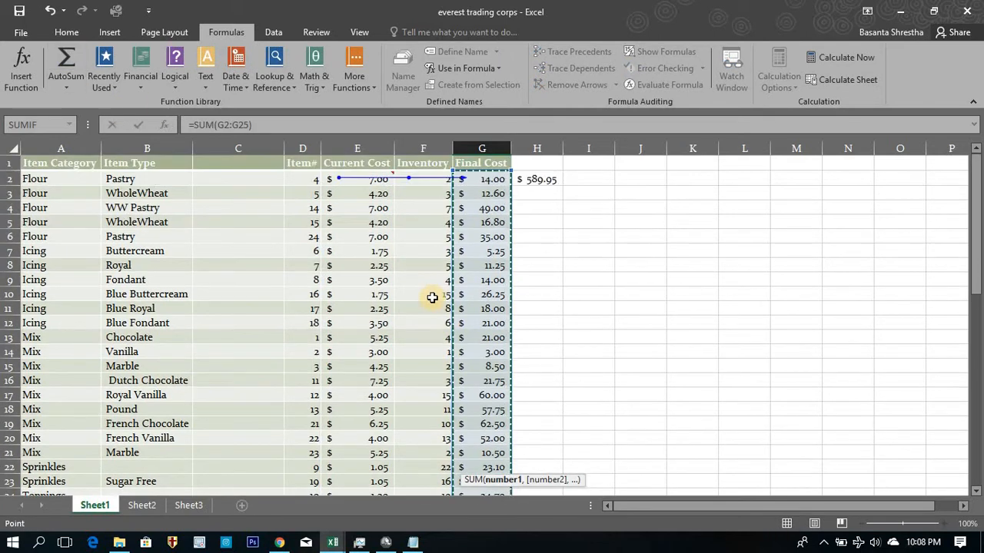
scroll(497, 173, "down", 2)
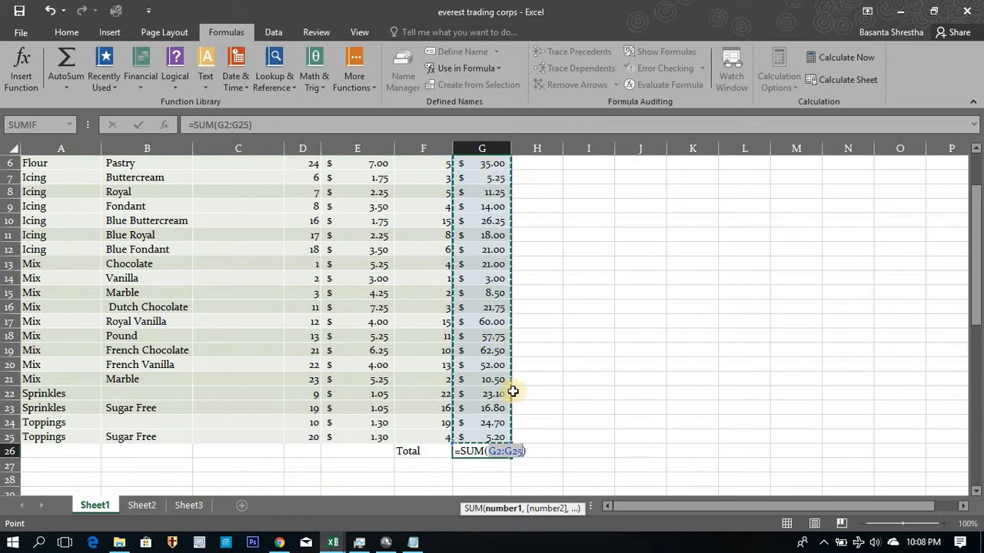
key("Return")
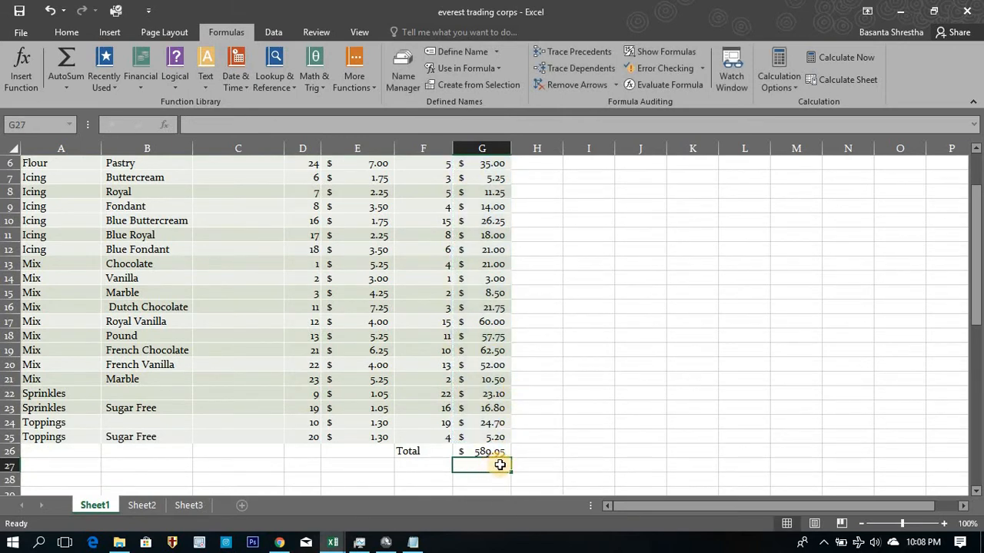
scroll(500, 466, "up", 2)
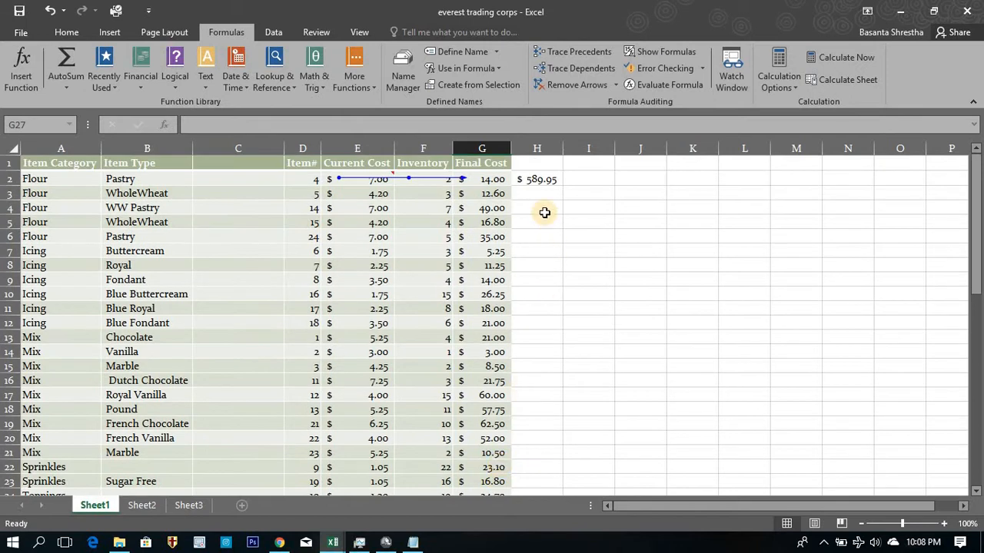
scroll(545, 213, "down", 2)
Clear the total in G26, total G2:G25 there again with AutoSum, and compare it with the SUM result in H2
left_click(484, 451)
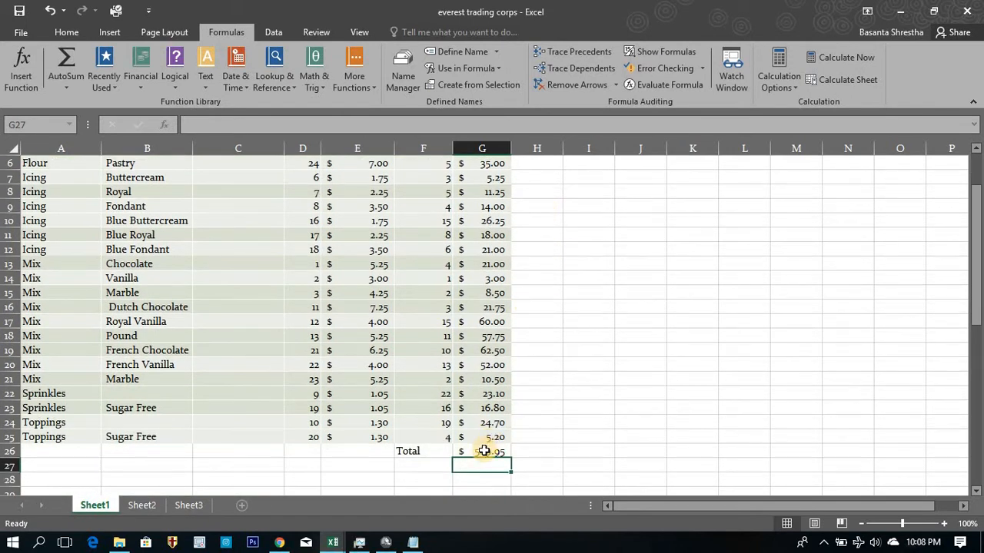
key("Delete")
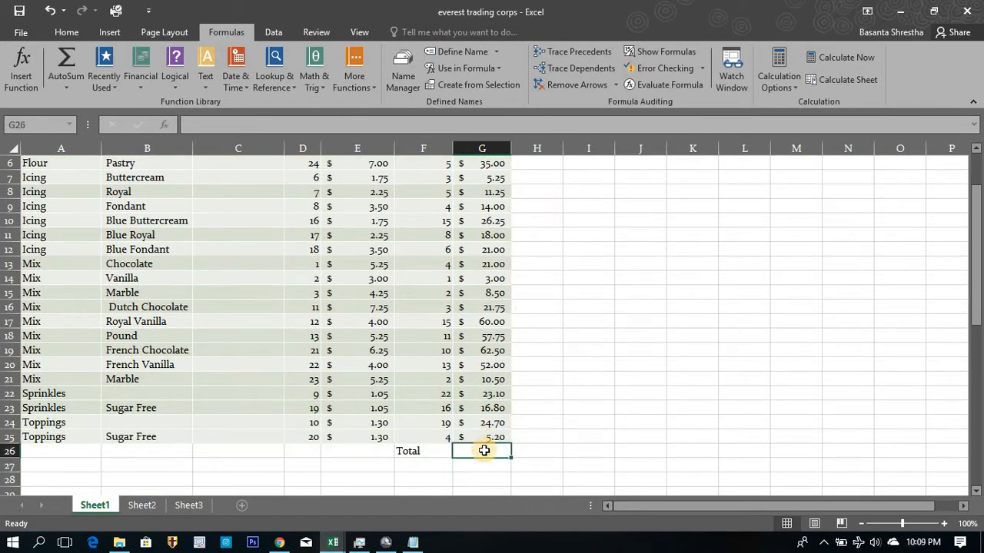
key("alt")
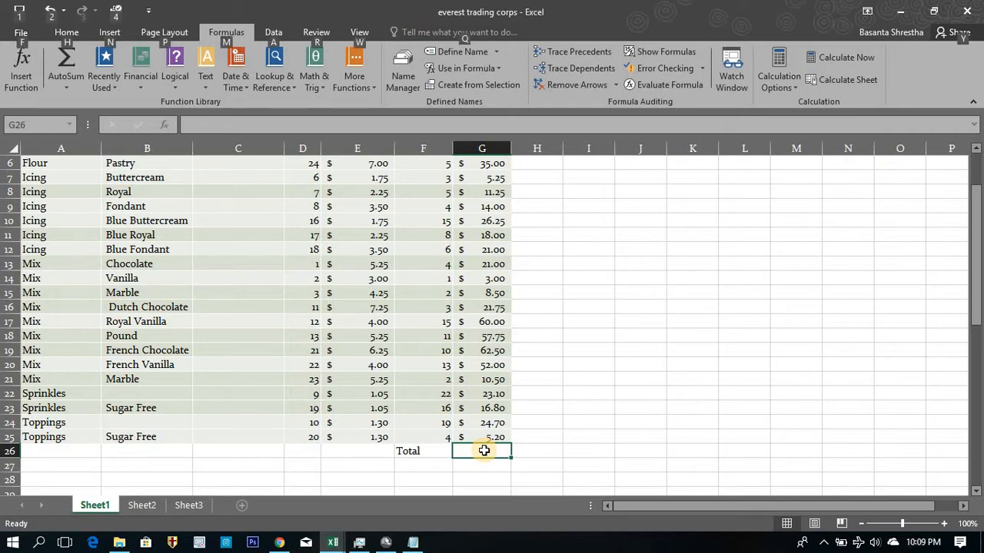
key("alt+=")
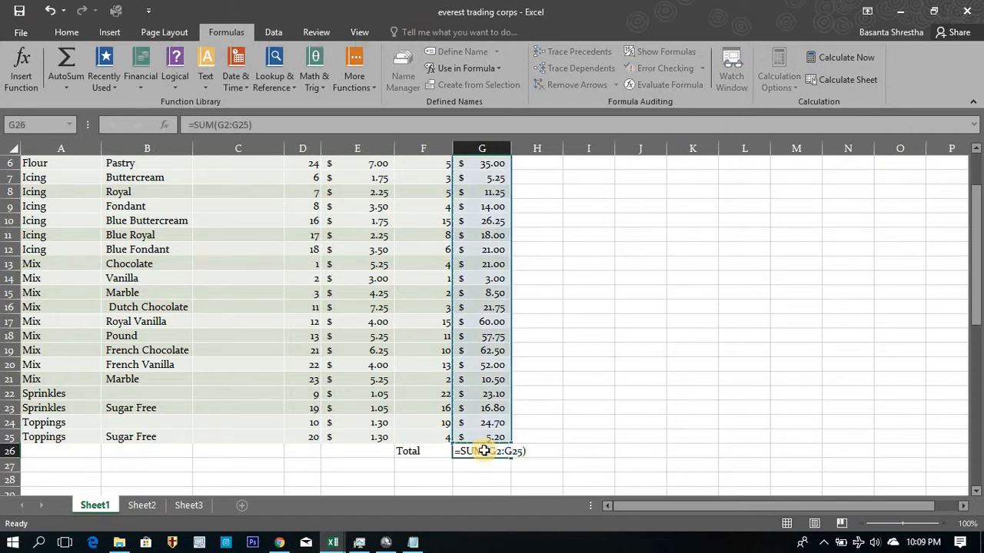
key("Return")
scroll(500, 438, "up", 2)
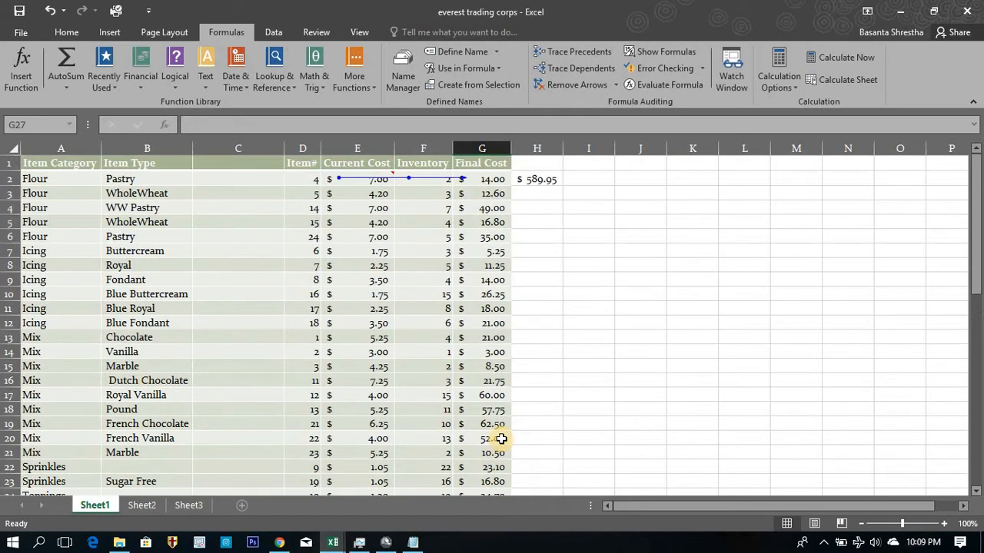
scroll(517, 384, "down", 2)
Delete the totals in cells G26 and H2 and the Total label in F26
left_click(466, 435)
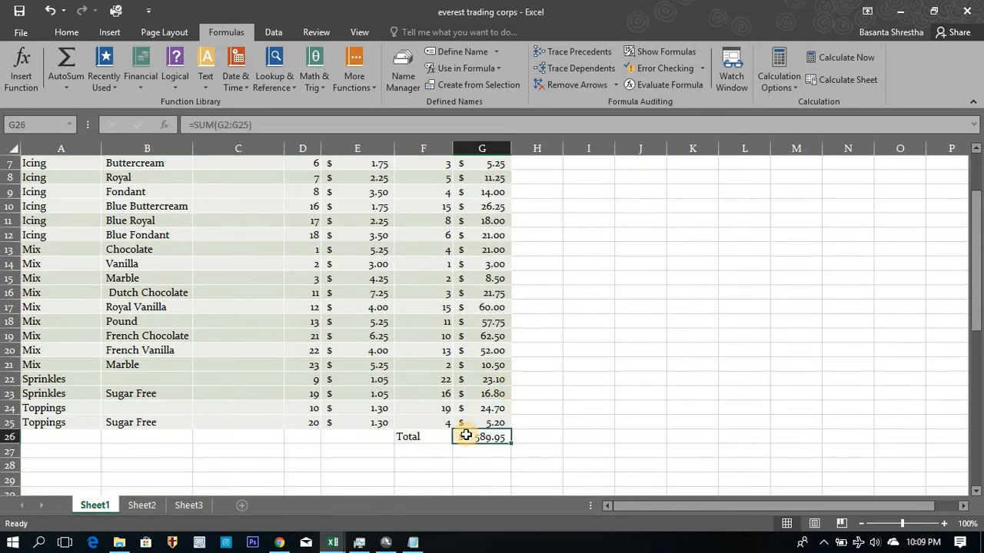
key("Delete")
key("Right")
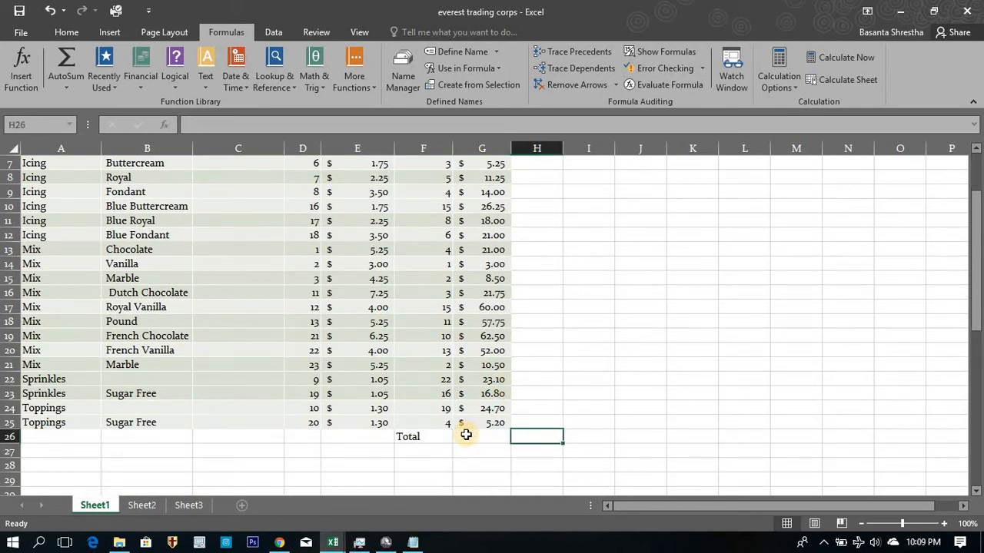
key("ctrl+Up")
key("Delete")
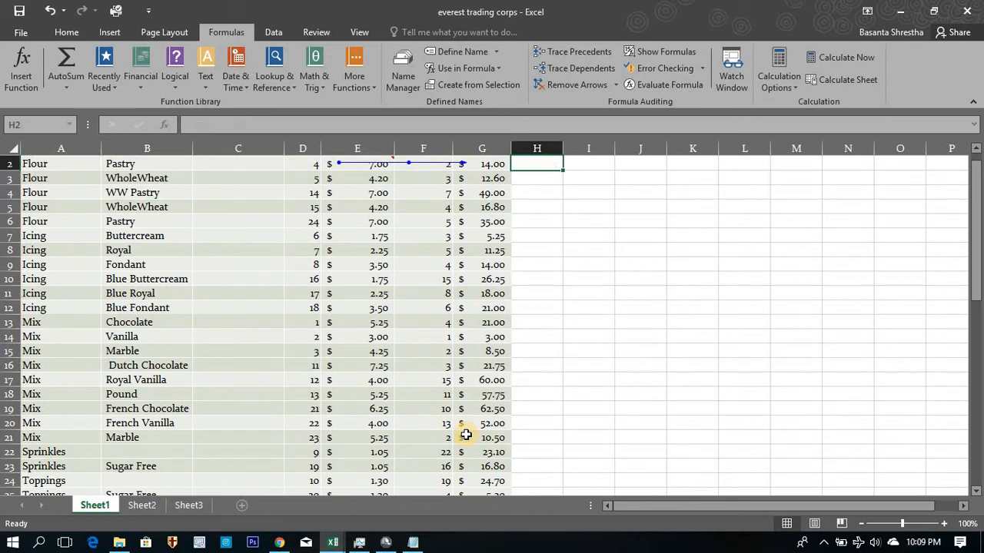
key("Left")
key("ctrl+Down")
key("Left")
key("Delete")
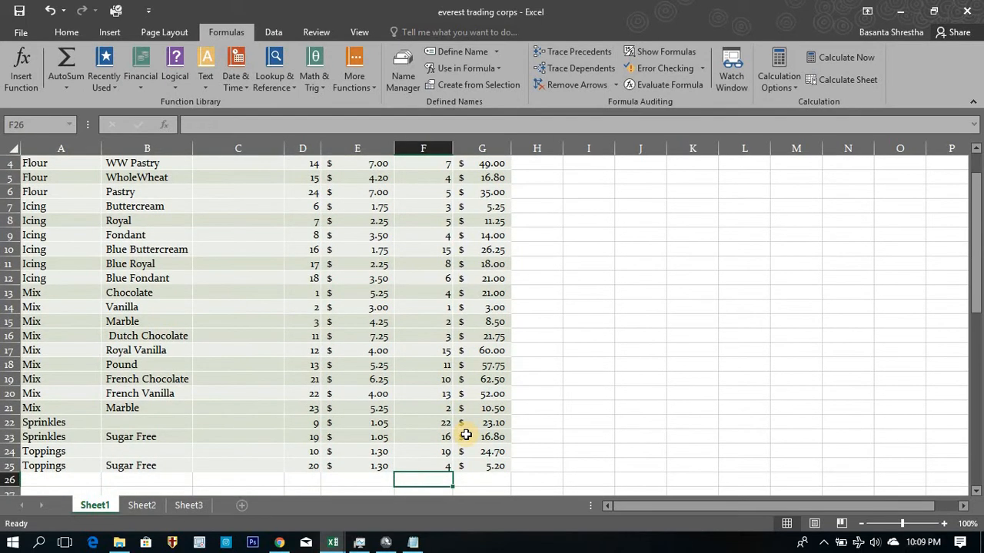
Look through the functions offered with AutoSum without inserting one, and select cell G26
left_click(75, 83)
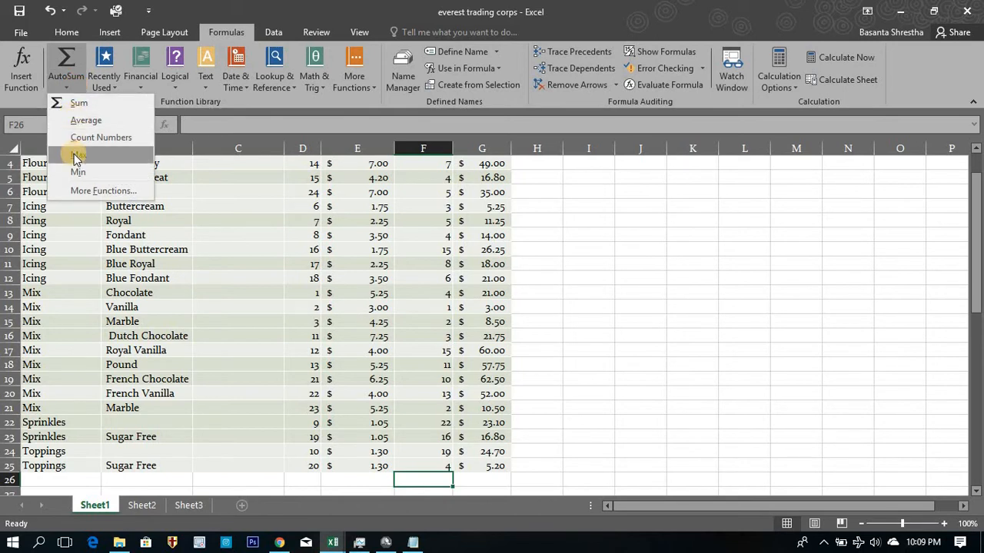
left_click(469, 482)
left_click(471, 480)
Examine the first item's row across all columns and follow the Final Cost column down to its end
key("Up")
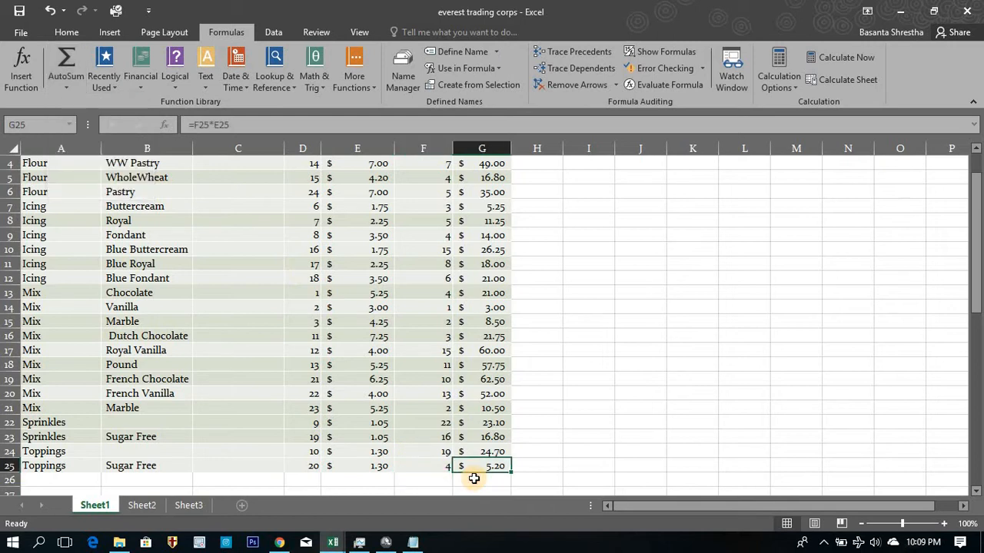
key("ctrl+Up")
key("Down")
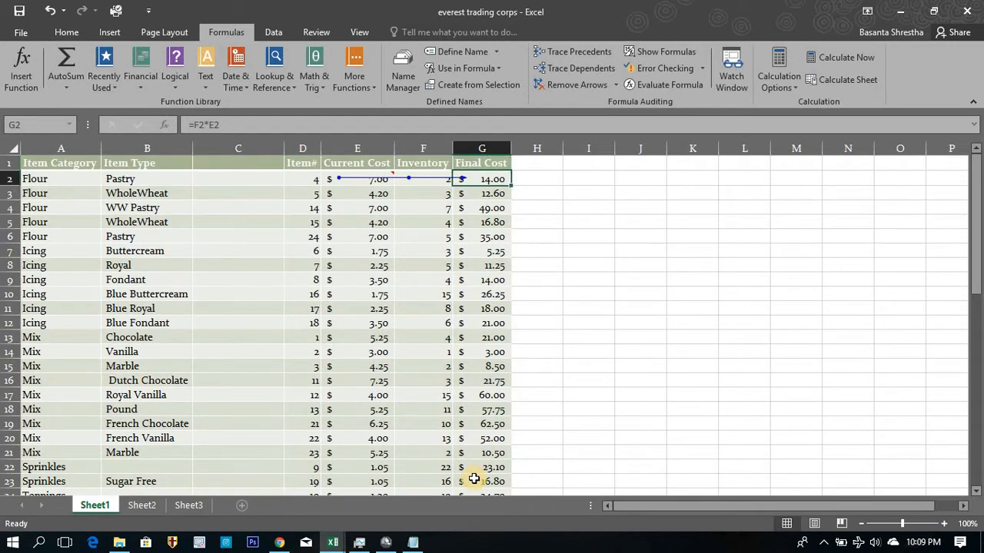
key("Left")
key("Left")
key("Left")
key("Left")
key("Left")
key("Left")
key("Right")
key("Right")
key("Right")
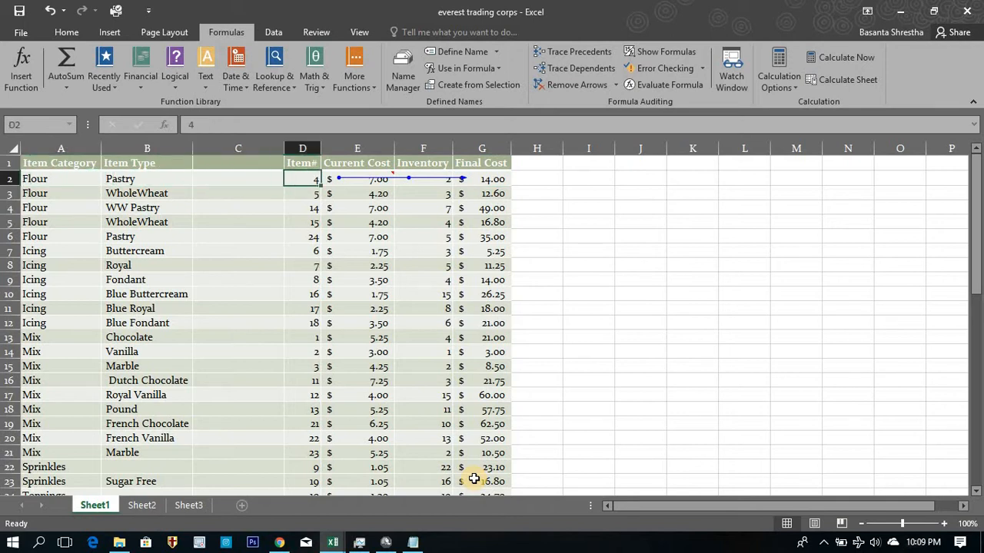
key("Right")
key("Right")
key("Right")
key("ctrl+shift+Down")
key("Down")
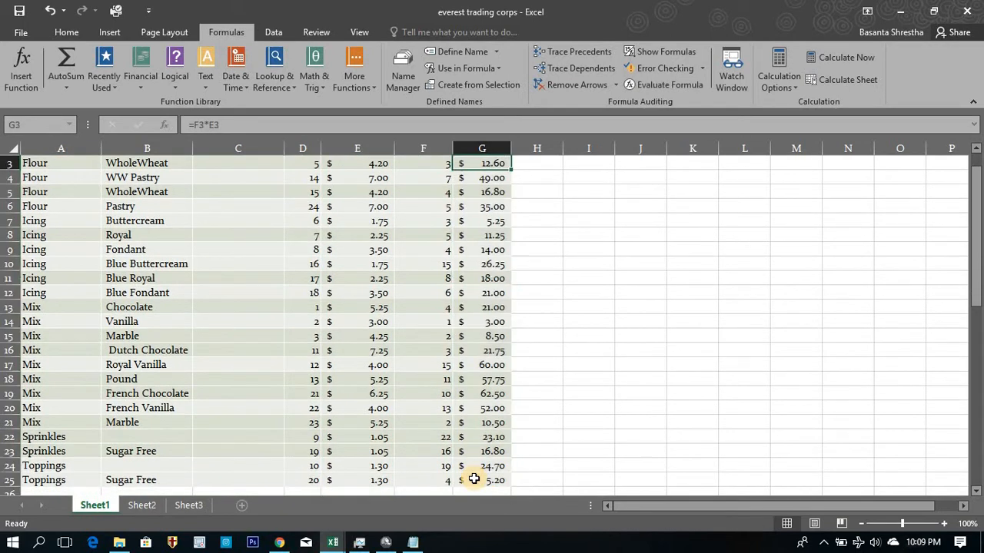
key("Down")
key("ctrl+Down")
key("Down")
key("Left")
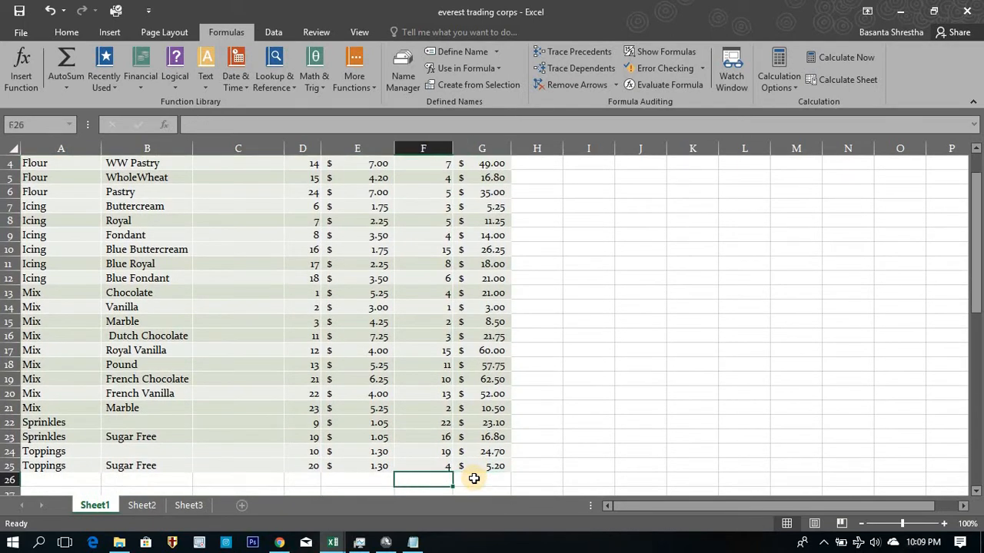
Calculate the average of the Final Cost values G2:G25 in cell G26 with AutoSum's Average function
left_click(474, 478)
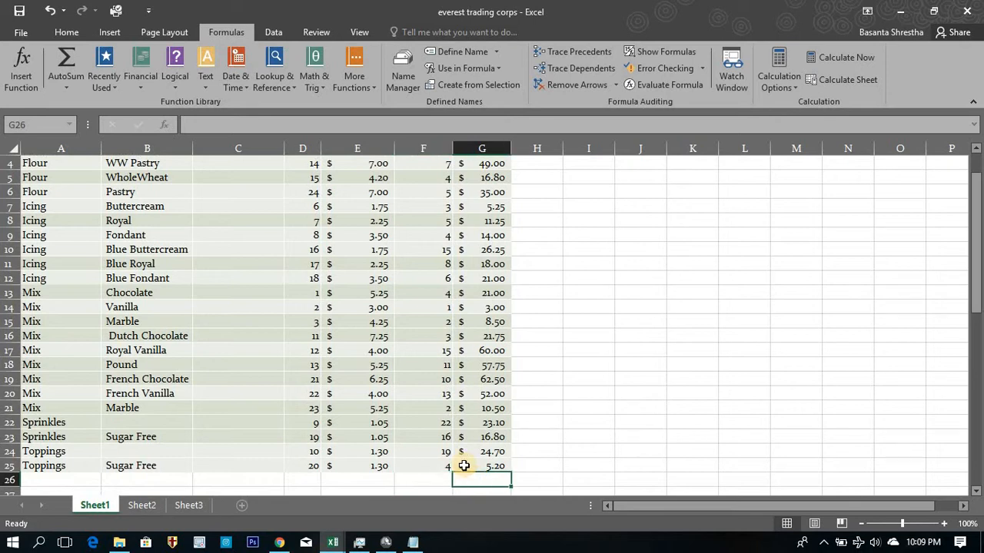
left_click(77, 90)
left_click(81, 114)
key("Return")
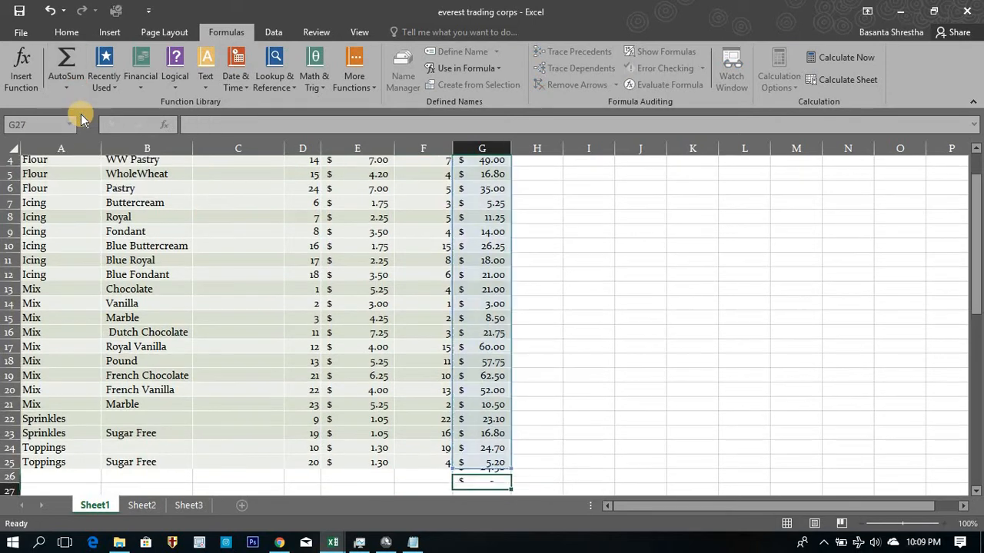
Replace the content of G26 with a manually entered AVERAGE formula over the range G2:G25
left_click(483, 466)
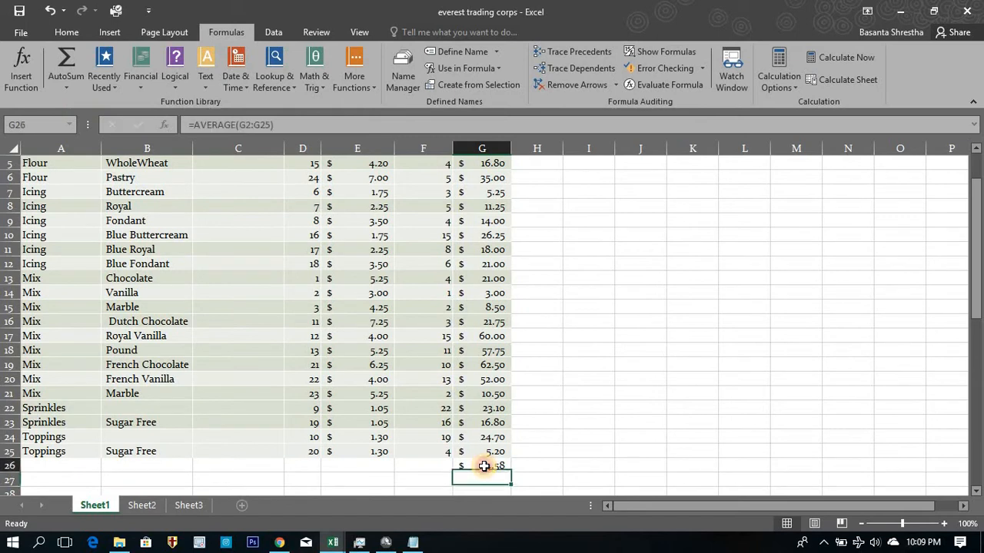
type("=")
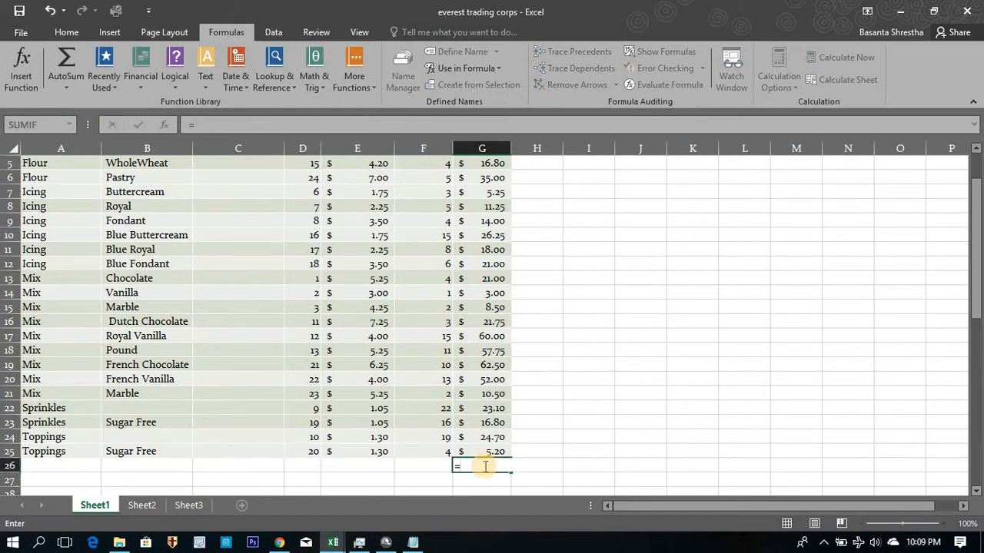
type("avera")
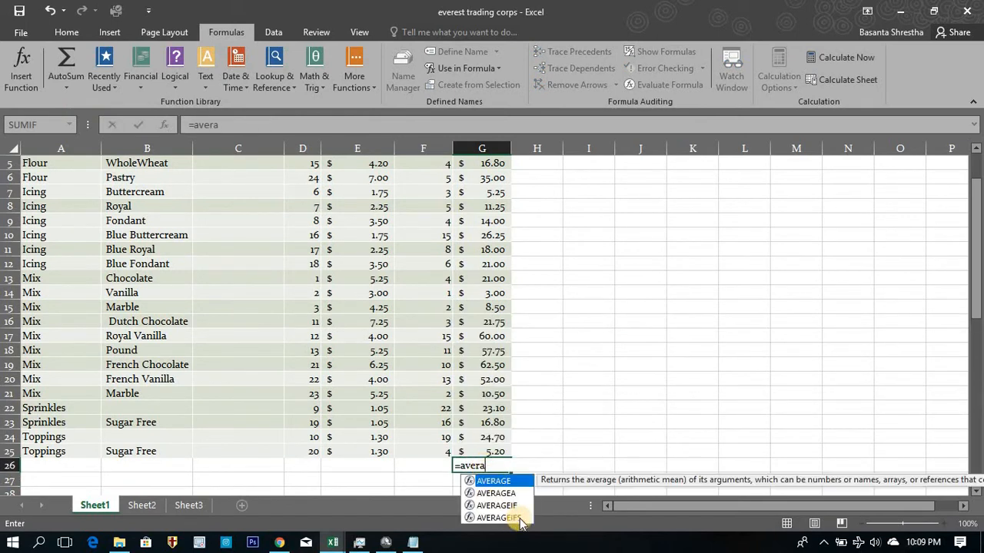
double_click(501, 480)
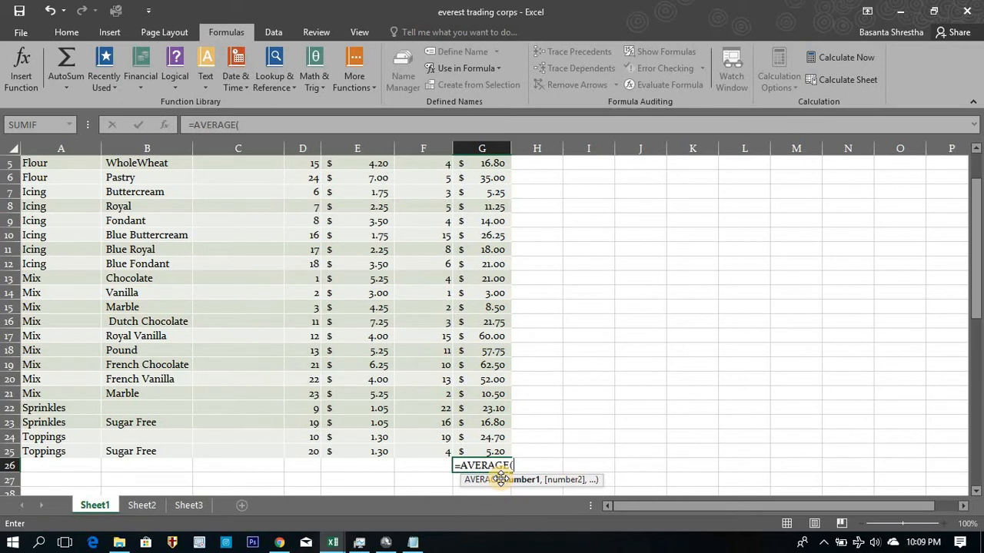
key("Up")
key("ctrl+shift+Up")
key("ctrl+shift+Up")
key("shift+Down")
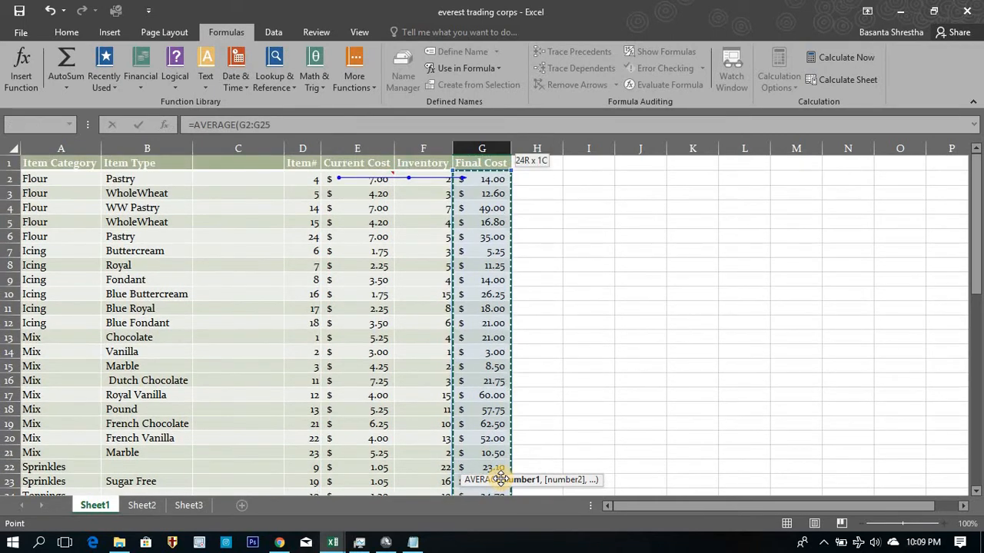
key("Return")
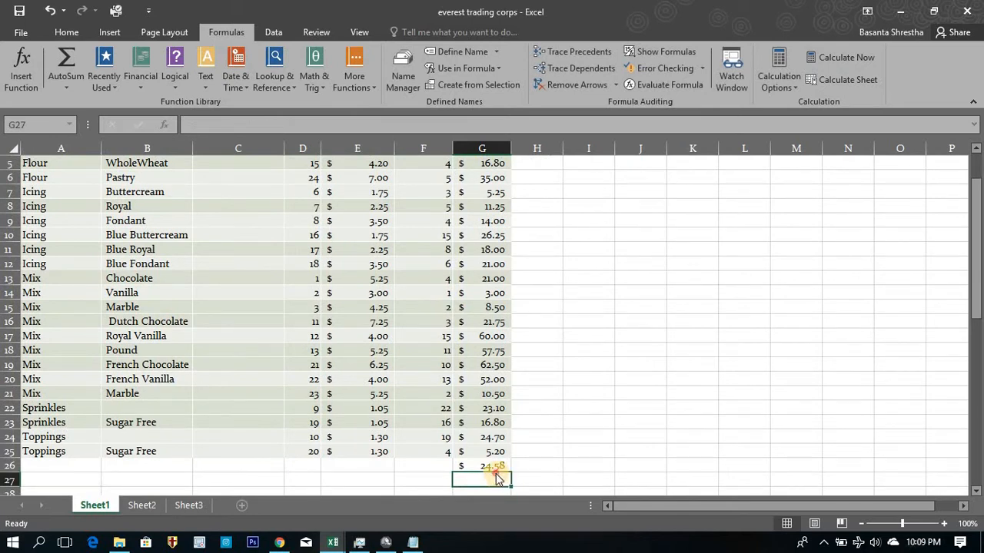
Clear the average from cell G26 and return to the beginning of the worksheet
left_click(494, 465)
key("Delete")
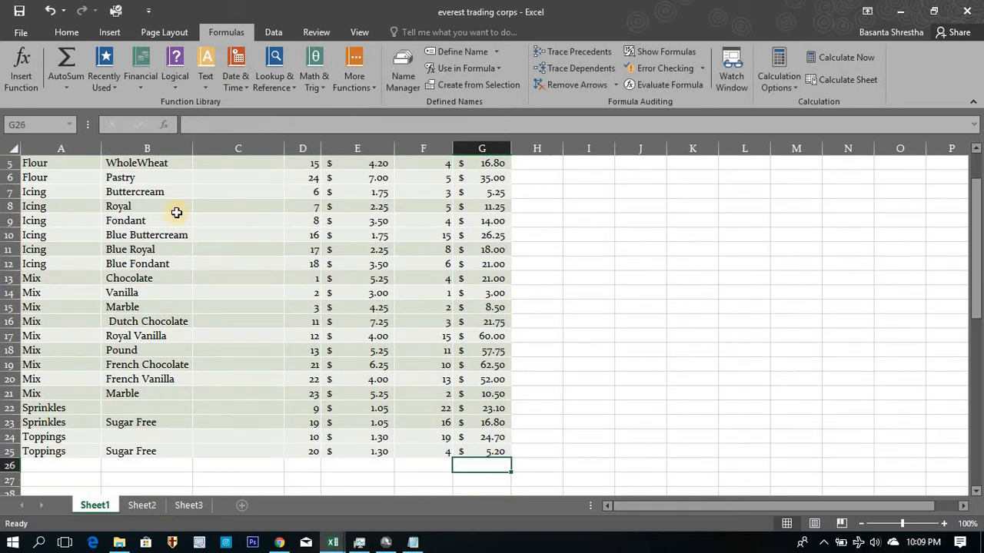
scroll(449, 300, "up", 2)
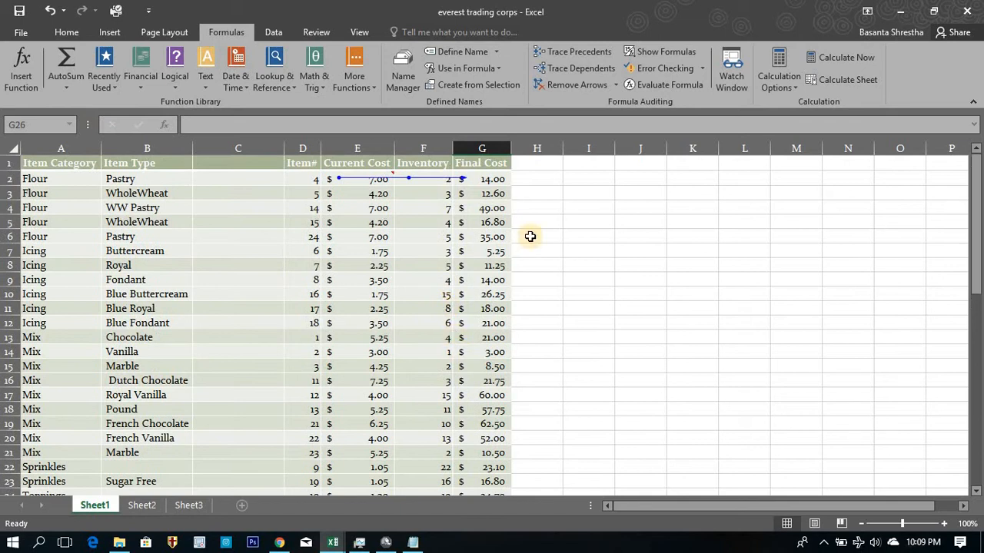
Examine the Item Category column from the first Flour entry through the last Toppings entry to see how the items are grouped
left_click(544, 180)
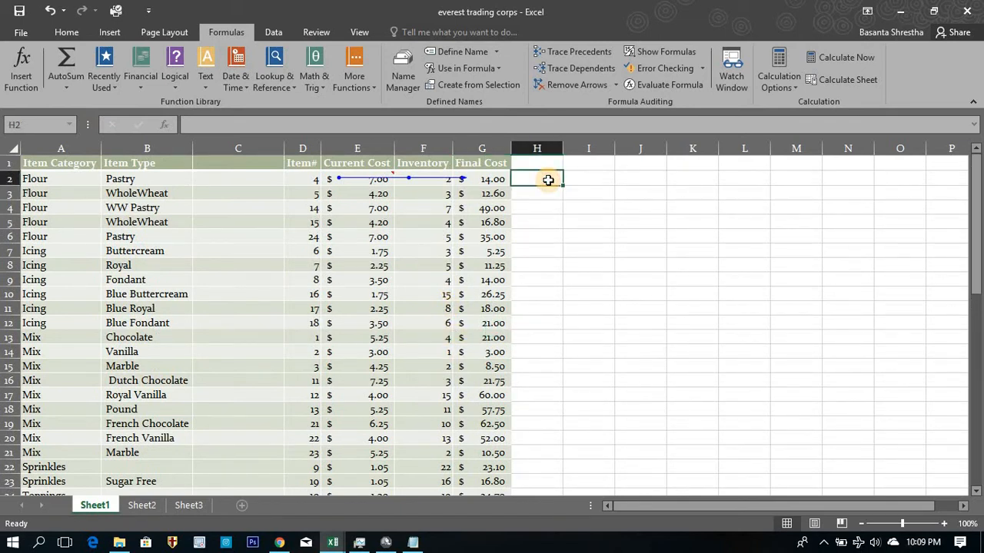
key("Left")
key("Left")
key("Left")
key("Left")
key("Left")
key("Left")
key("Left")
key("Down")
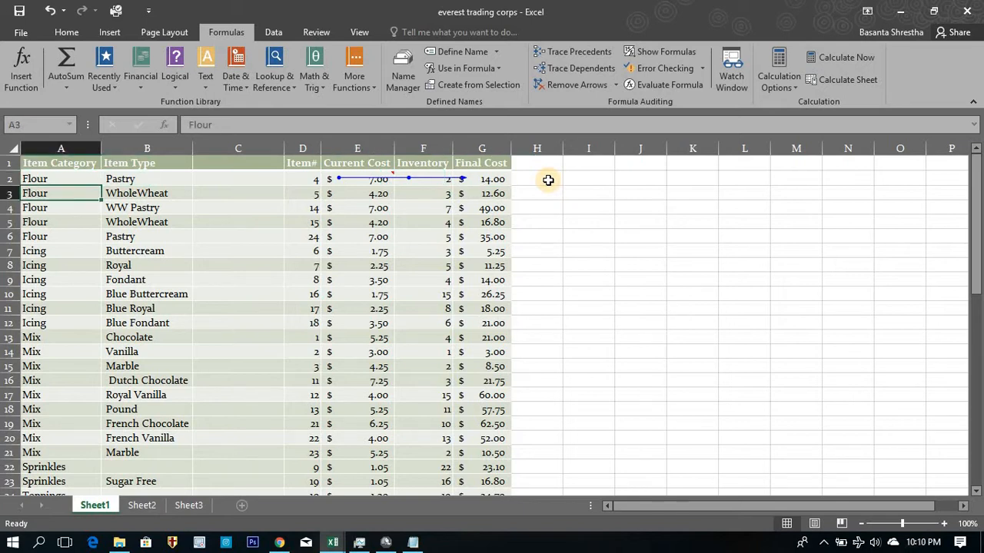
key("Down")
key("Down")
key("Down")
key("Down")
key("Down")
key("Down")
key("Down")
key("Down")
key("Down")
key("Down")
key("Down")
key("Down")
key("Down")
key("Down")
key("Down")
key("Down")
key("Down")
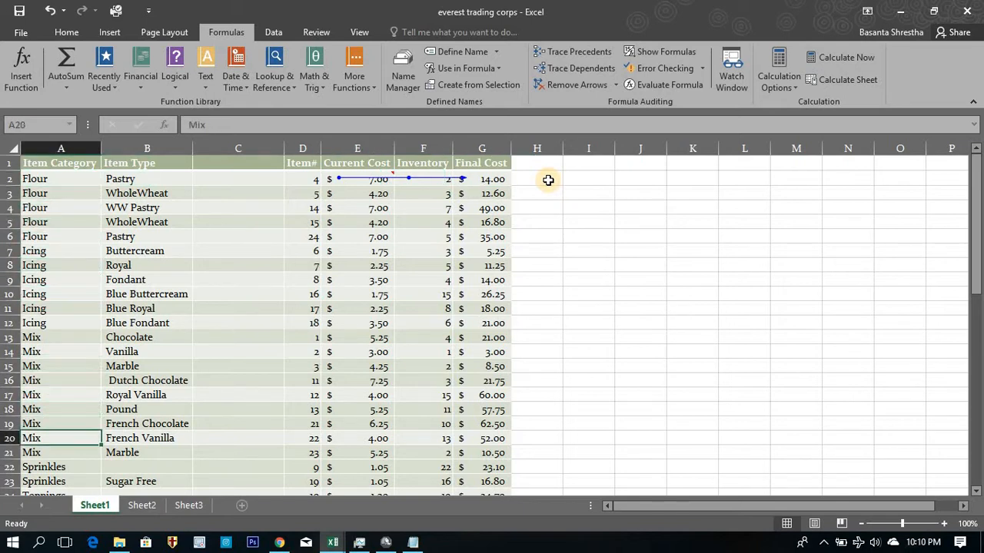
key("Down")
key("Down")
key("Down")
key("Down")
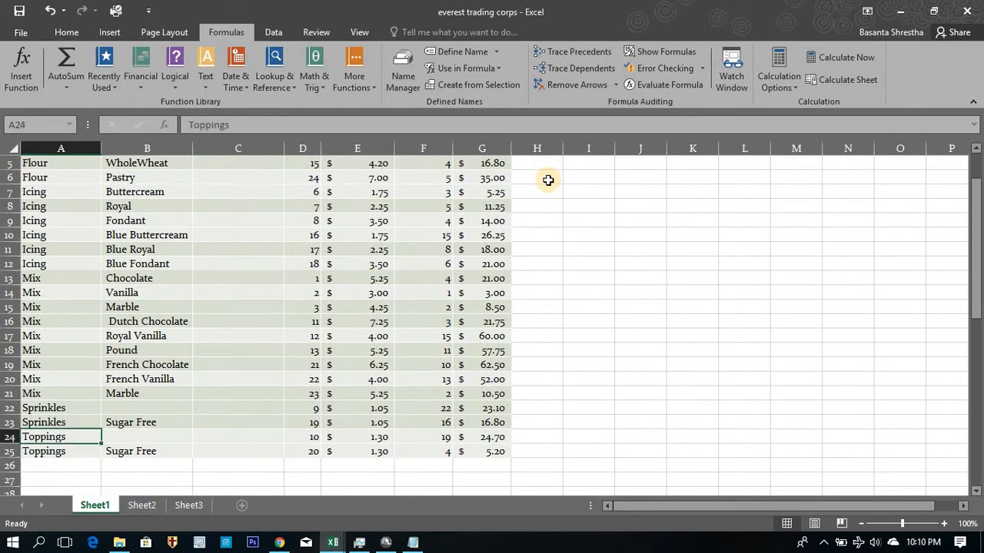
key("ctrl+Up")
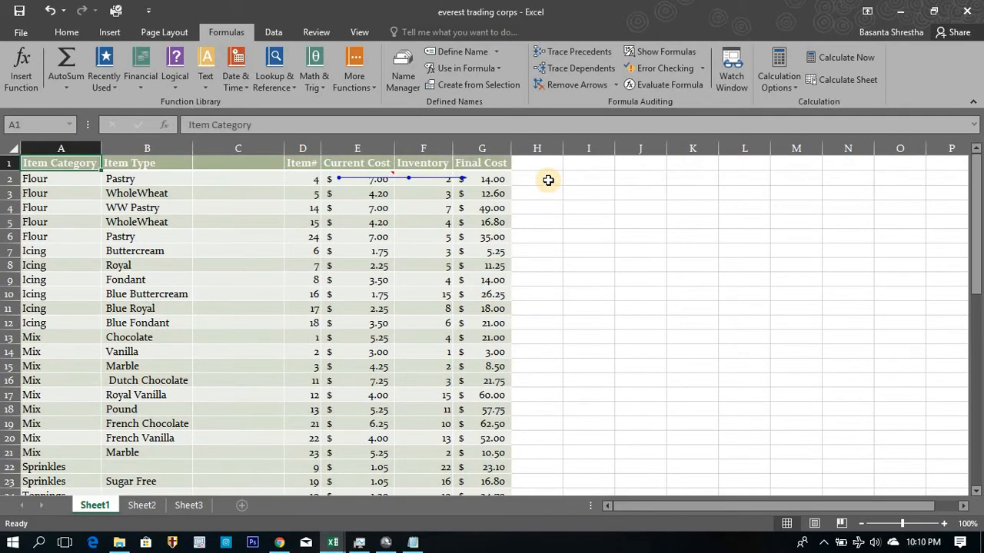
key("Down")
key("Down")
key("Down")
key("Down")
key("Down")
key("Down")
key("Down")
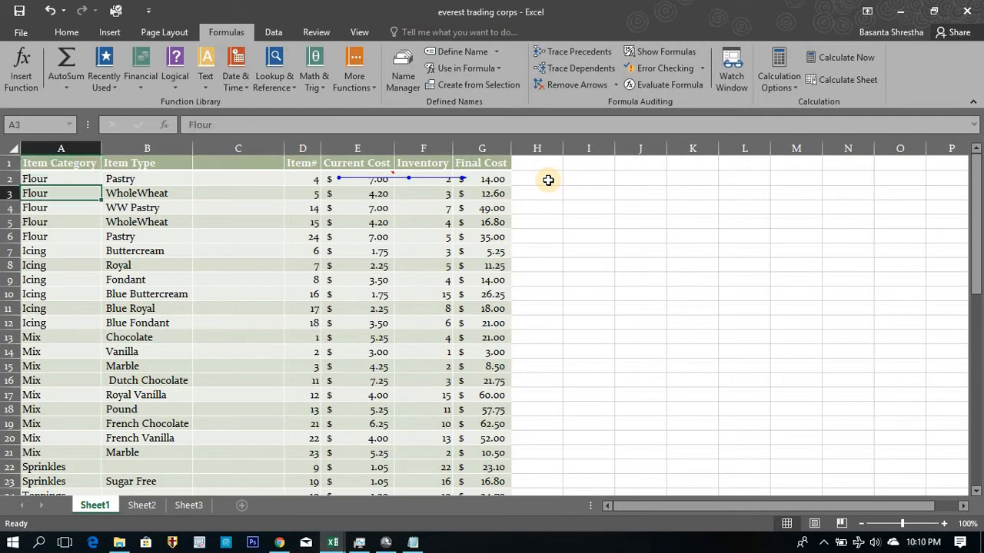
key("Down")
key("Down")
key("Down")
key("Down")
key("Down")
key("Down")
key("Down")
key("Down")
key("Down")
key("Down")
key("Down")
key("Down")
key("Down")
key("Down")
key("Down")
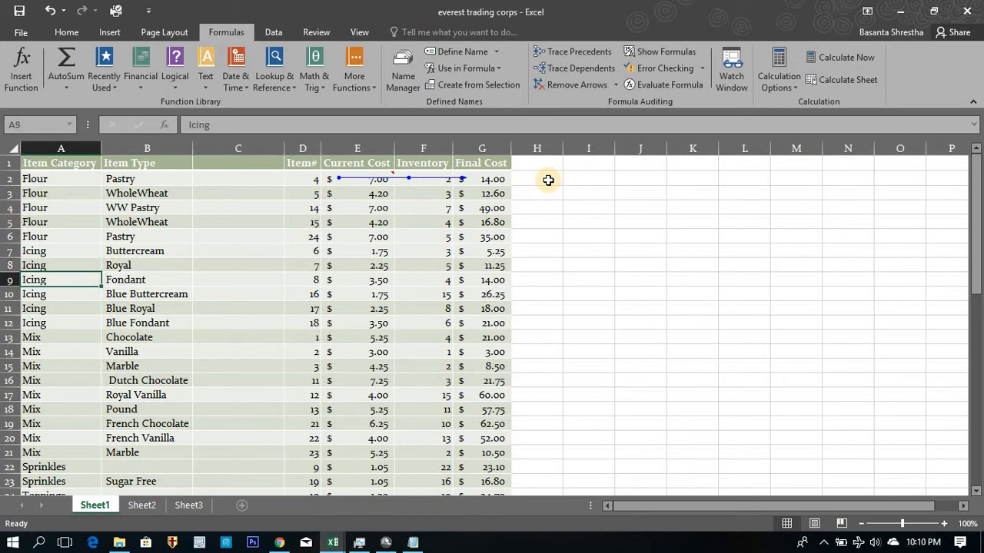
key("Down")
key("Down")
key("Down")
key("Down")
key("Down")
key("Down")
key("Down")
key("Down")
key("Down")
key("Down")
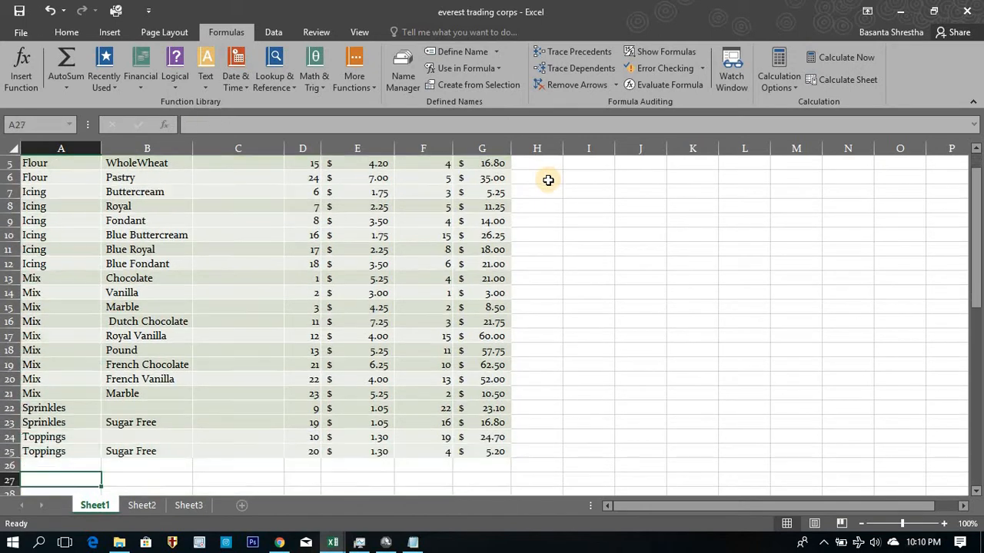
key("Up")
key("Up")
key("Up")
key("Up")
key("Up")
key("Up")
key("Up")
key("Up")
key("Up")
key("Up")
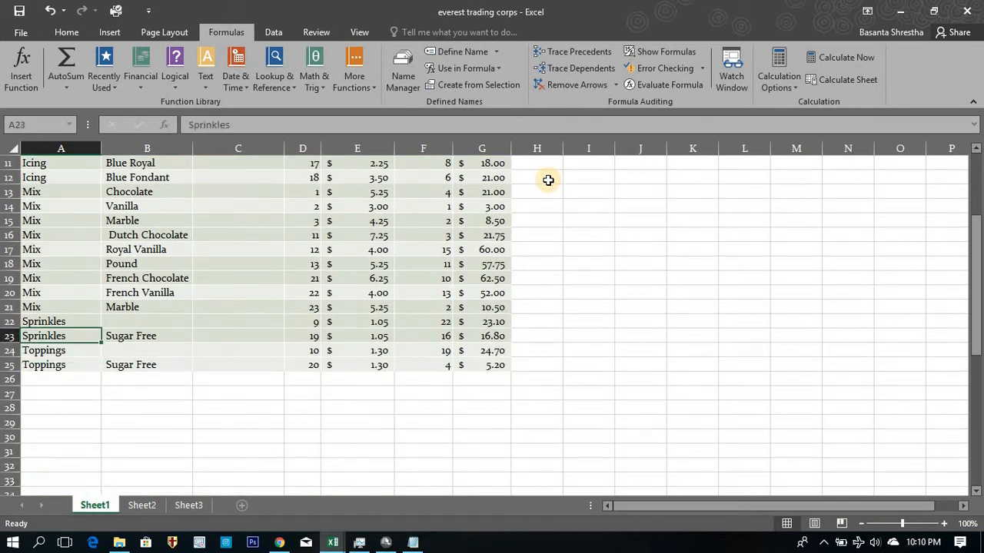
key("ctrl+Up")
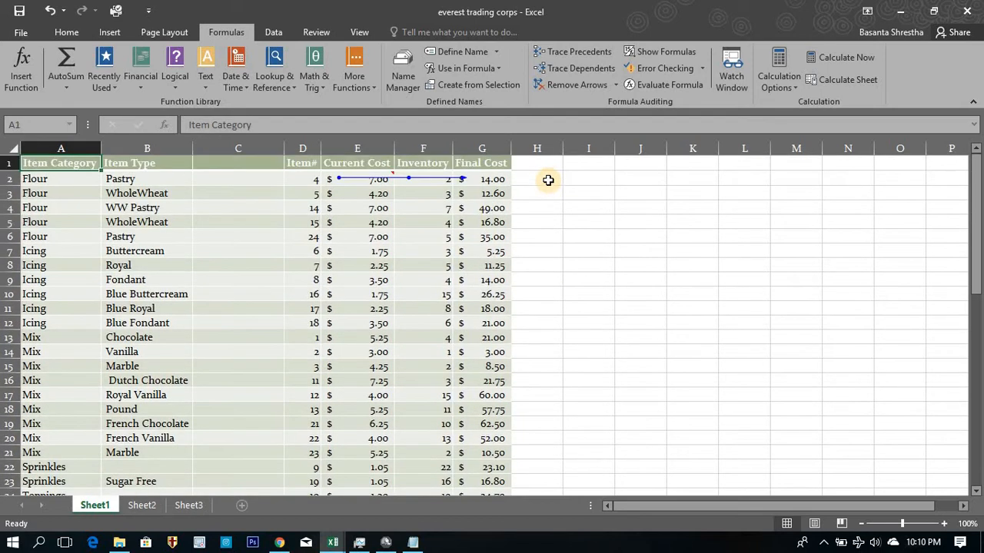
Copy the Item Category entries A2:A25 into column K, starting at cell K2
key("Down")
key("ctrl+space")
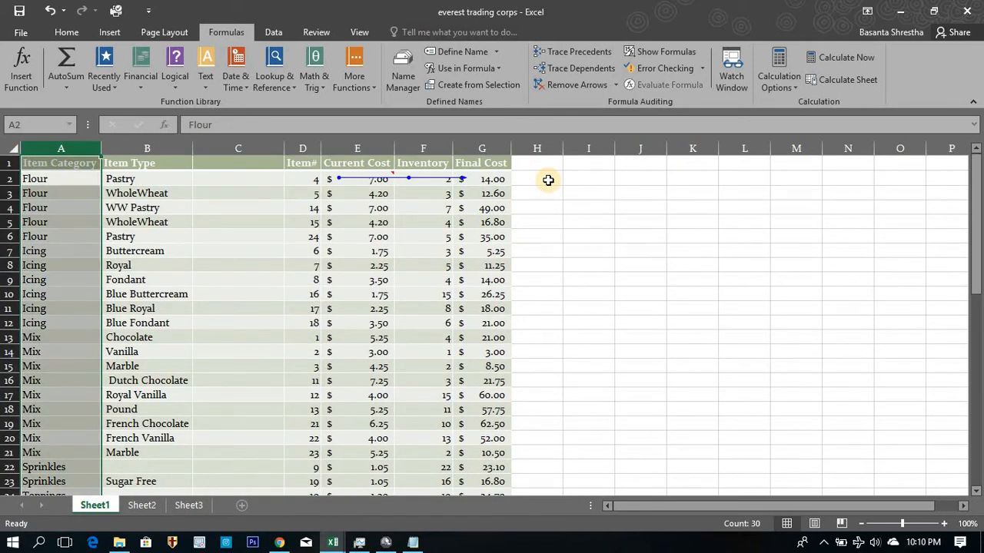
key("Up")
key("Down")
key("ctrl+shift+Down")
key("ctrl+c")
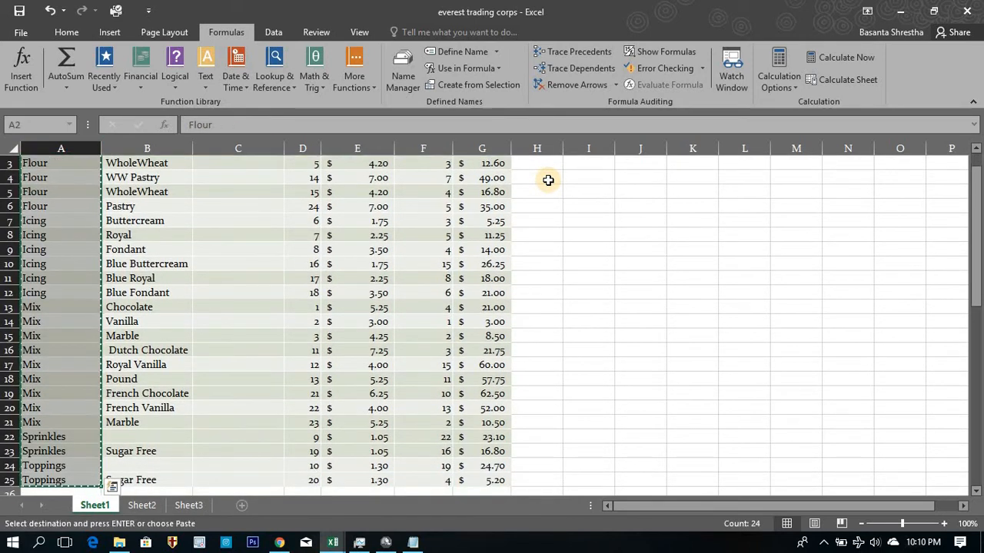
key("Up")
key("Right")
key("Right")
key("Right")
key("Right")
key("Right")
key("Right")
key("Right")
key("Right")
key("Right")
key("Down")
key("Right")
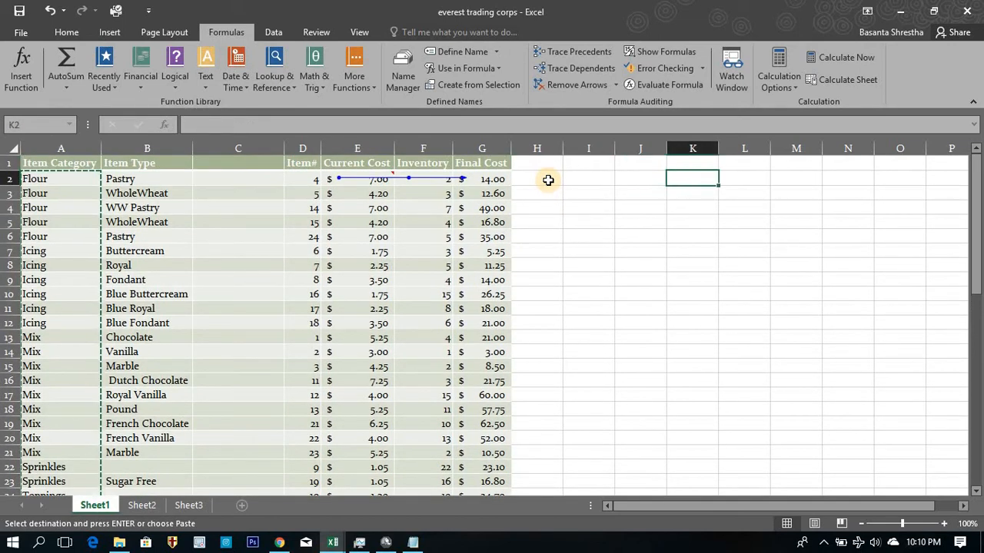
key("ctrl+v")
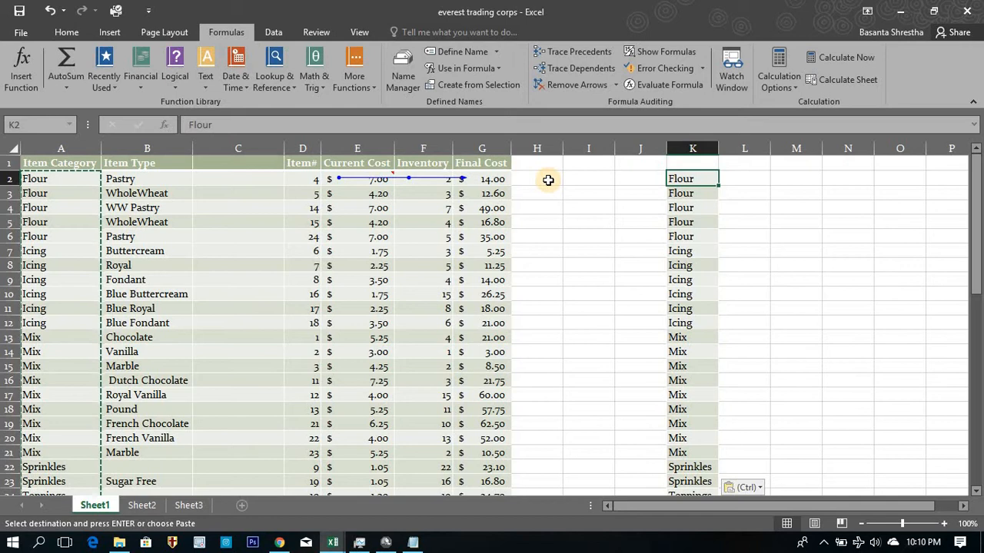
Remove the duplicate values from the copied category list in column K
key("ctrl+shift+Down")
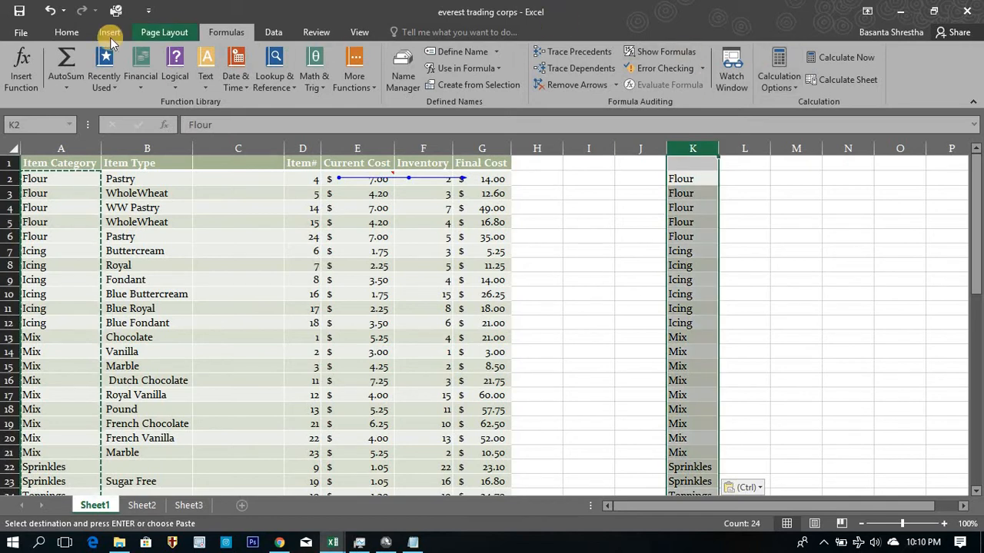
left_click(68, 34)
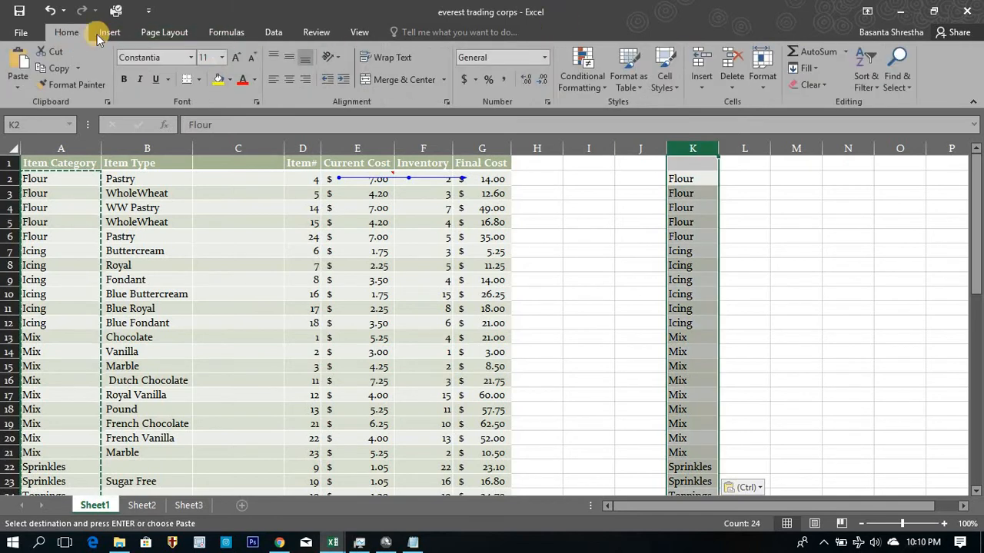
left_click(272, 33)
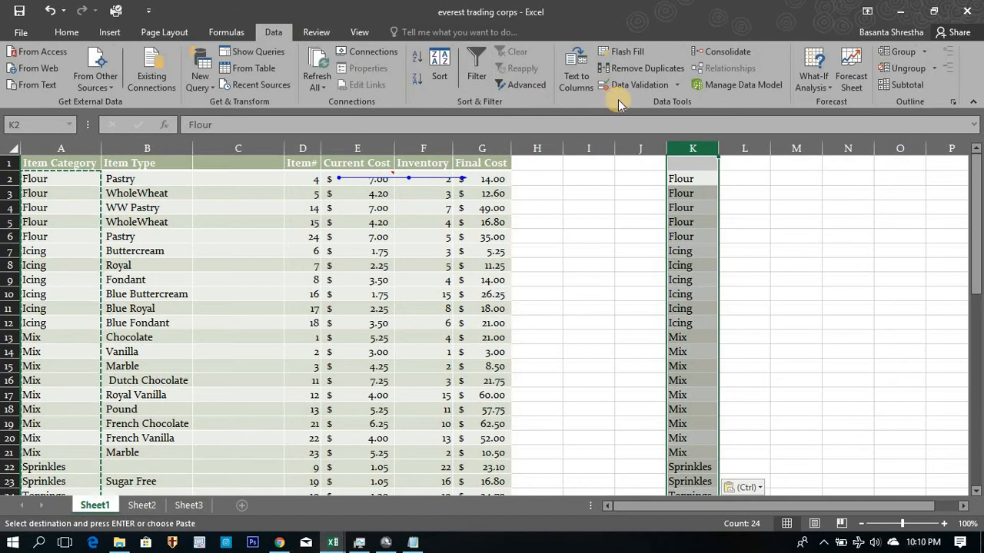
left_click(644, 69)
left_click(671, 482)
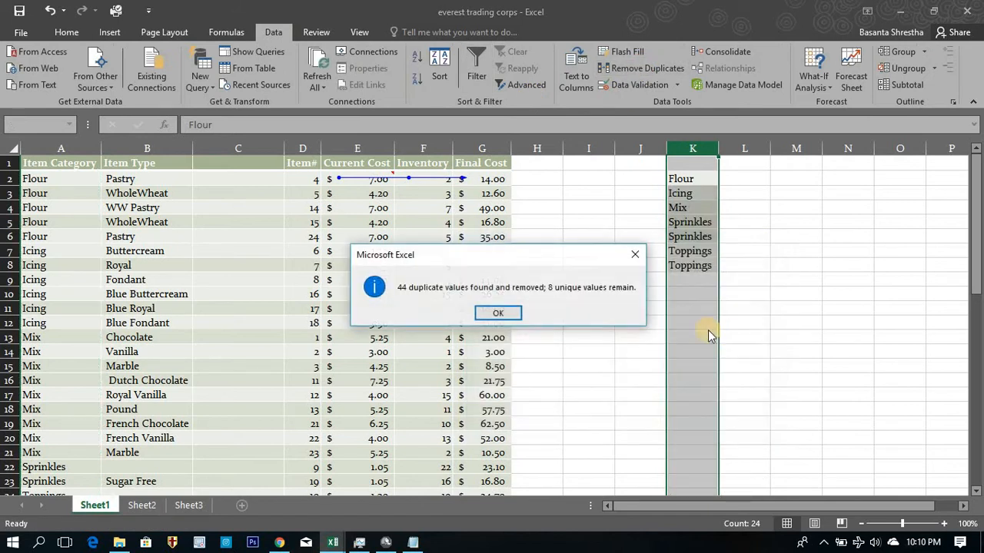
left_click(517, 314)
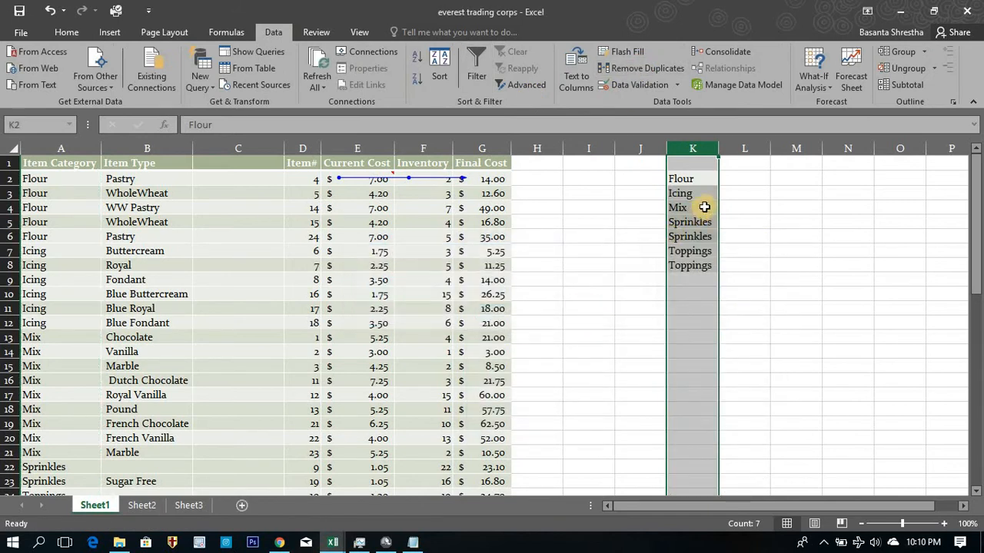
Enter the heading "Final Cost" in cell L1 beside the category list
left_click(741, 167)
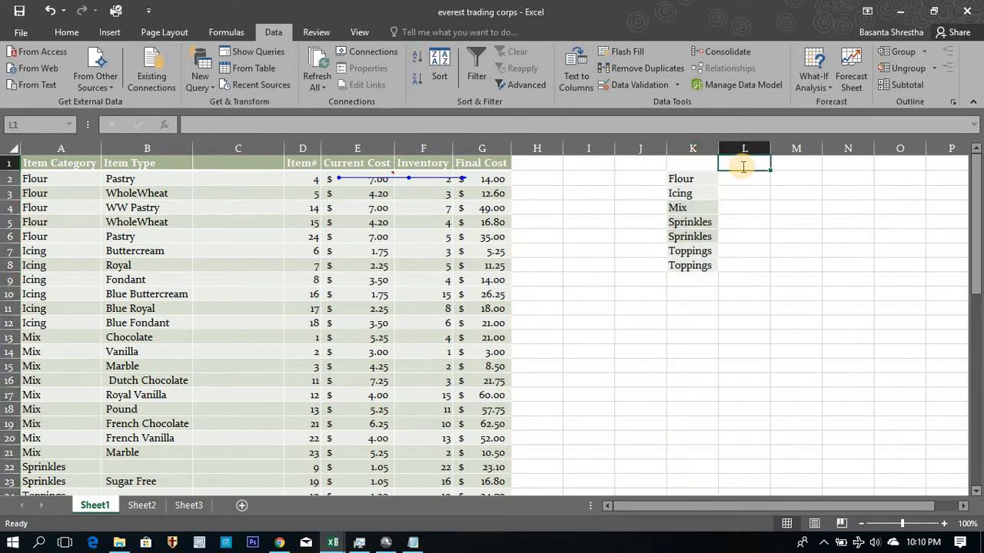
type("Final Cost")
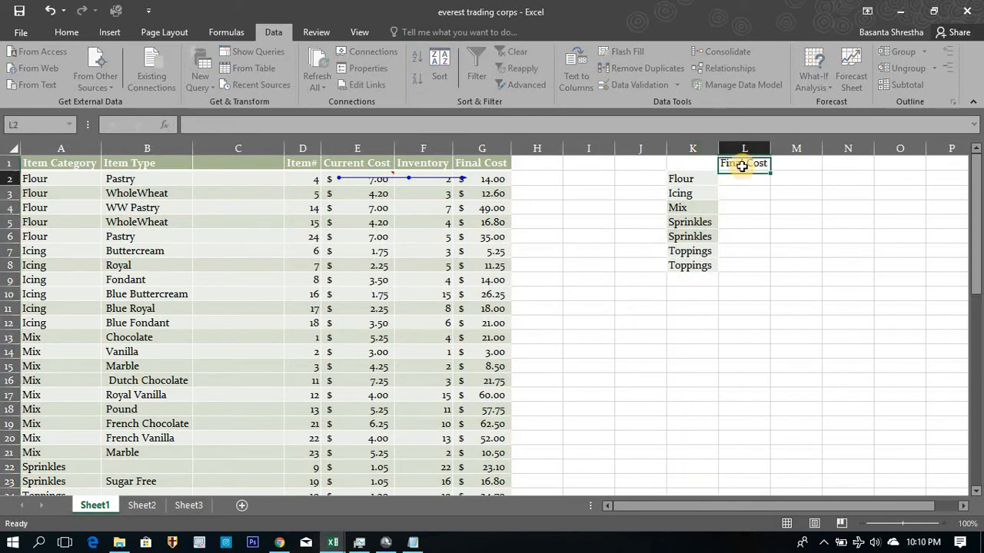
key("Return")
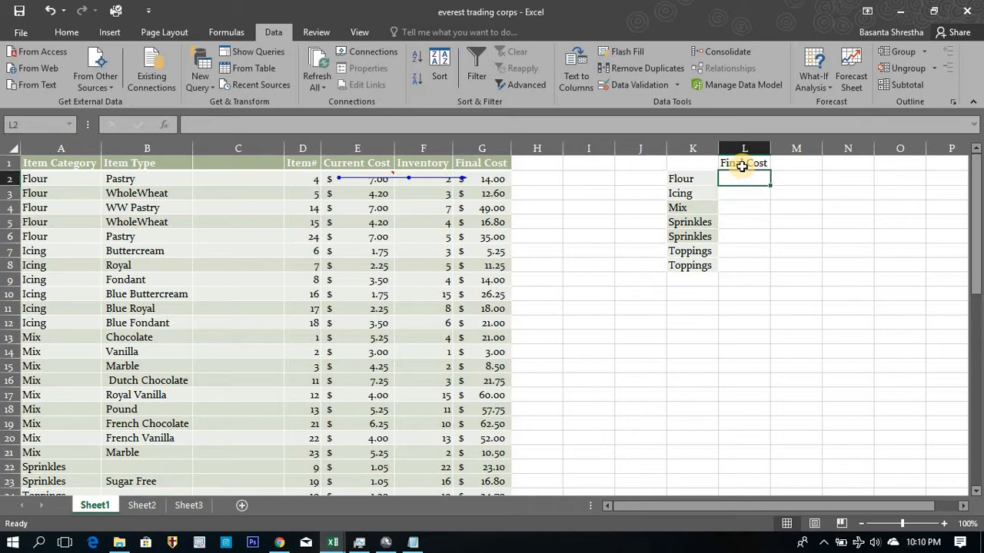
Begin a SUMIF formula in L2 with the absolute range $A$2:$A$25 as its criteria range
type("=")
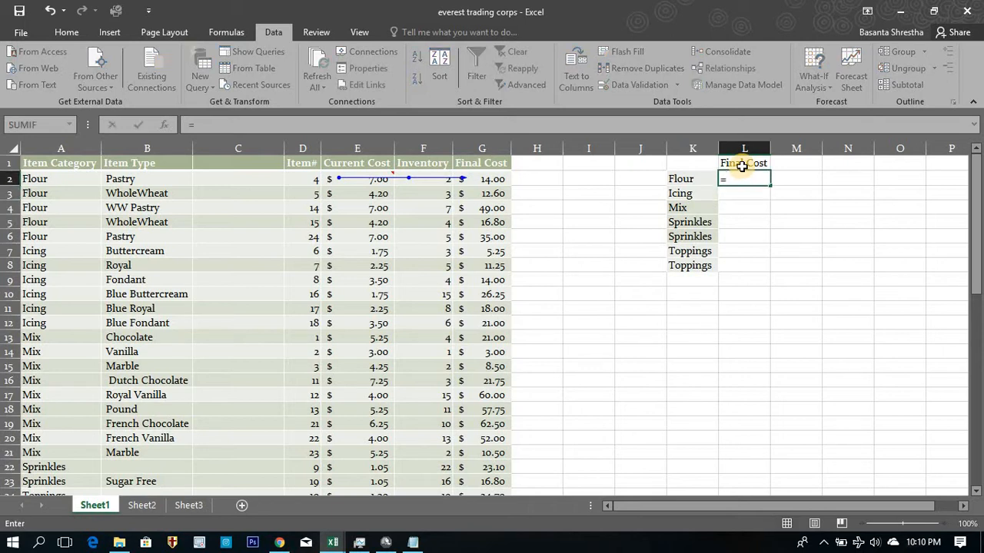
type("sumif")
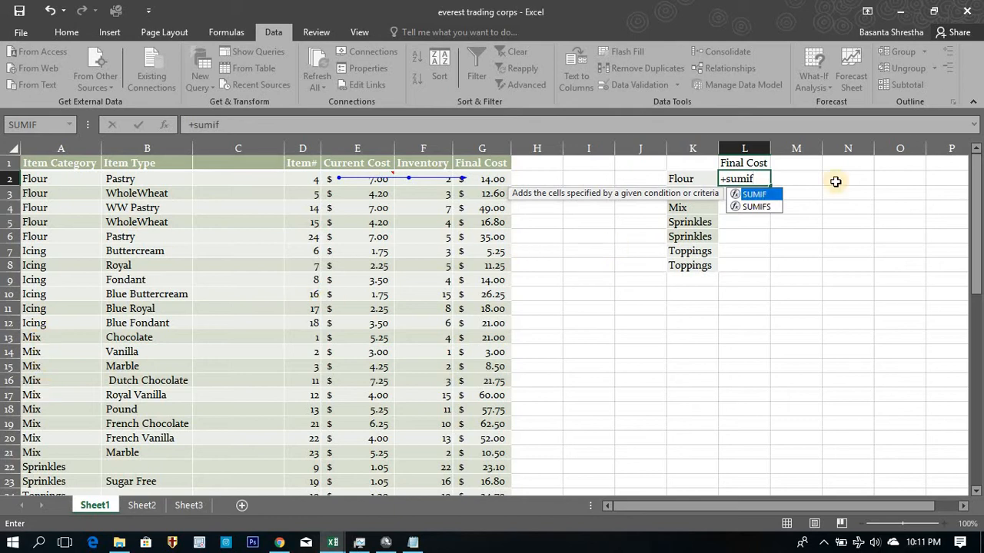
key("Tab")
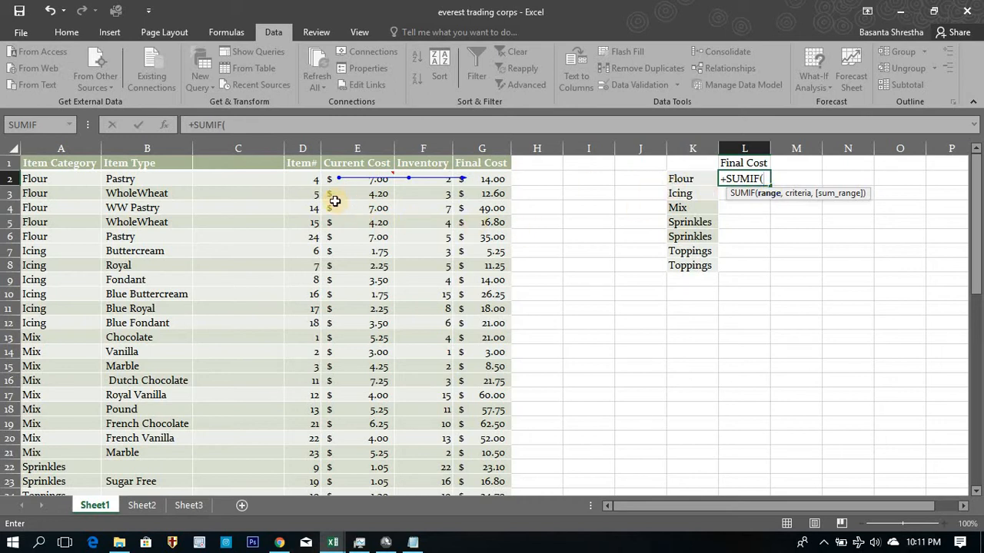
left_click(62, 180)
key("ctrl+shift+Down")
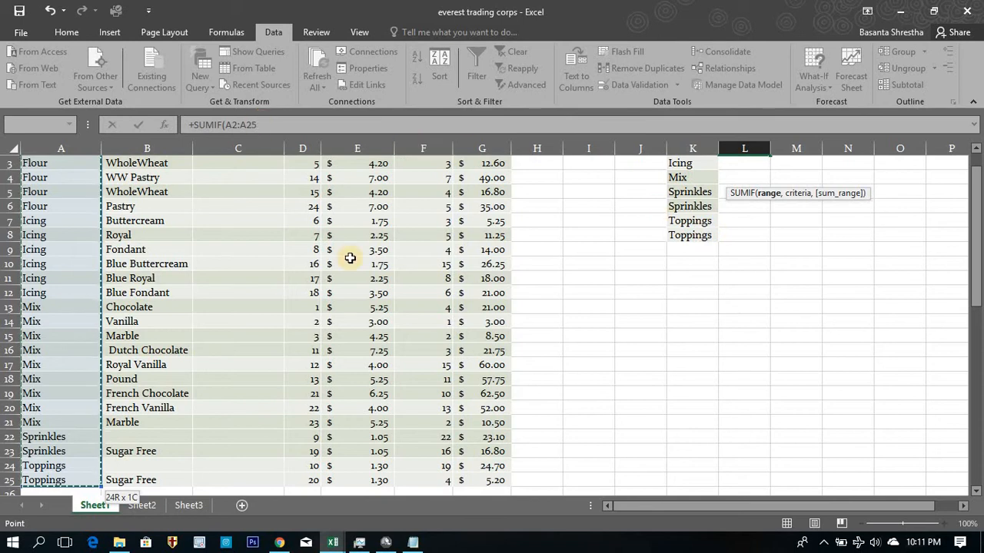
key("F4")
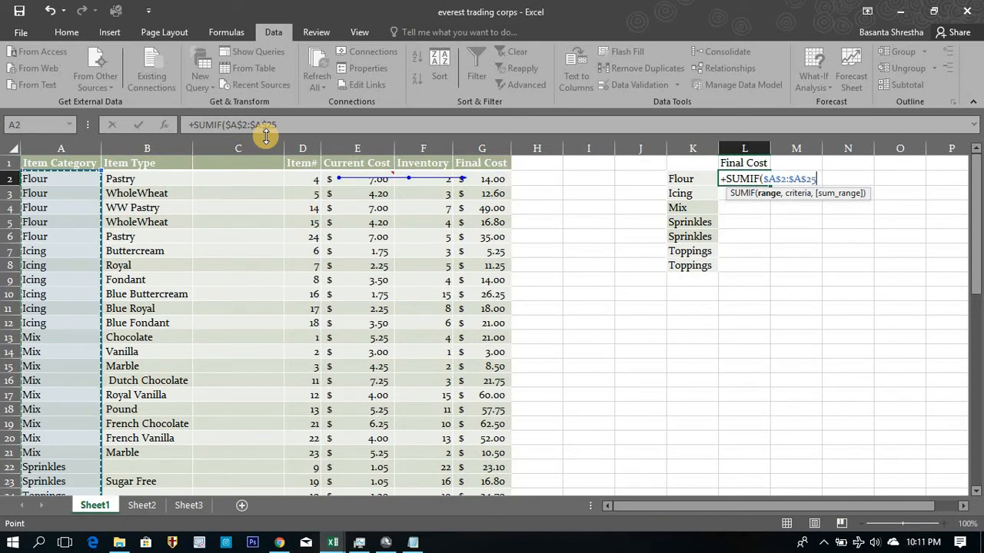
type(",")
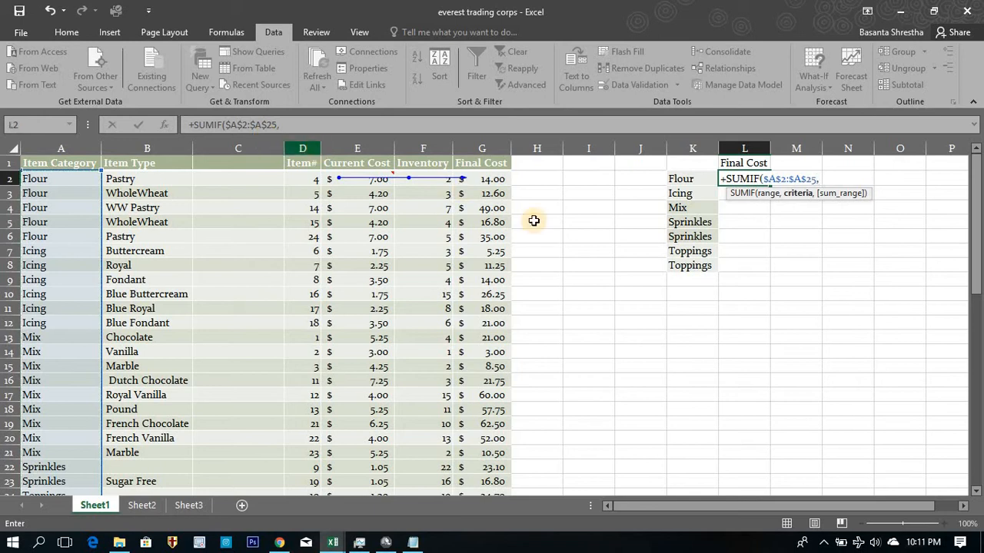
Complete the L2 SUMIF formula with the criterion $K$2 and the sum range $G$2:$G$25
left_click(696, 179)
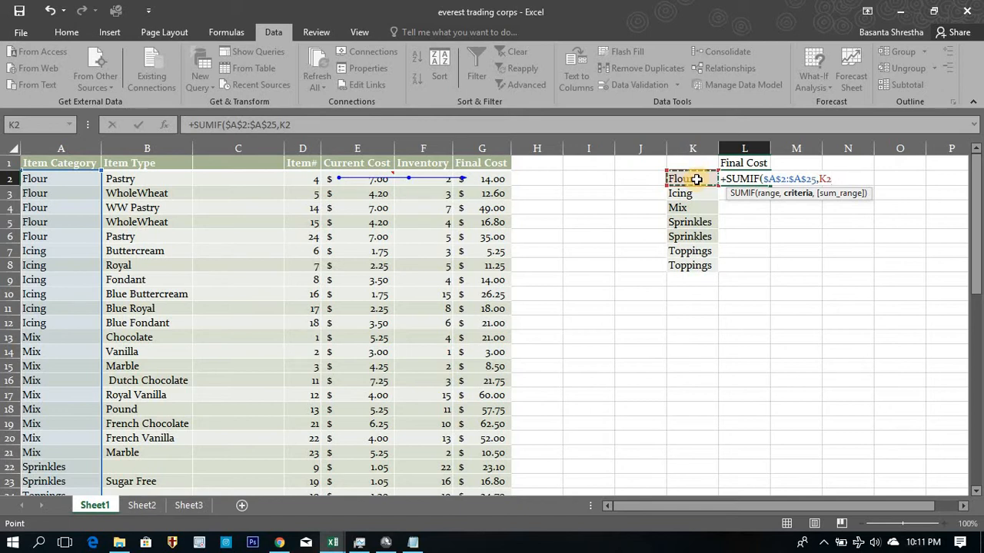
key("F4")
type(",")
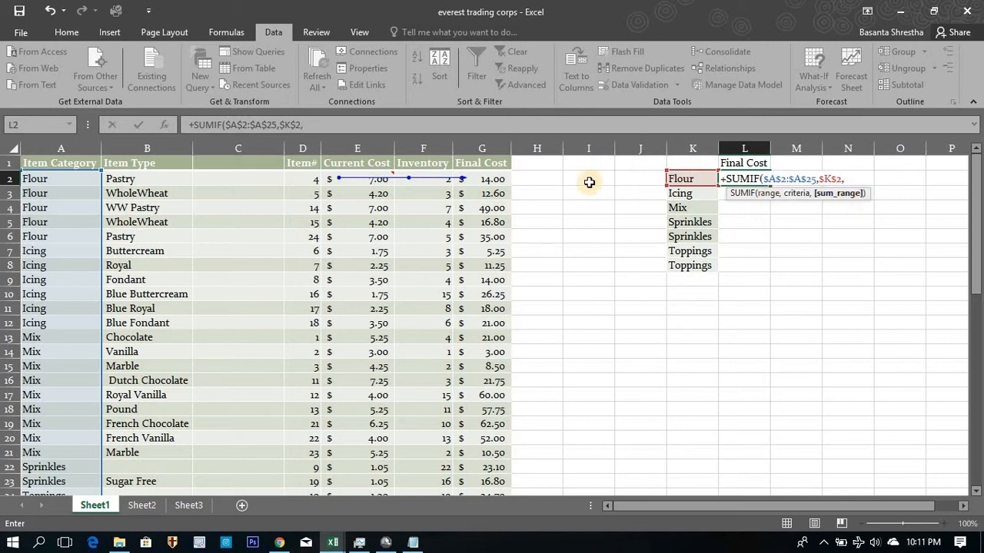
left_click(489, 176)
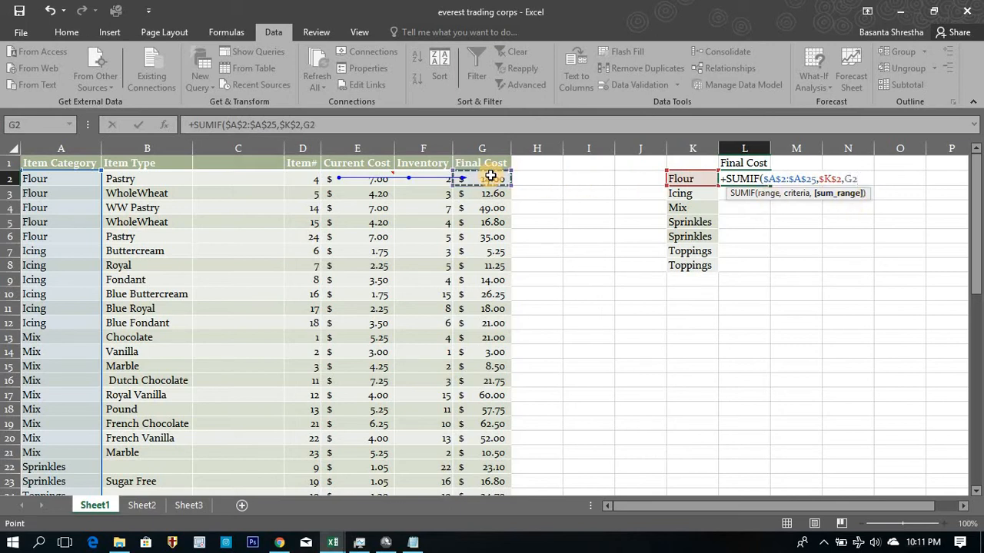
key("ctrl+shift+Down")
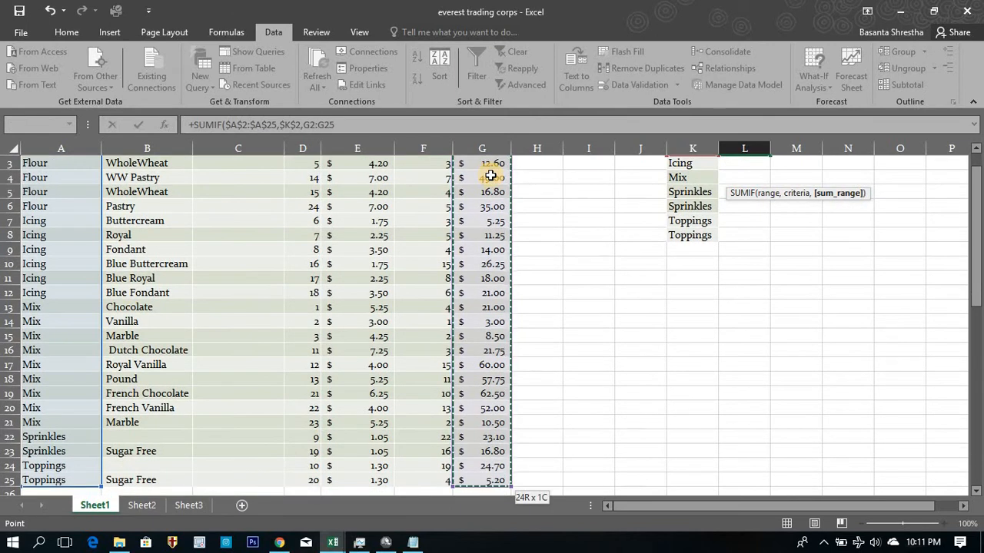
key("F4")
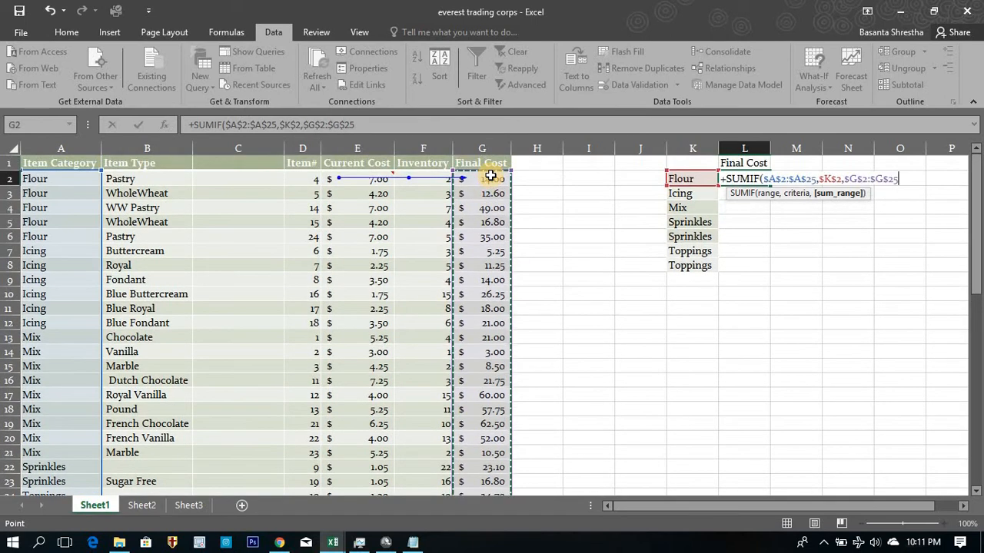
type(")")
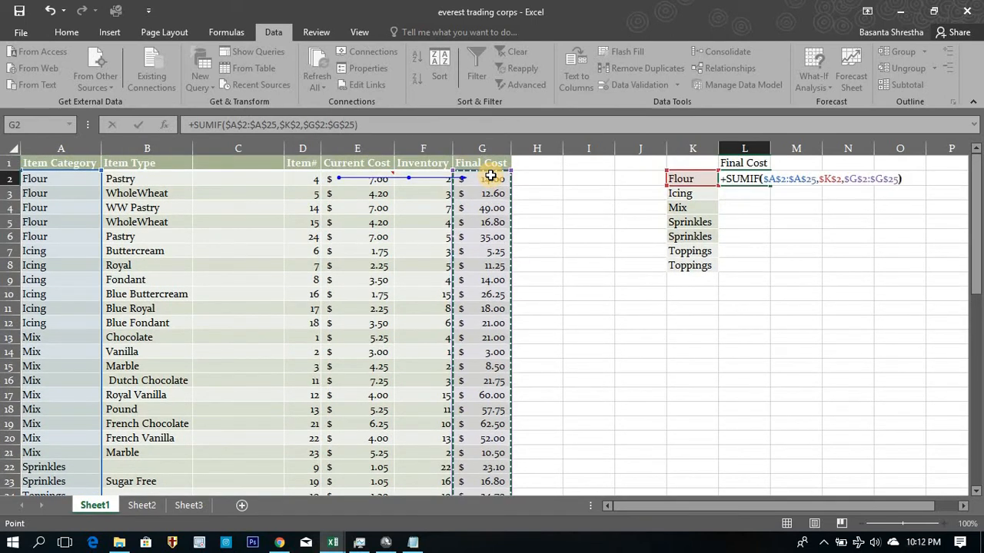
key("Return")
key("Up")
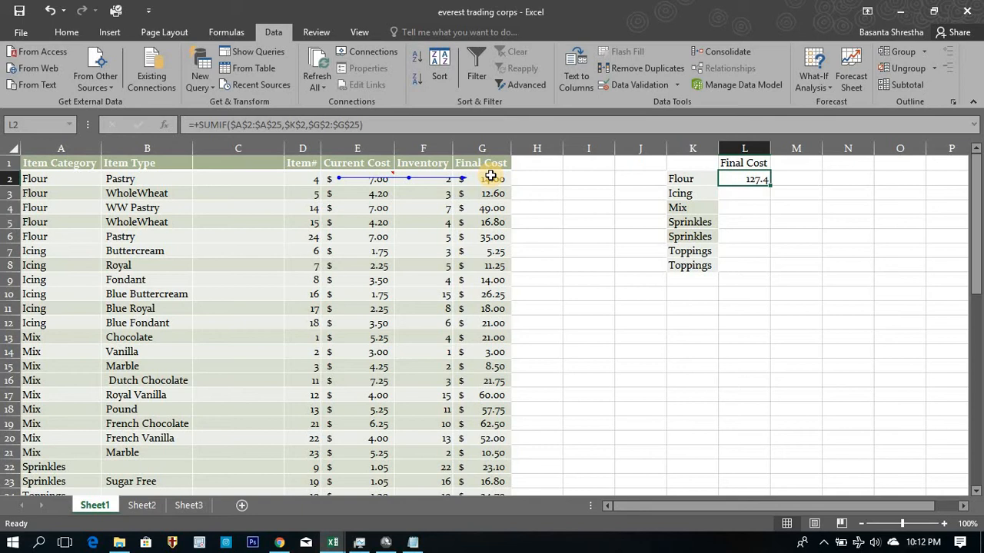
Cross-check the Flour total by adding G2+G3+G4+G5+G6 in cell H2, and return to the SUMIF formula in L2
key("Left")
key("Left")
key("Left")
key("Left")
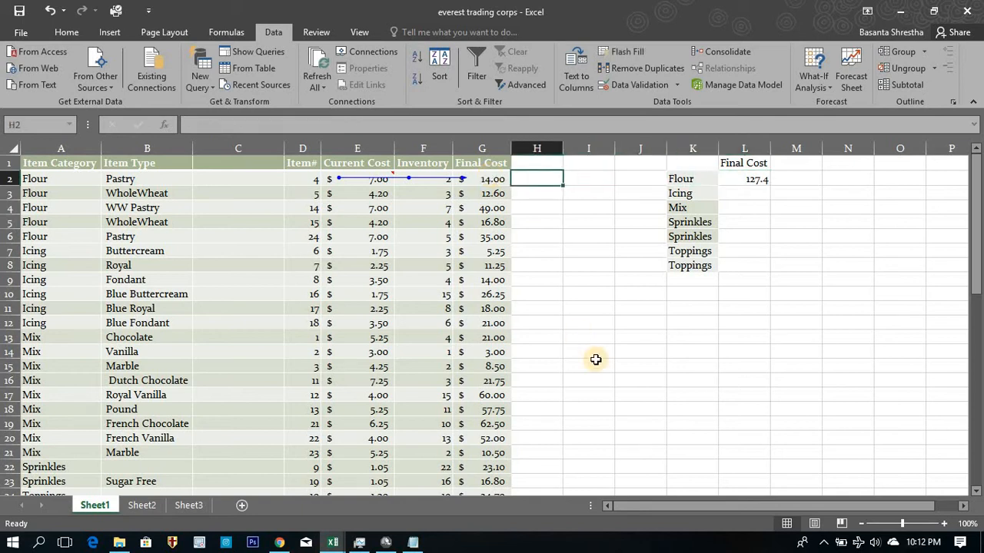
type("+")
key("Left")
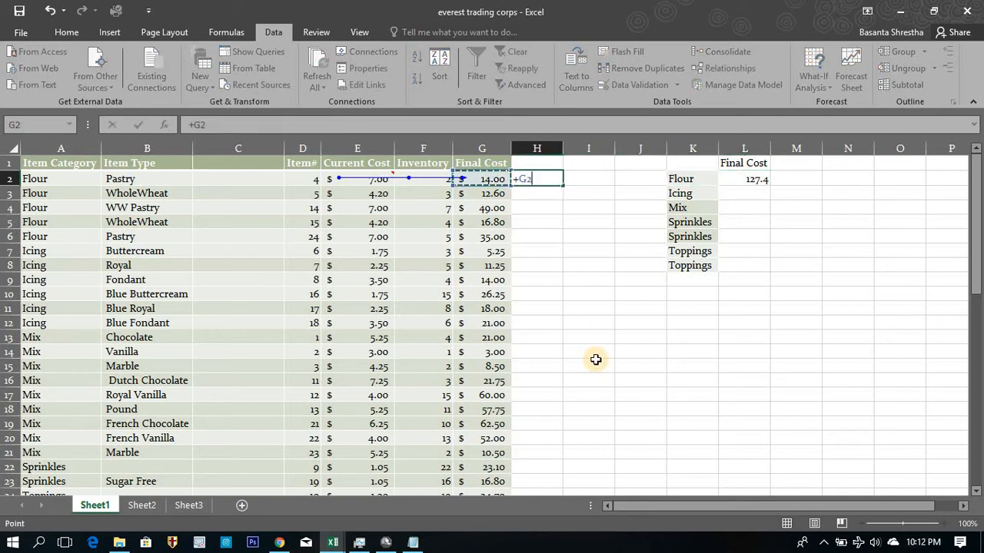
type("+")
key("Left")
key("Down")
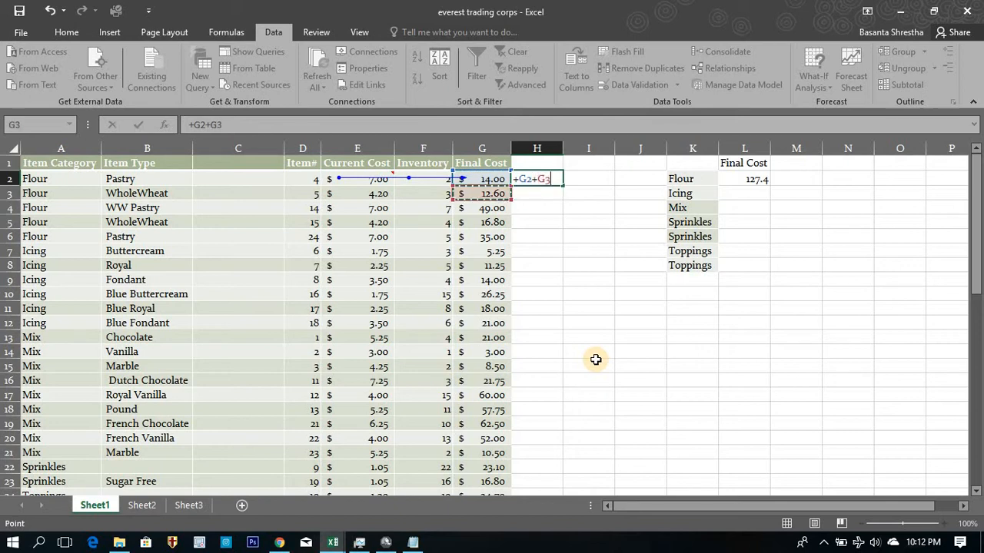
type("+")
key("Left")
key("Down")
key("Down")
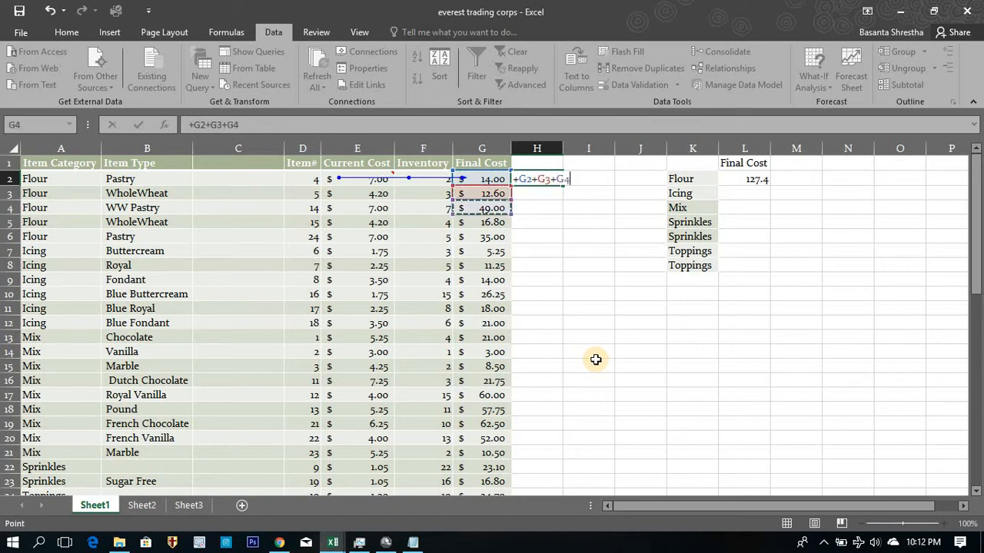
type("+")
key("Left")
key("Down")
key("Down")
key("Down")
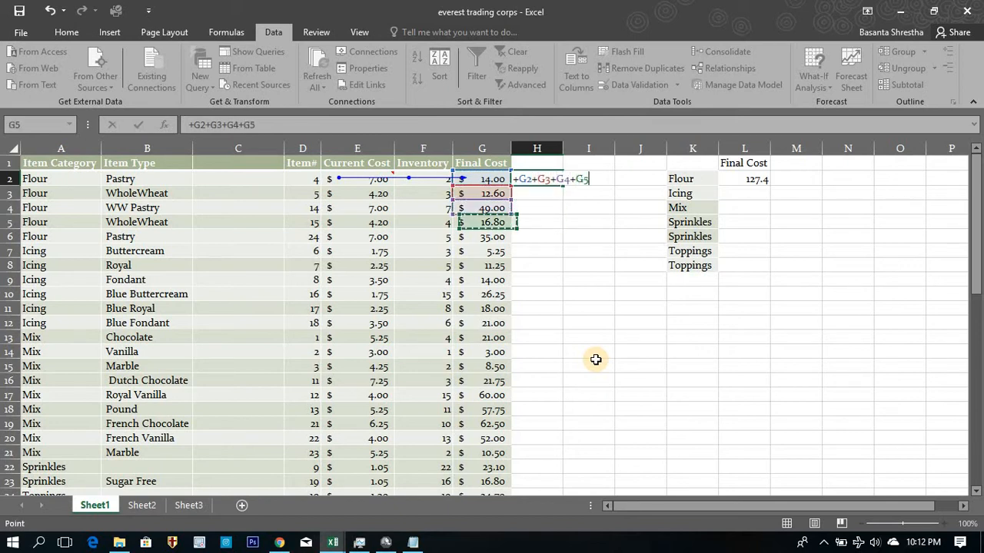
type("+")
key("Down")
key("Down")
key("Down")
key("Down")
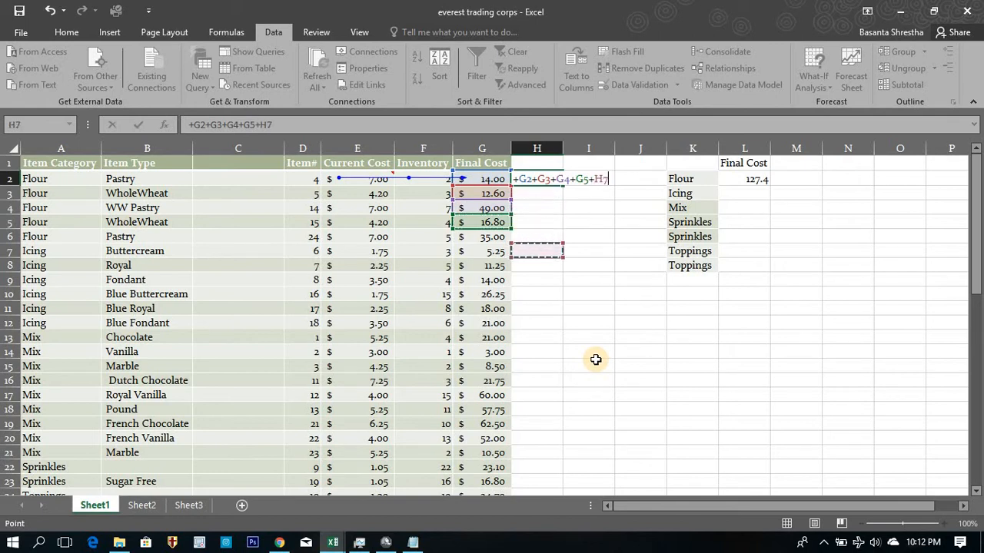
key("Left")
key("Return")
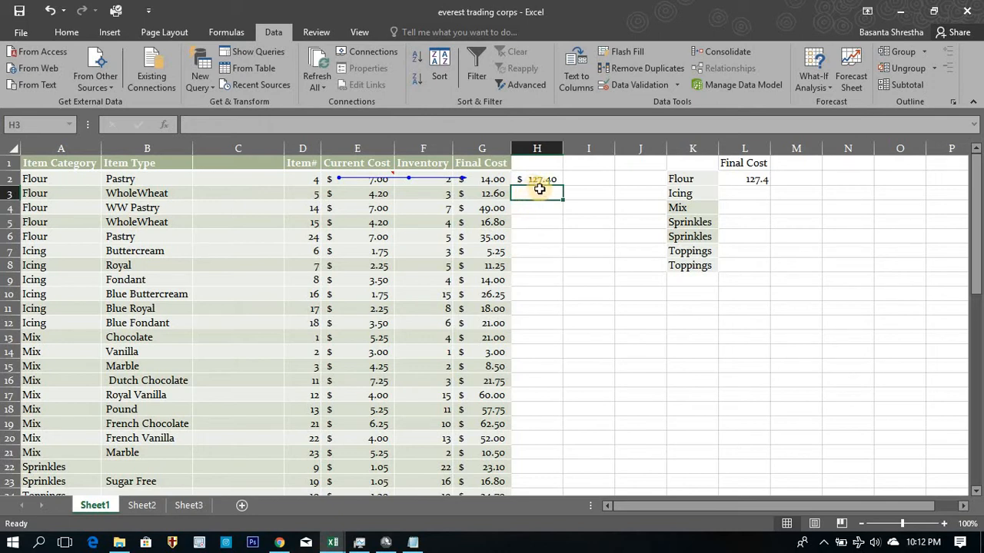
left_click(757, 178)
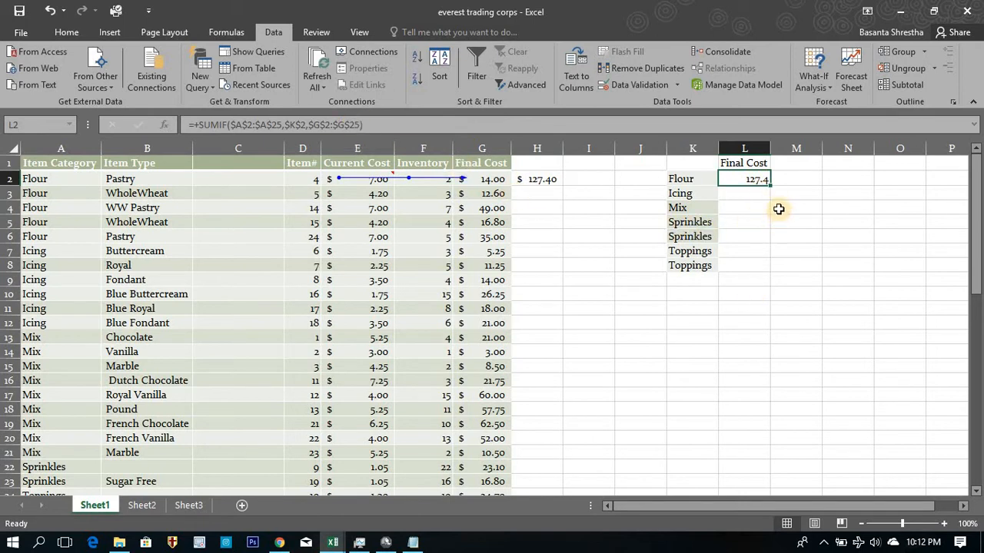
Delete the duplicate Toppings entry in K8 and the duplicate Sprinkles entry in K6 of the category list
left_click(694, 264)
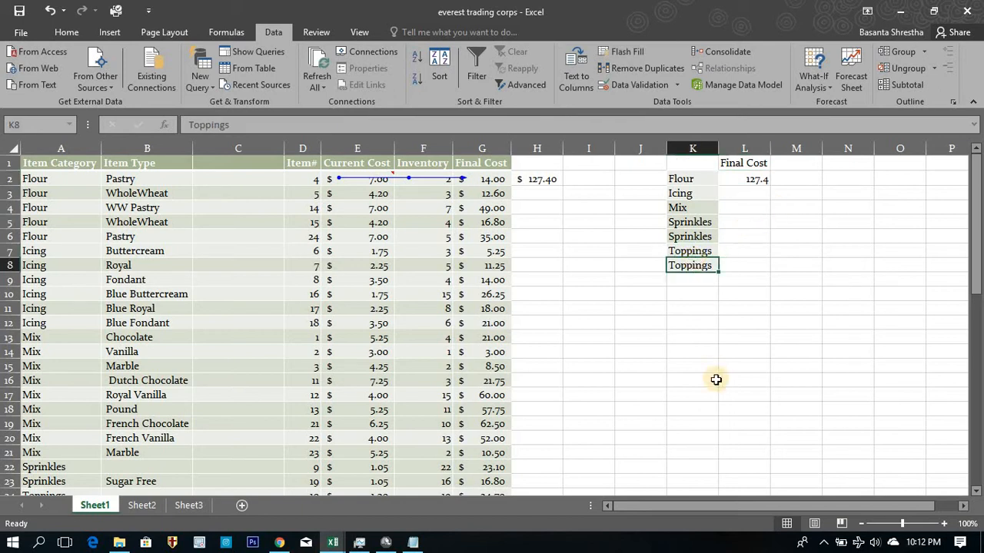
key("Delete")
left_click(706, 236)
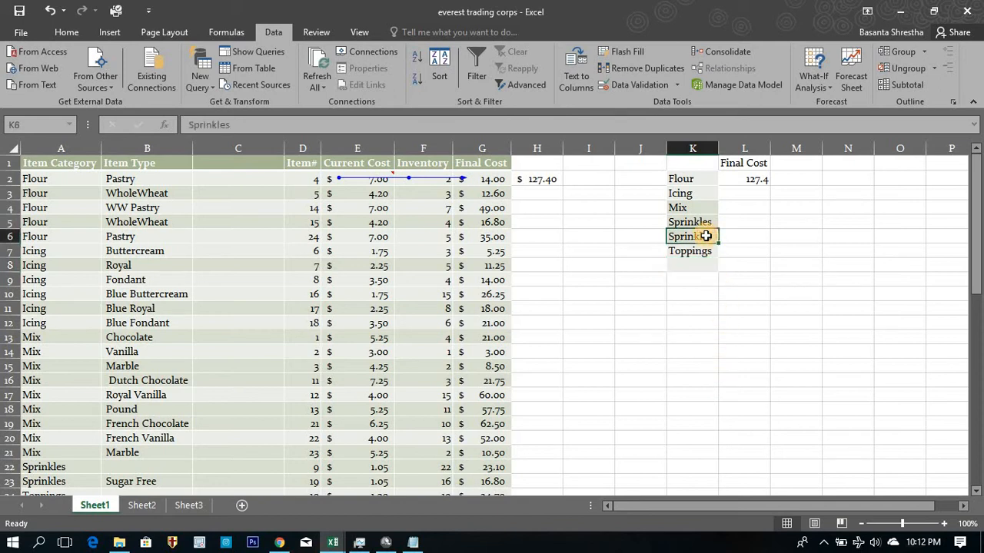
key("Delete")
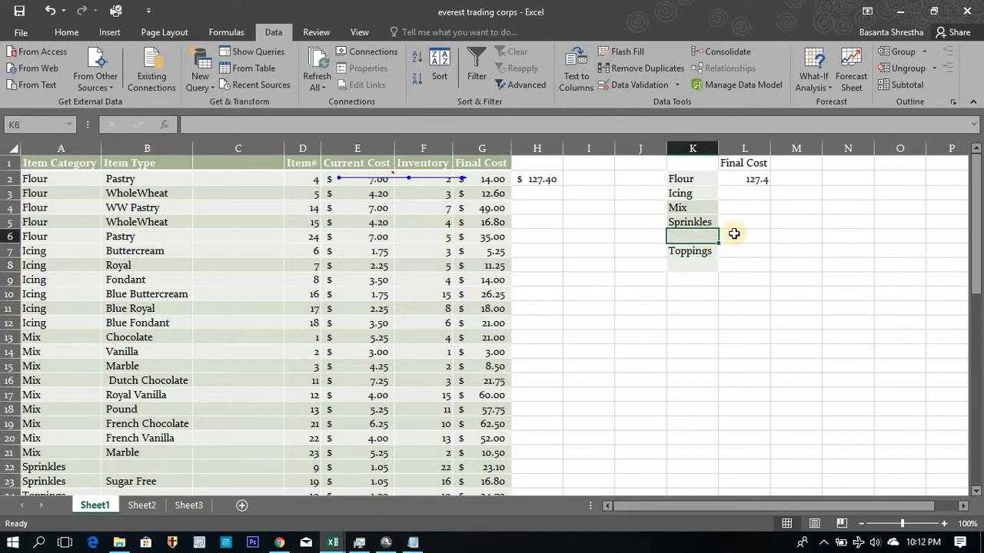
Move the Toppings entry from K7 up to K6, leaving K7 empty
left_click(701, 253)
key("ctrl+x")
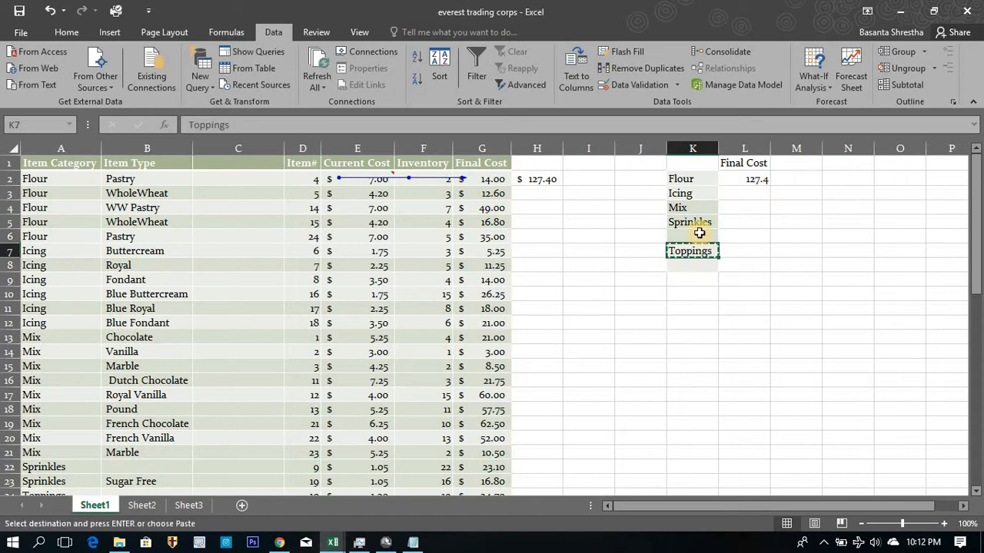
left_click(700, 235)
key("ctrl+v")
left_click(703, 250)
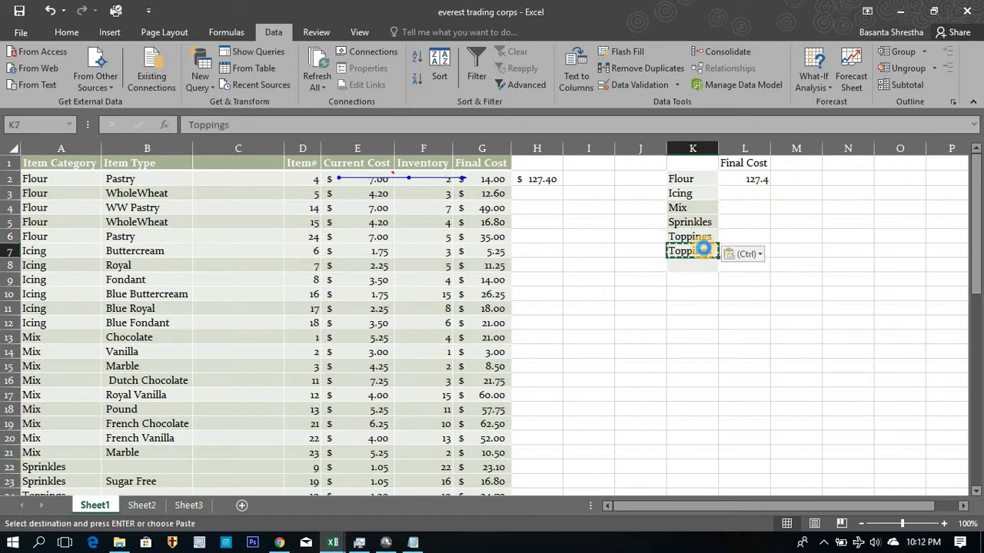
key("Delete")
Copy the SUMIF formula from L2 and paste it into the Final Cost cells for Icing and Mix
left_click(749, 181)
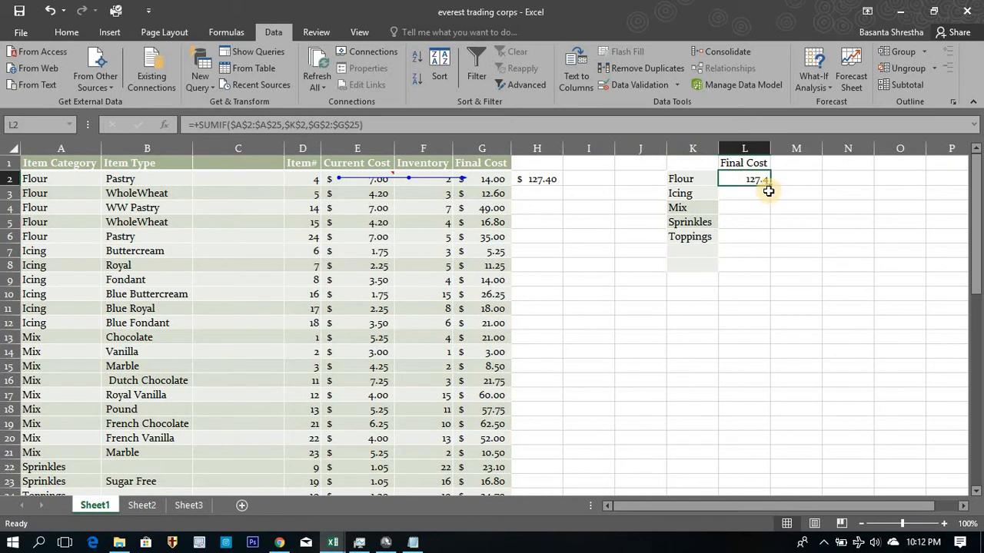
key("ctrl+c")
left_click(769, 193)
key("ctrl+v")
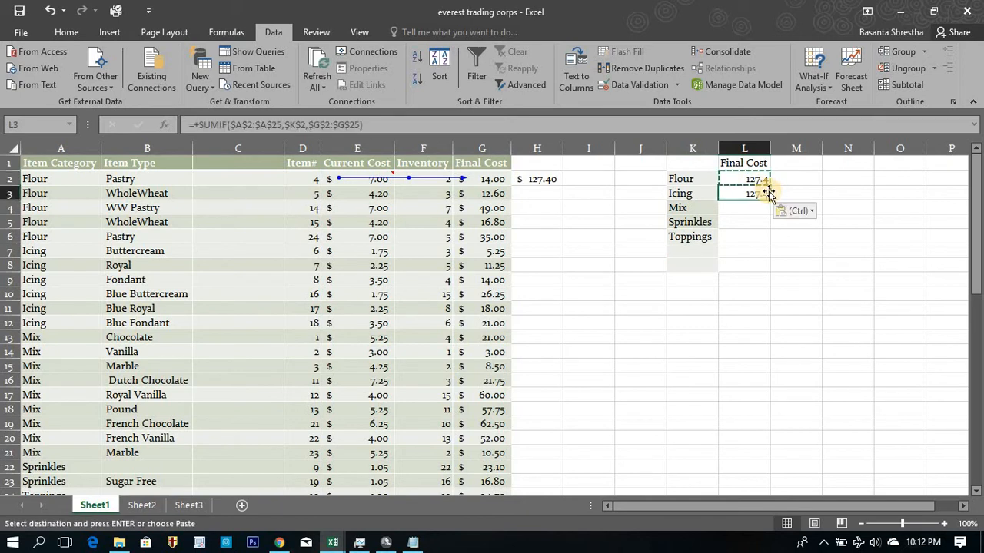
key("Down")
key("ctrl+v")
key("ctrl+Down")
key("ctrl+v")
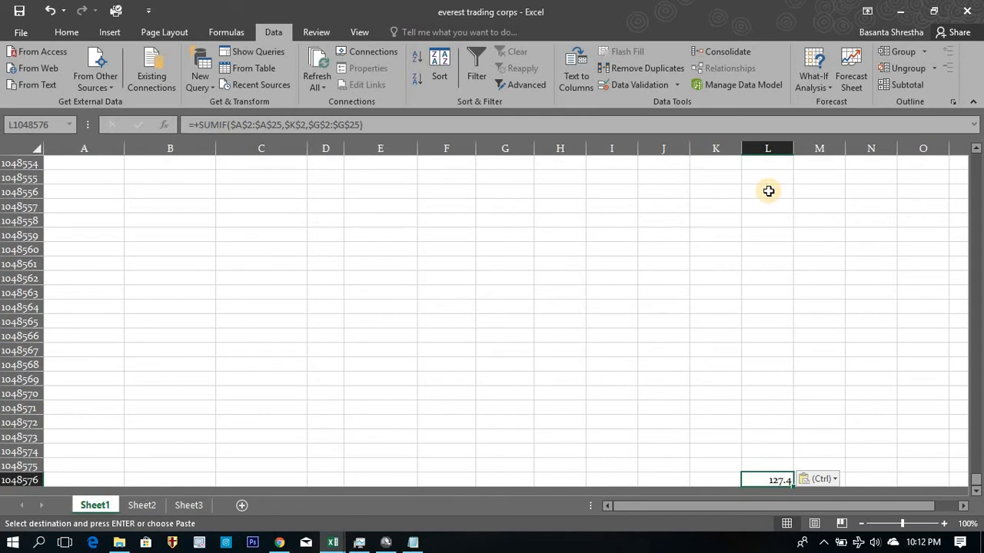
Clear the pasted SUMIF formulas from L3:L4
key("ctrl+Up")
key("Up")
key("Up")
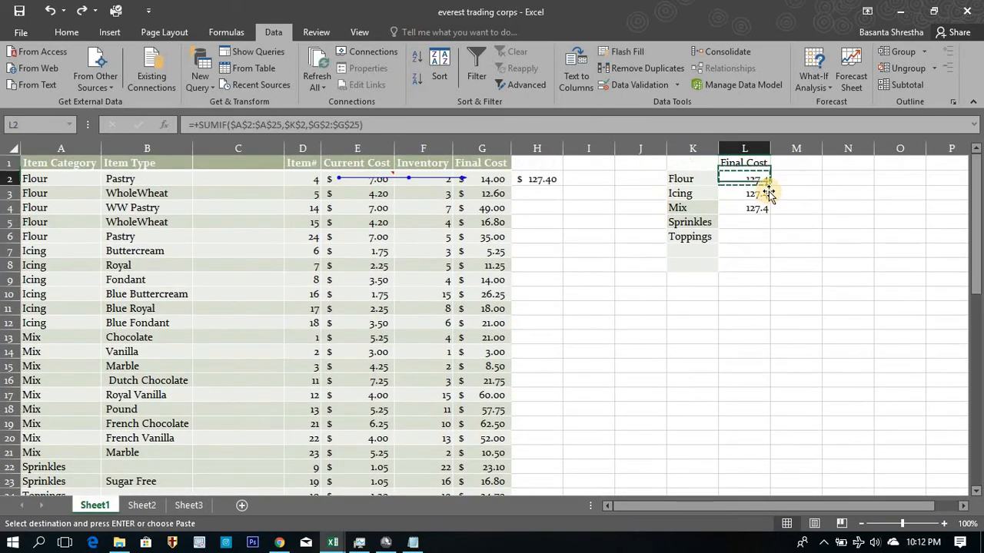
key("Down")
key("shift+Down")
key("Delete")
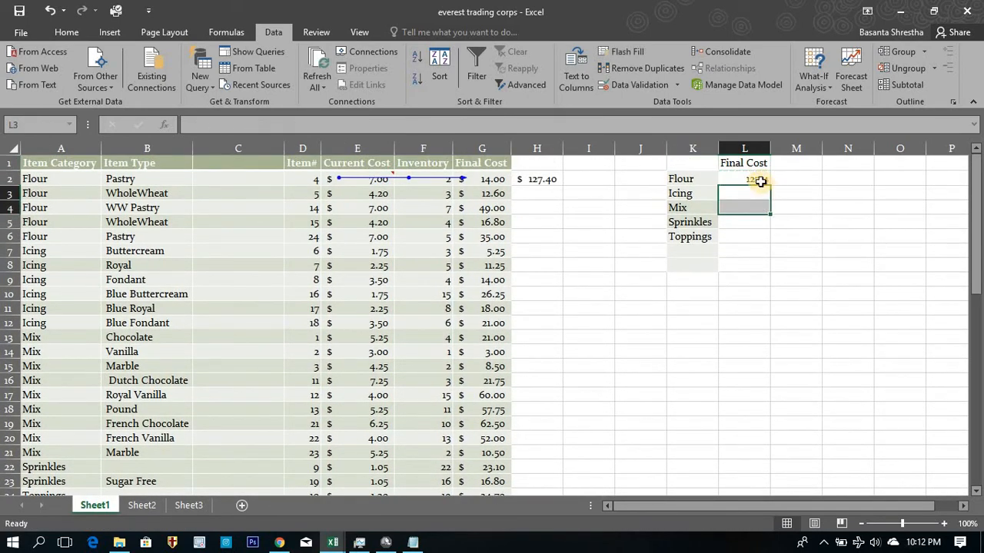
Fill the L2 SUMIF formula down to L6 and check the formula in the Icing row
left_click(758, 178)
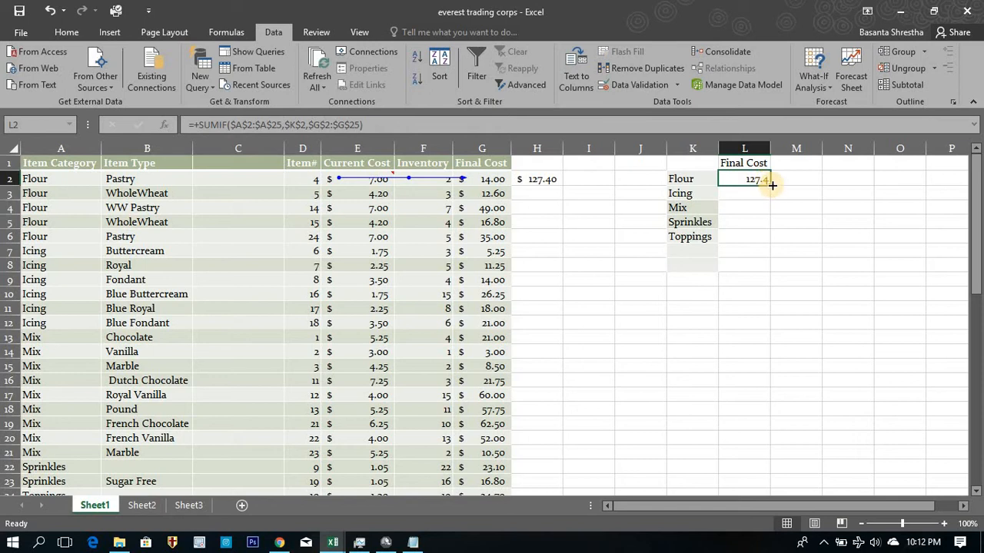
double_click(771, 185)
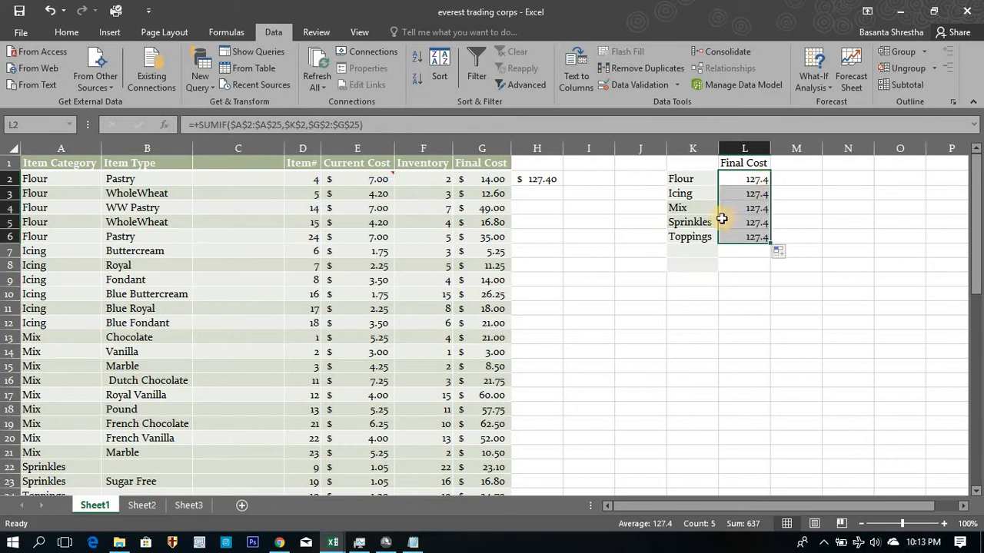
left_click(700, 180)
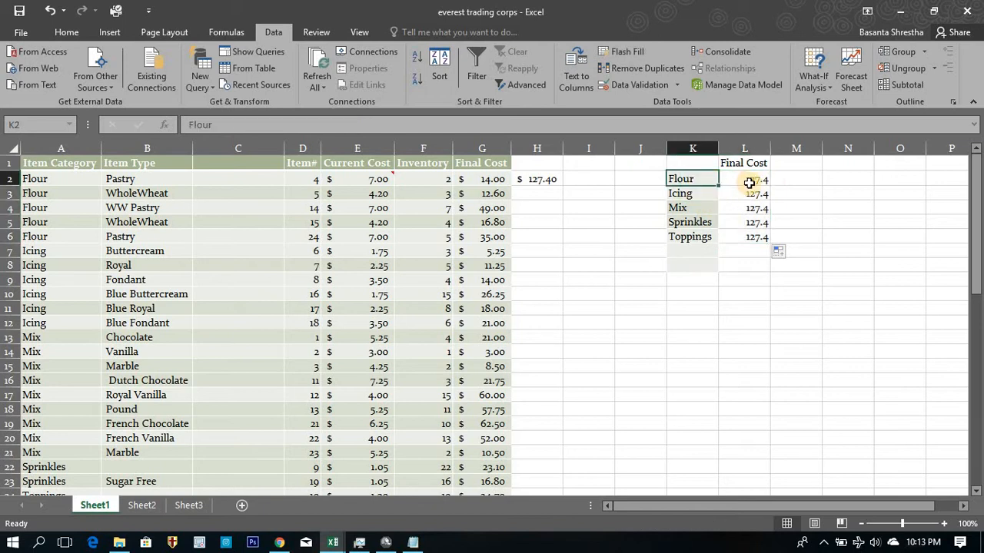
left_click(708, 193)
left_click(749, 196)
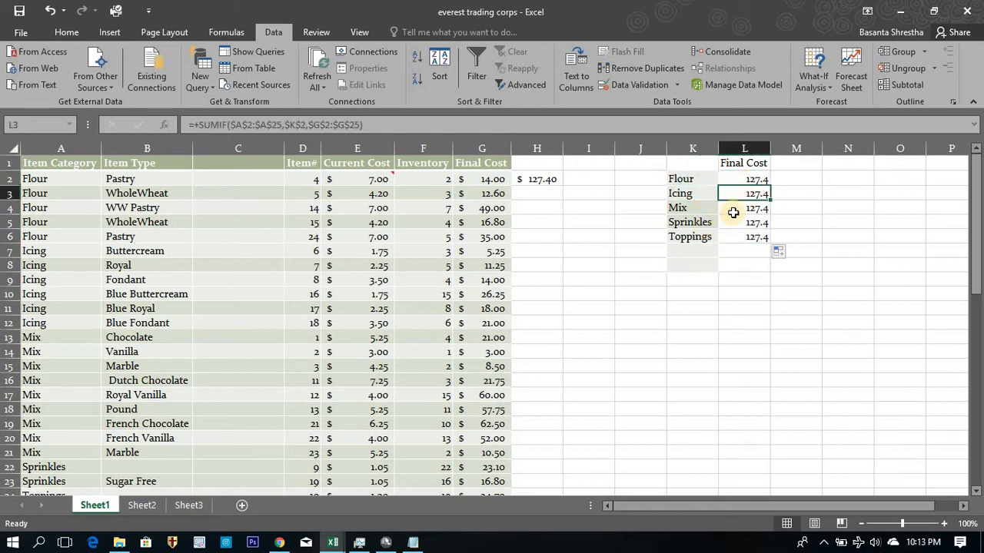
Trace the precedents of the SUMIF formulas in L2 and L3
left_click(746, 180)
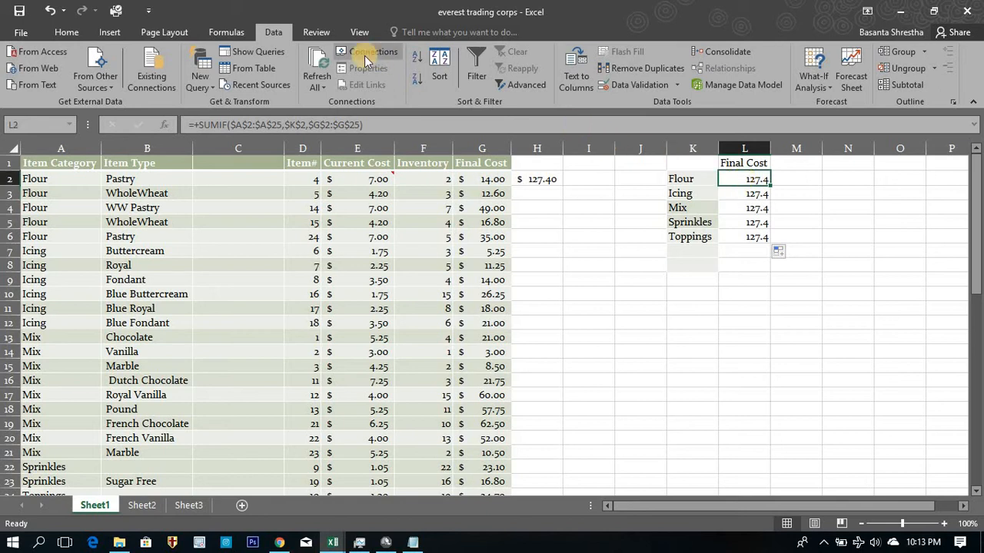
left_click(229, 33)
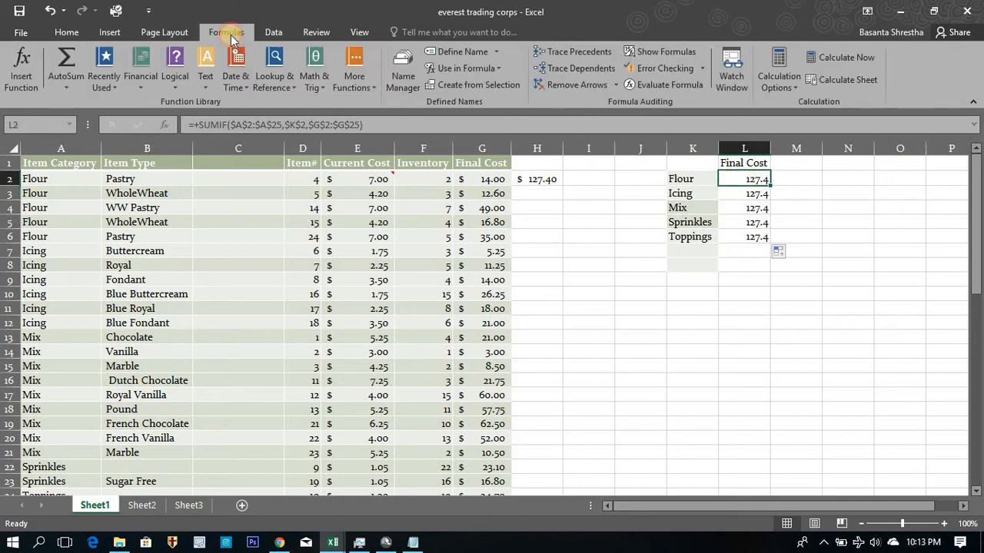
left_click(573, 51)
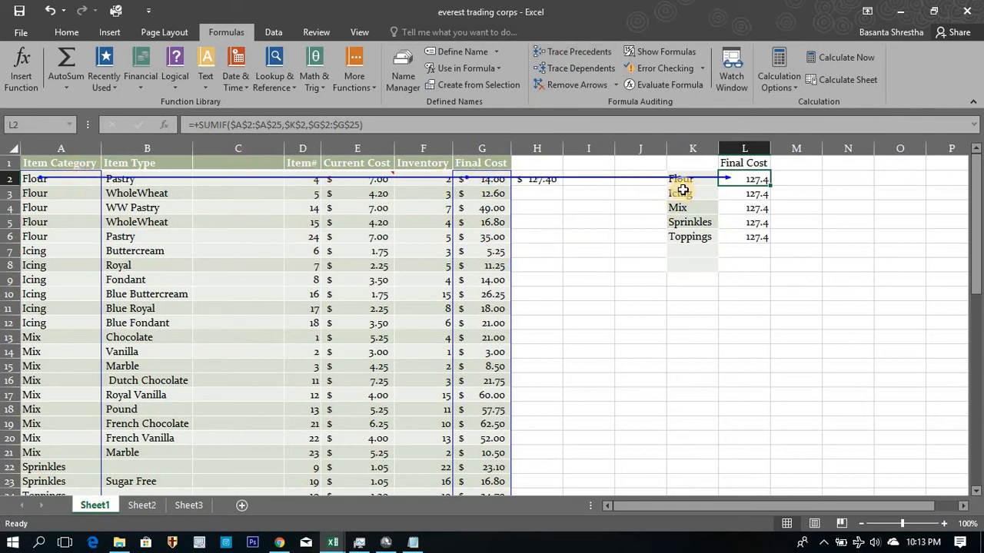
left_click(736, 193)
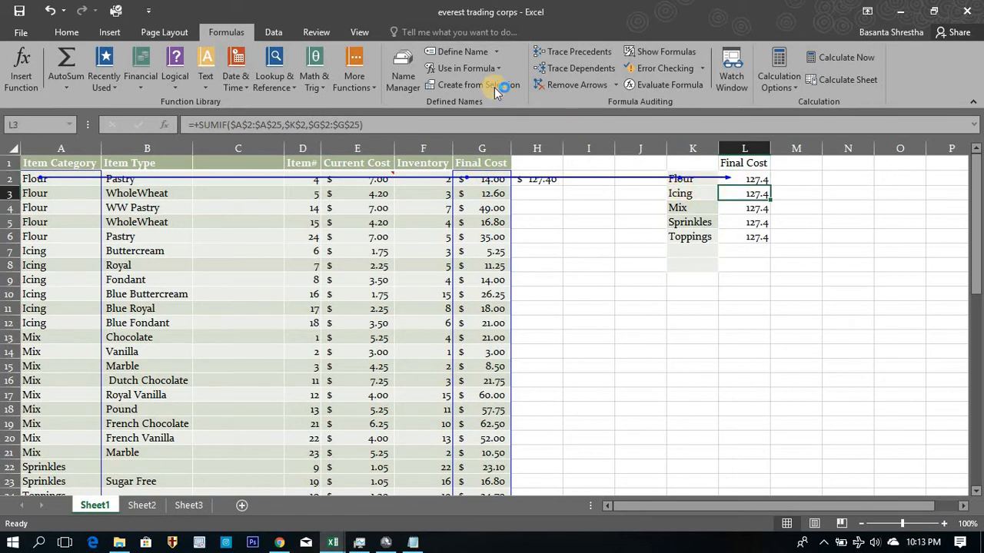
left_click(577, 52)
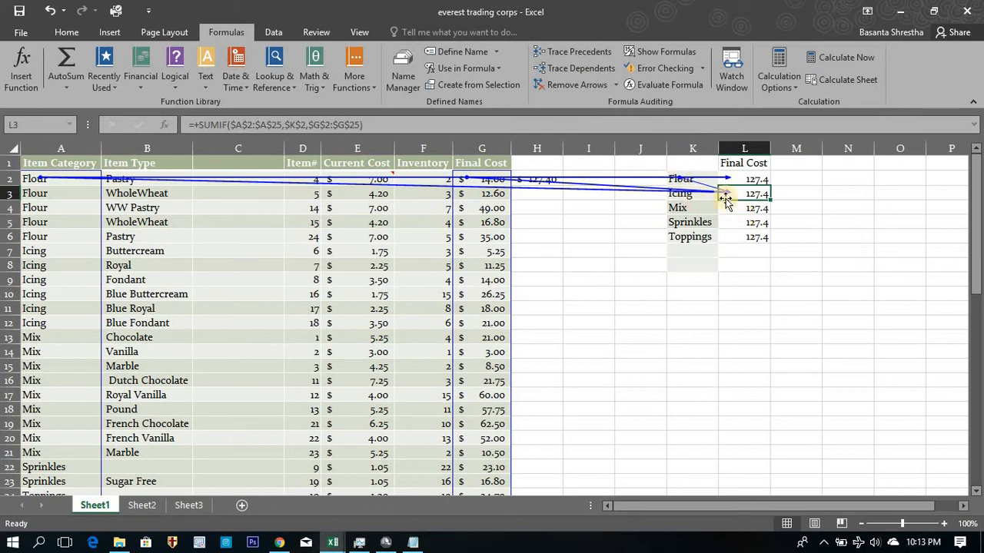
Change the criterion in the L3 SUMIF formula to the relative reference K2
left_click(747, 200)
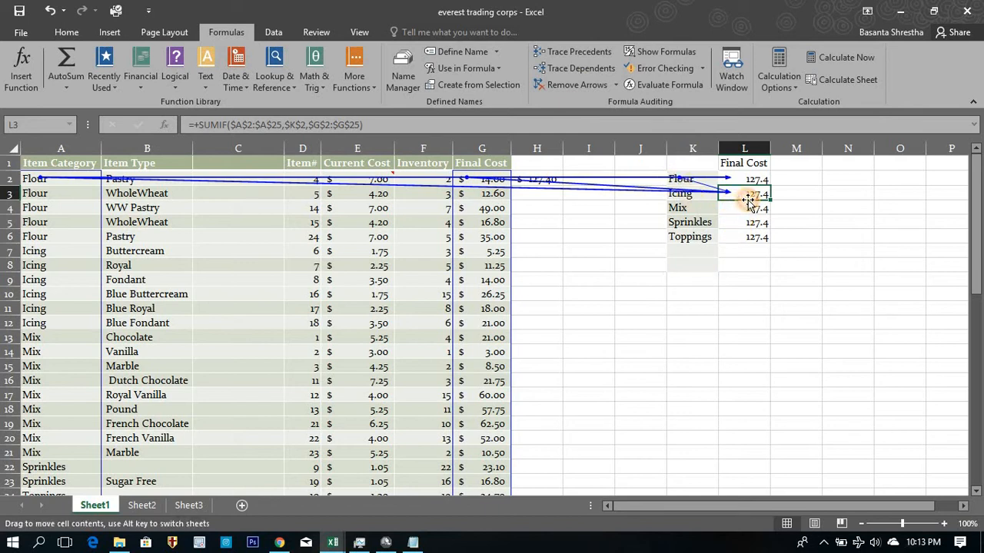
left_click(289, 126)
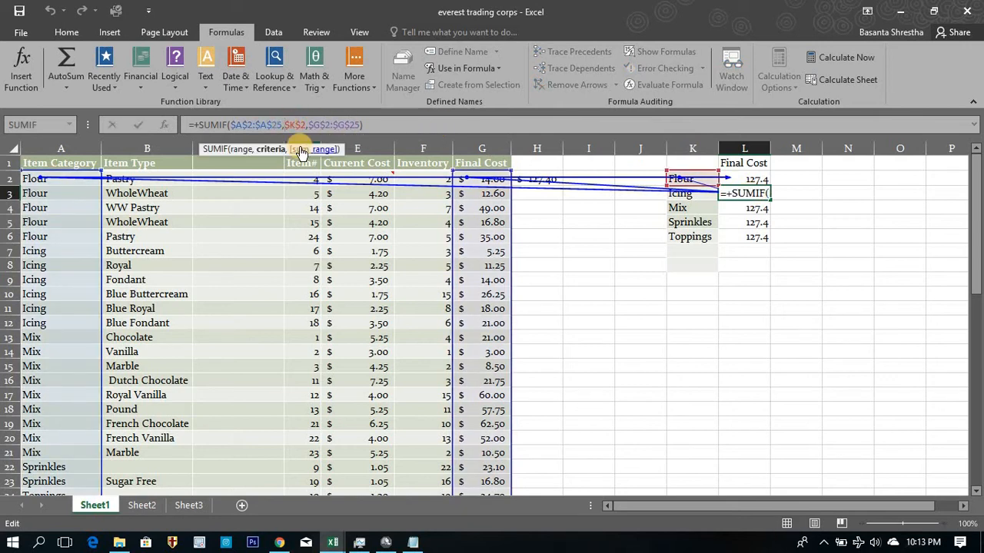
key("Delete")
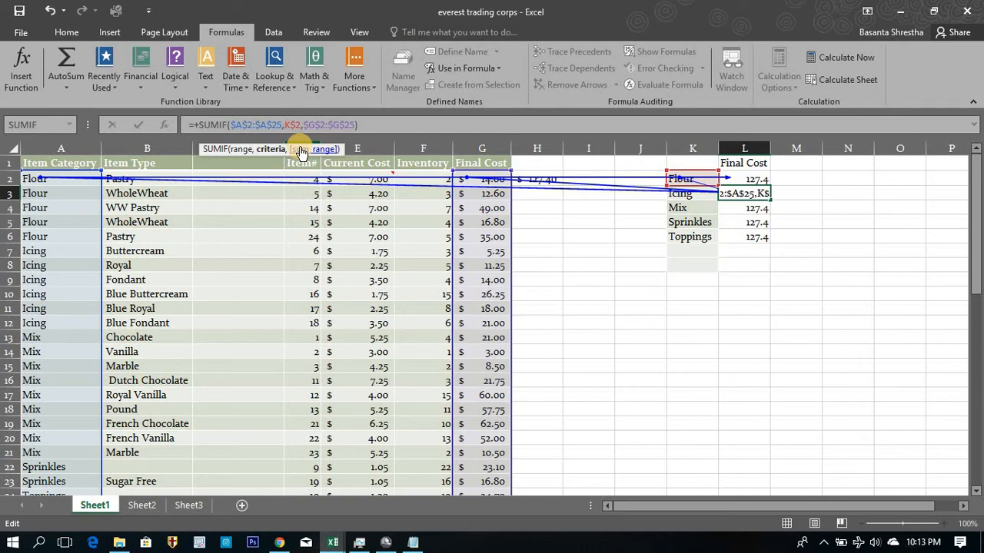
key("Delete")
key("ctrl+z")
key("ctrl+y")
key("ctrl+z")
type("$")
key("F4")
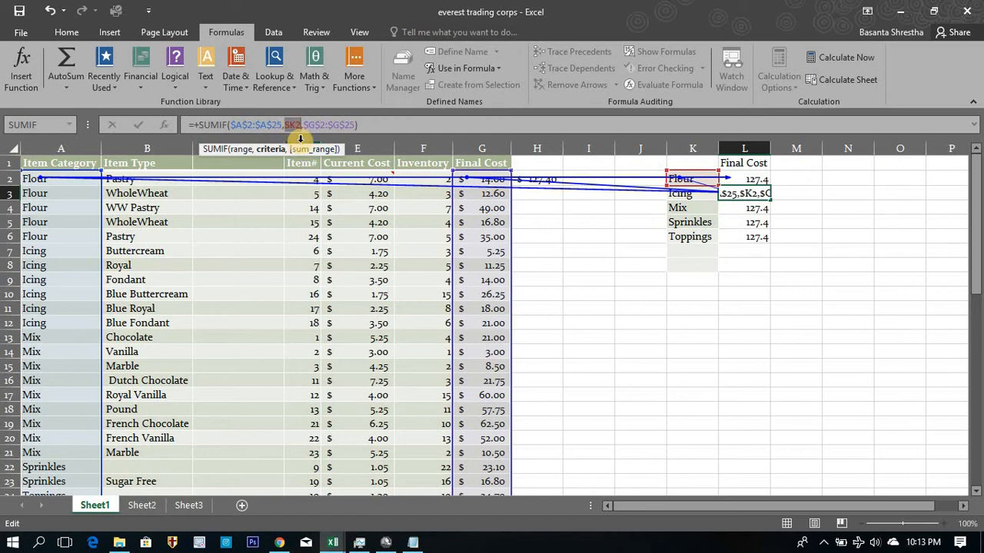
key("F4")
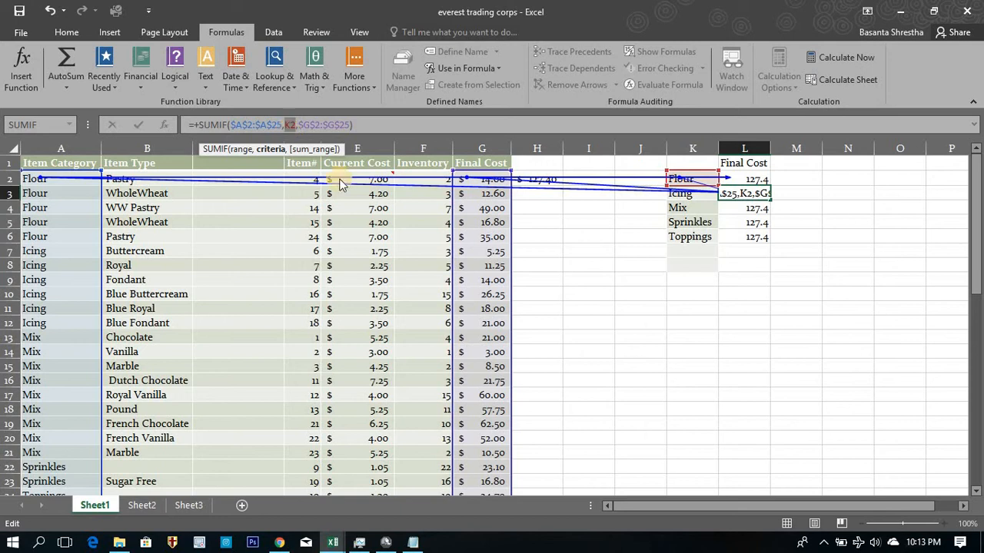
key("Return")
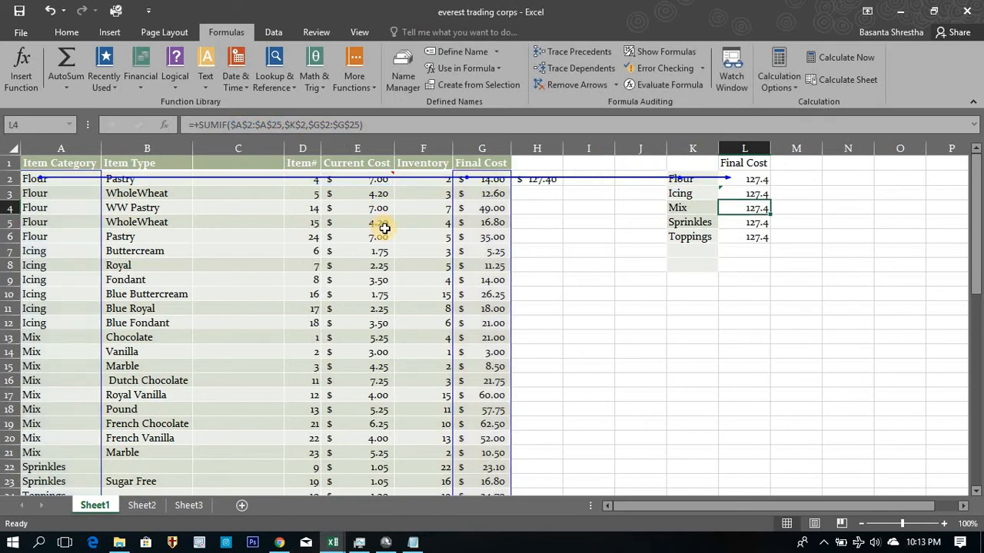
Review the error-checking options for the L3 formula and dismiss them without choosing one
left_click(746, 194)
left_click(702, 195)
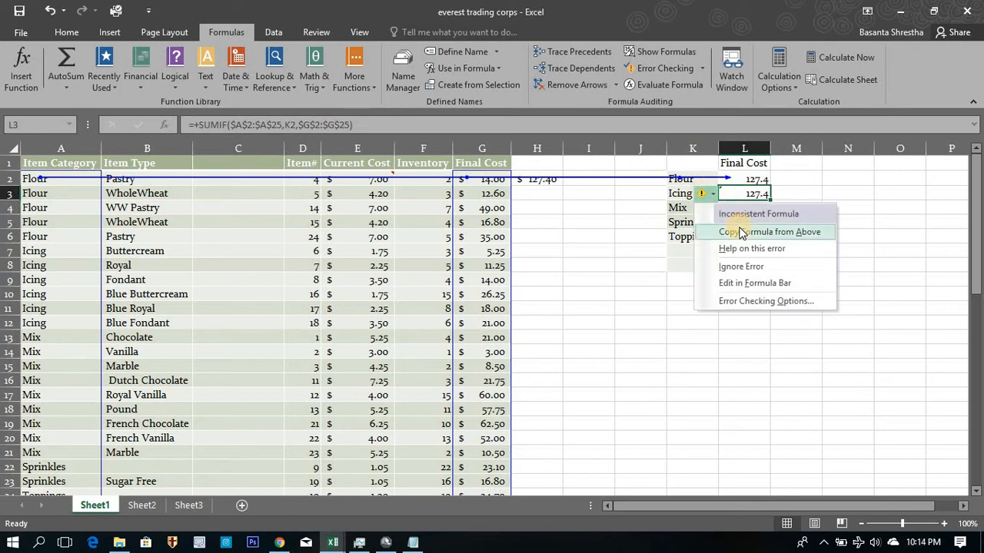
left_click(862, 276)
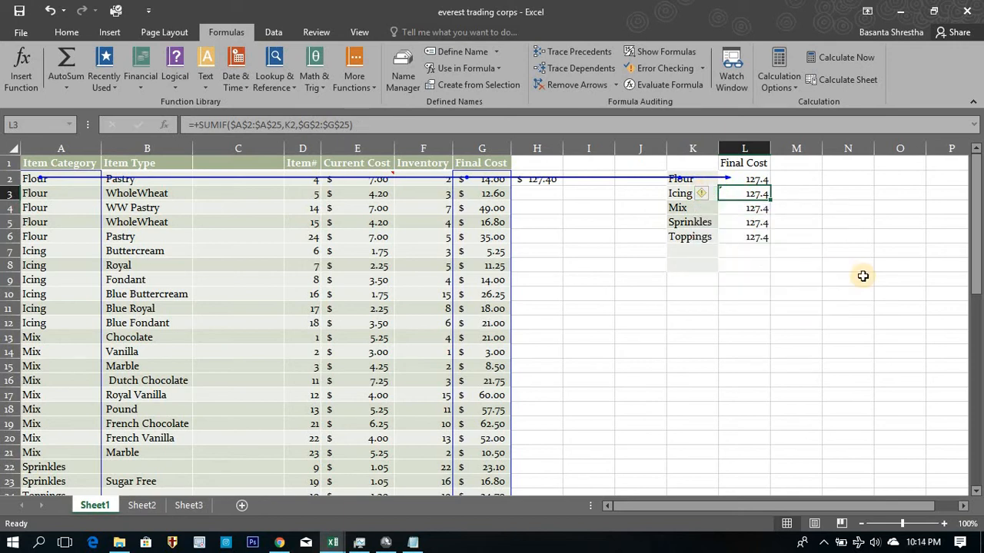
Clear the SUMIF formulas from L3:L6
key("shift+Down")
key("shift+Down")
key("shift+Down")
key("Delete")
key("Up")
key("Down")
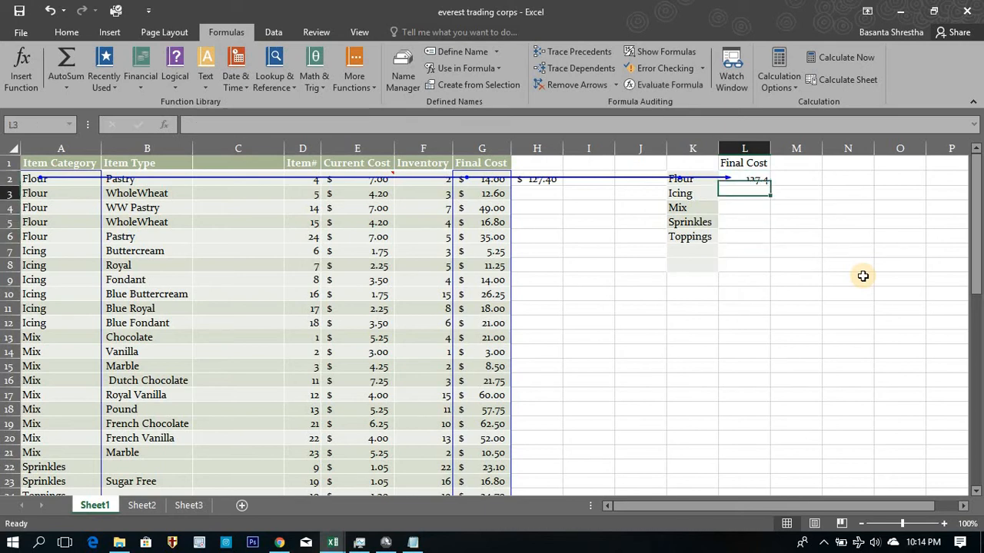
type("=suk")
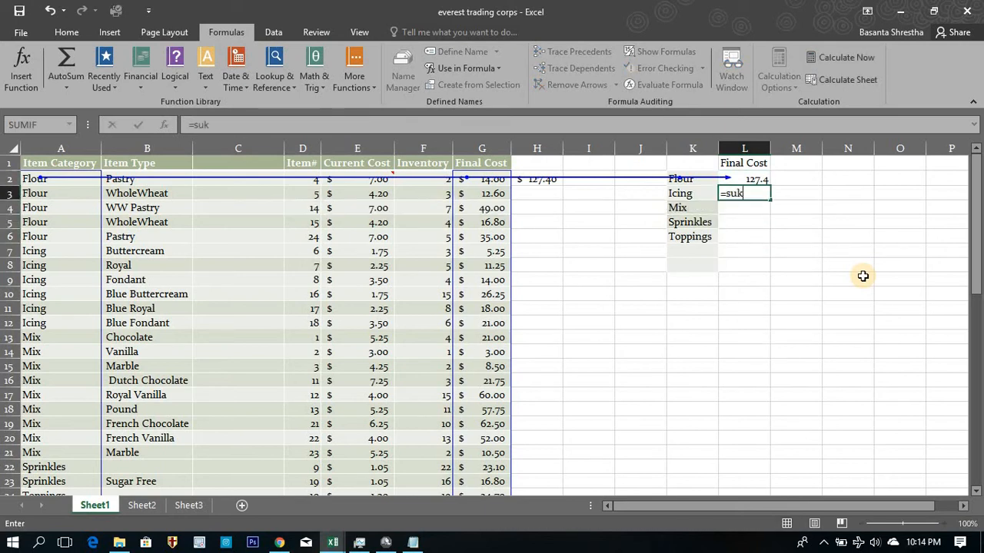
type("m")
key("BackSpace")
key("BackSpace")
type("mif")
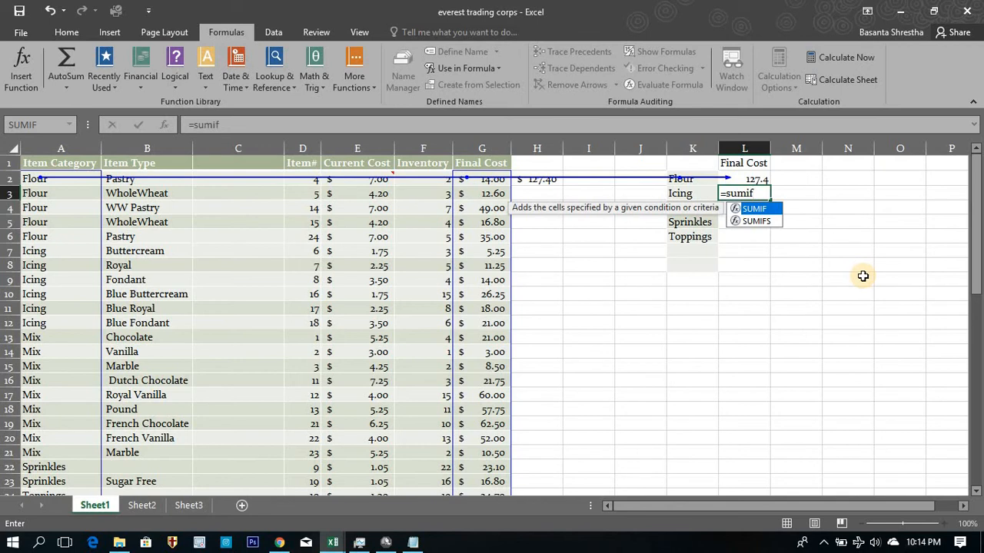
type("(")
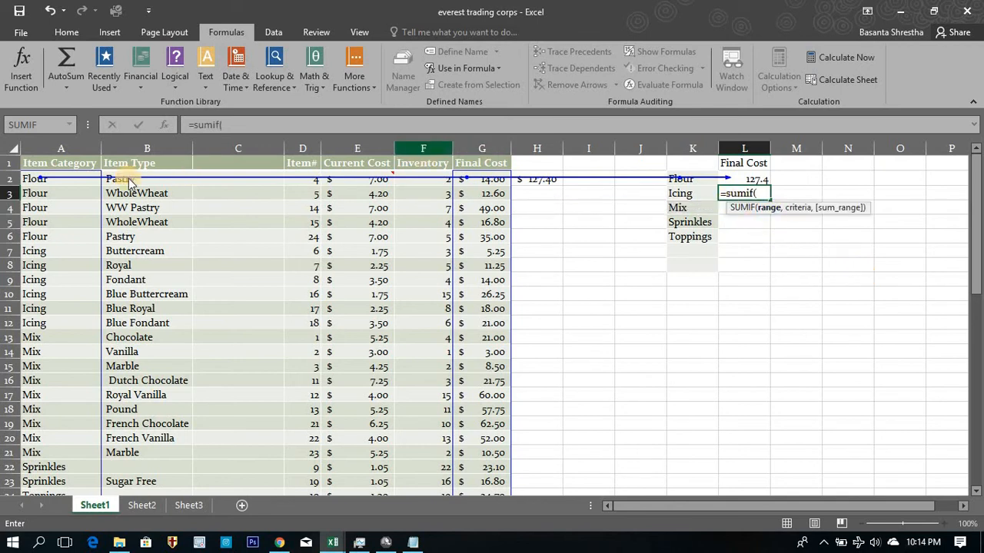
key("Return")
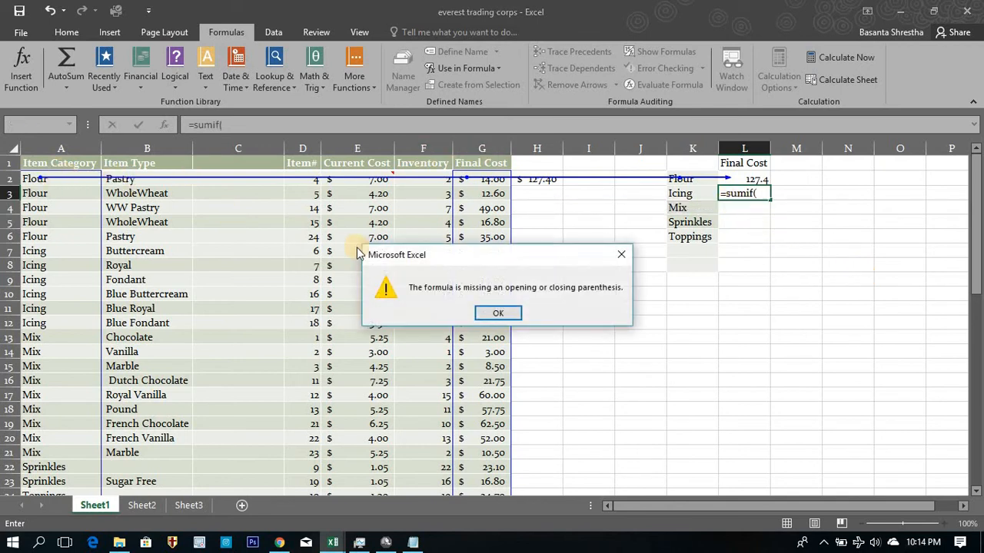
left_click(485, 312)
left_click(484, 309)
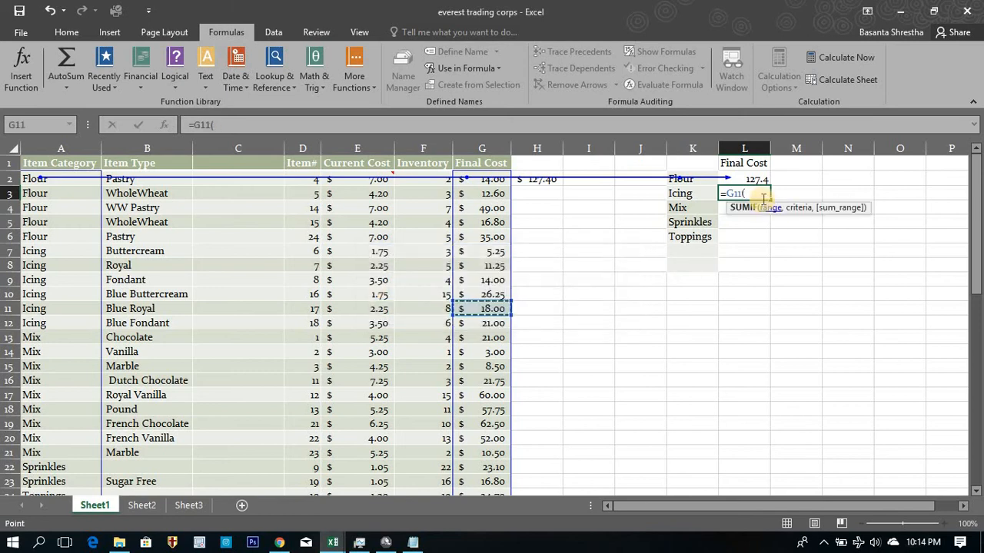
key("BackSpace")
key("BackSpace")
key("BackSpace")
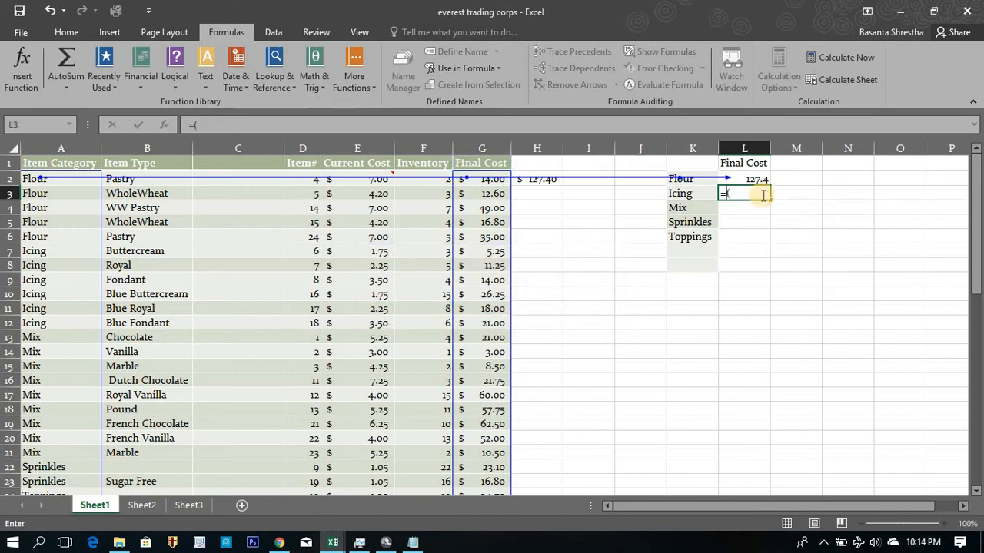
type("sumif")
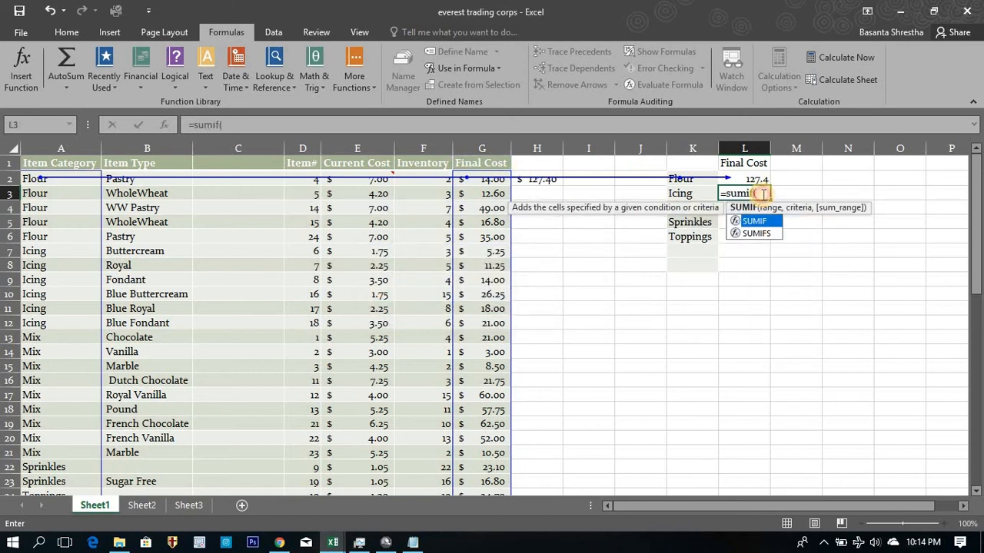
left_click(763, 194)
left_click(83, 176)
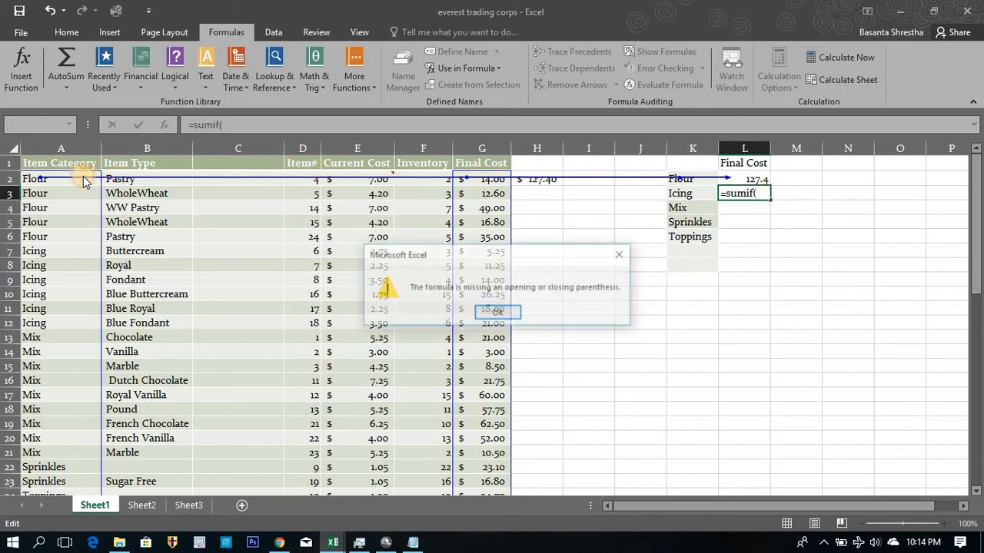
left_click(498, 313)
key("Escape")
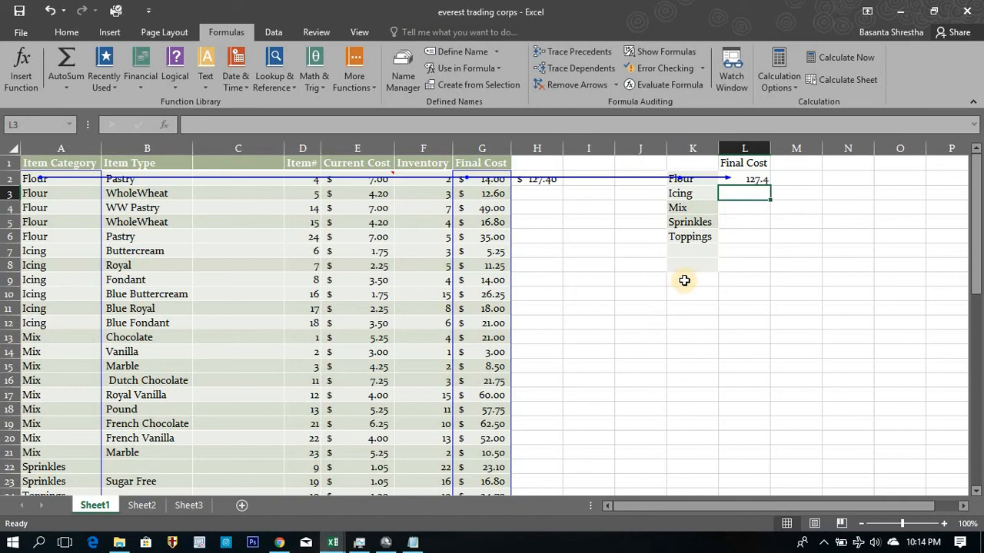
Start a SUMIF formula in L3 with the item categories $A$2:$A$25 as the absolute criteria range
type("=s")
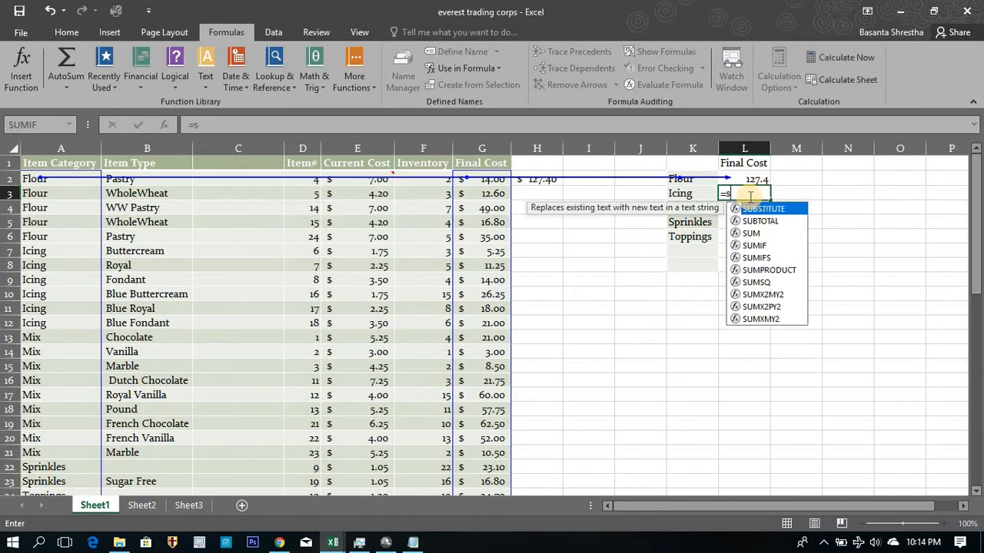
type("umif(")
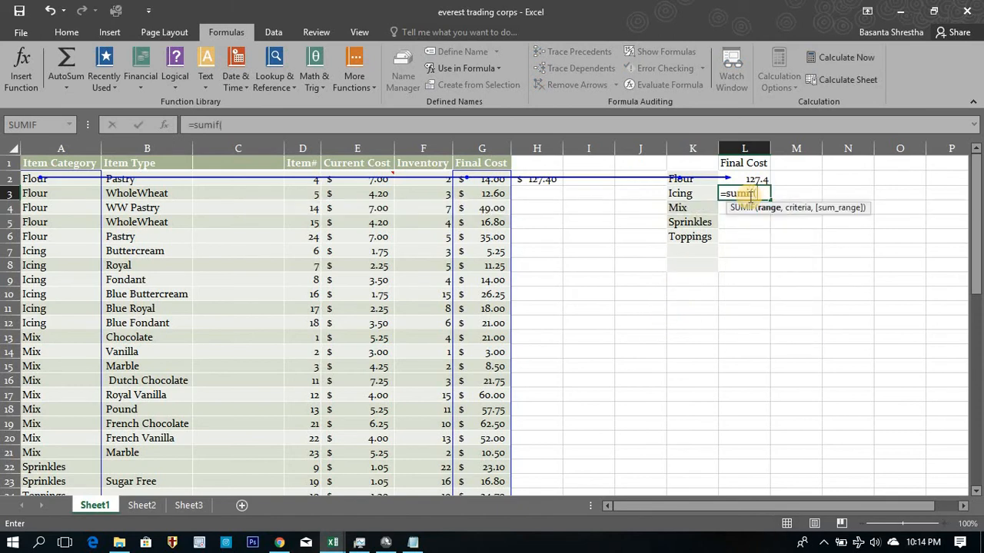
left_click(82, 181)
key("ctrl+shift+Down")
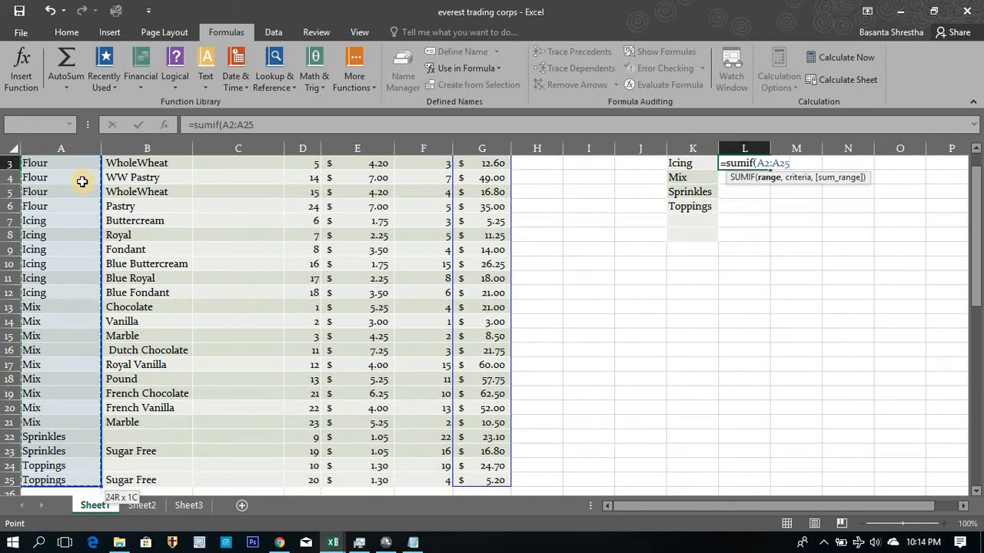
key("F4")
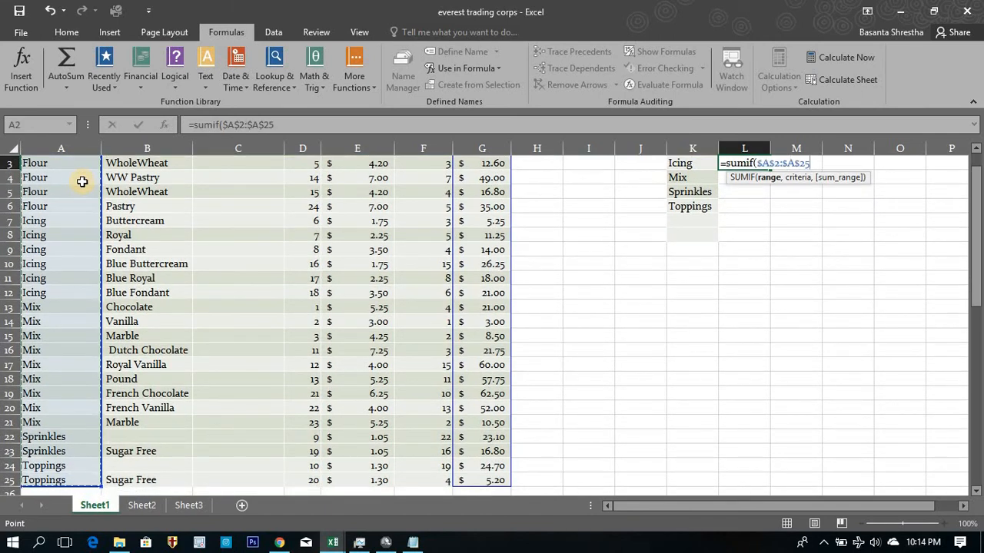
type(",")
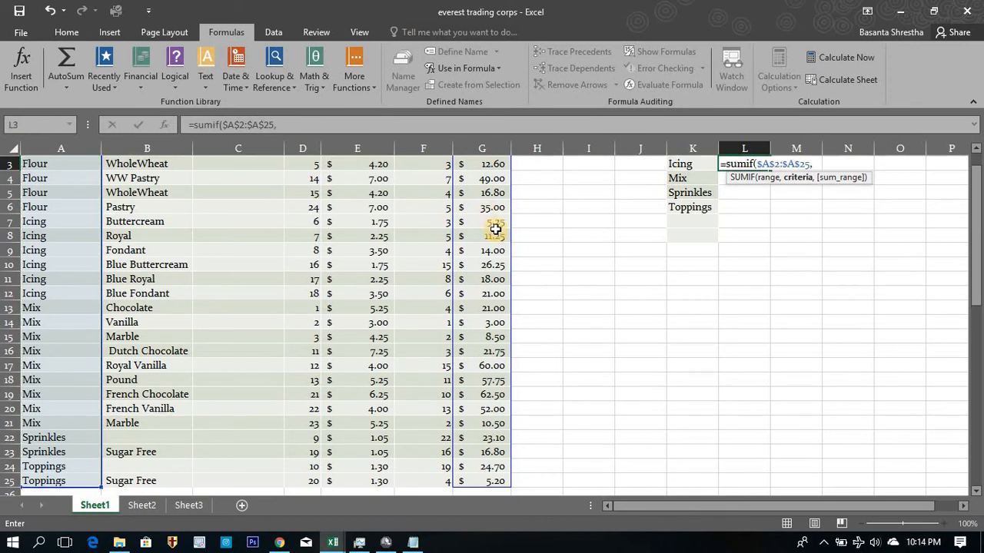
Add the relative reference K3 as the criterion of the L3 SUMIF formula, rejecting any automatic formula correction
scroll(494, 228, "up", 1)
left_click(694, 198)
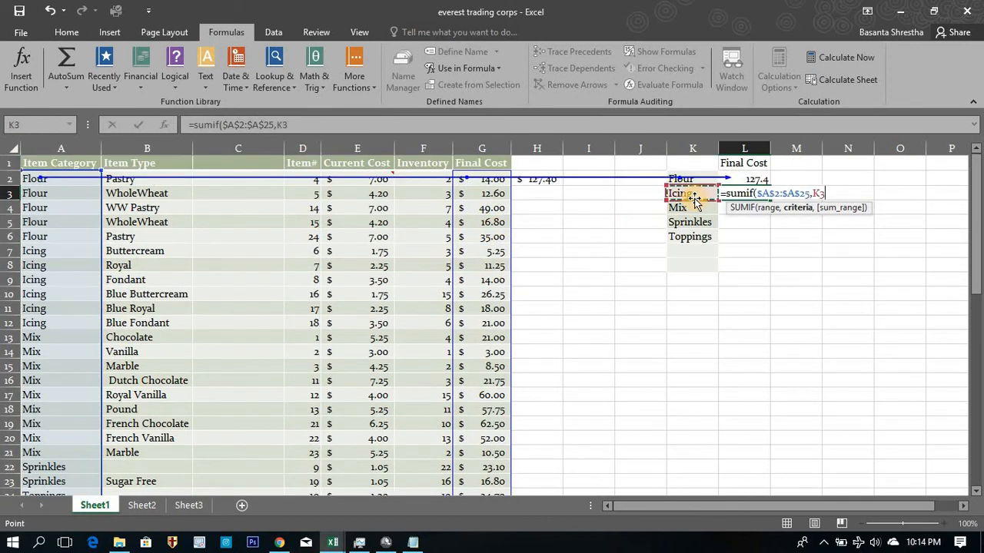
type(",")
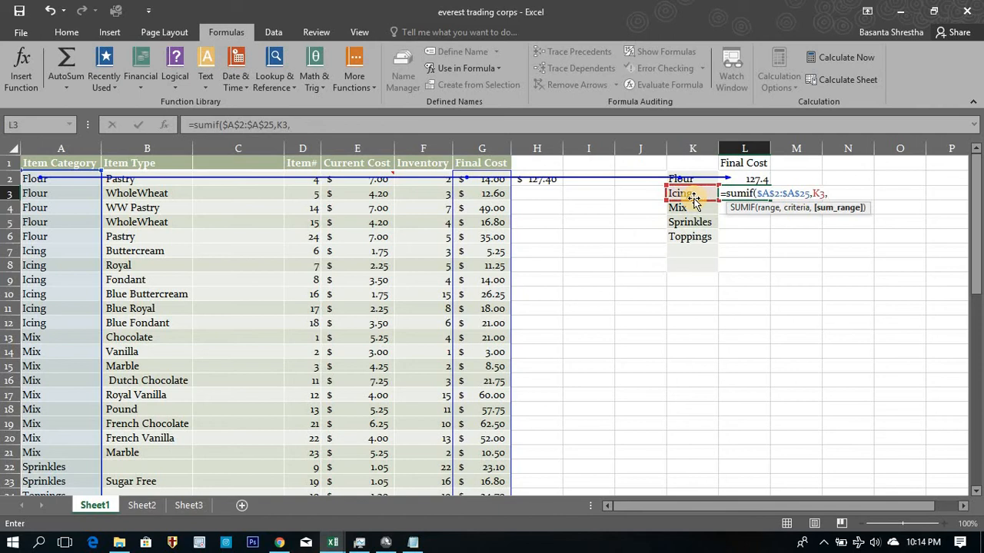
key("Return")
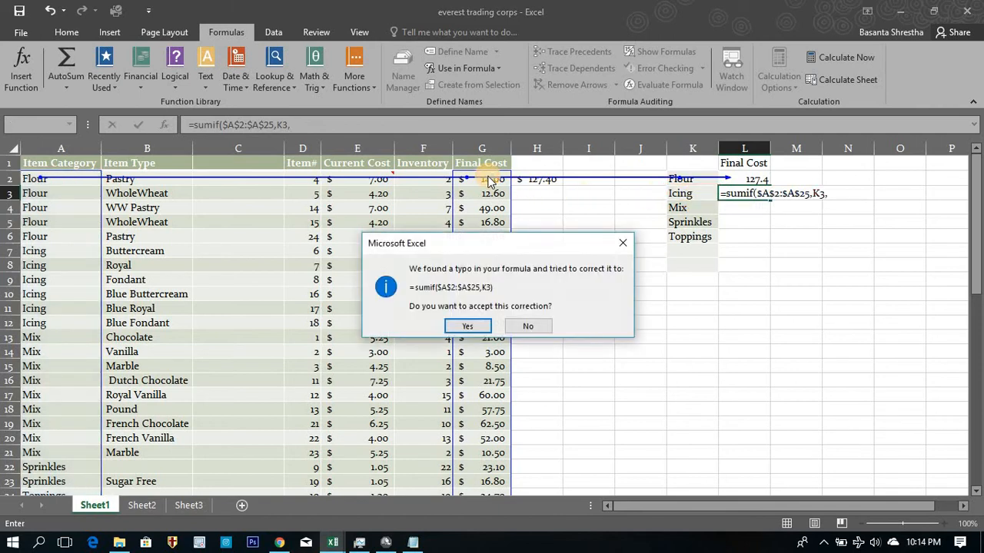
left_click(527, 327)
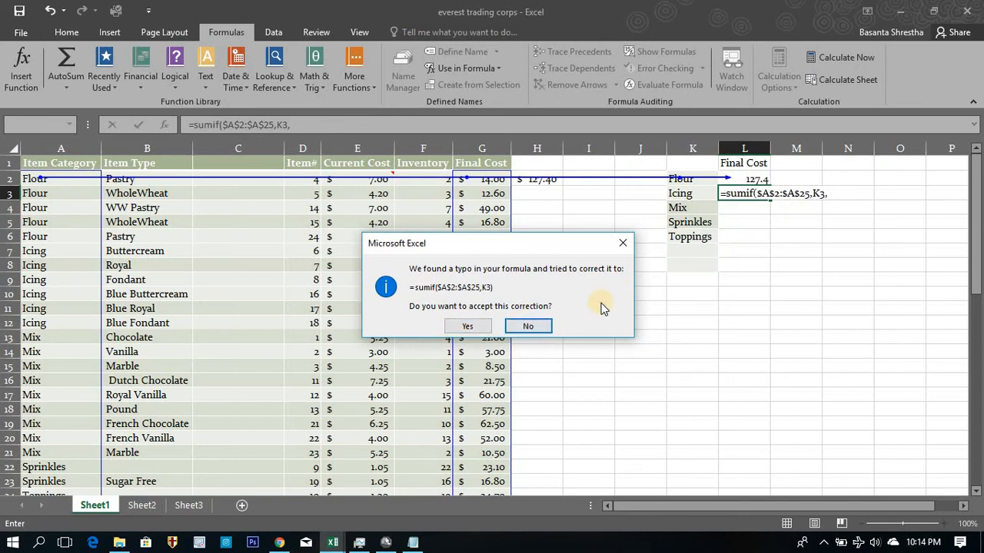
left_click(546, 324)
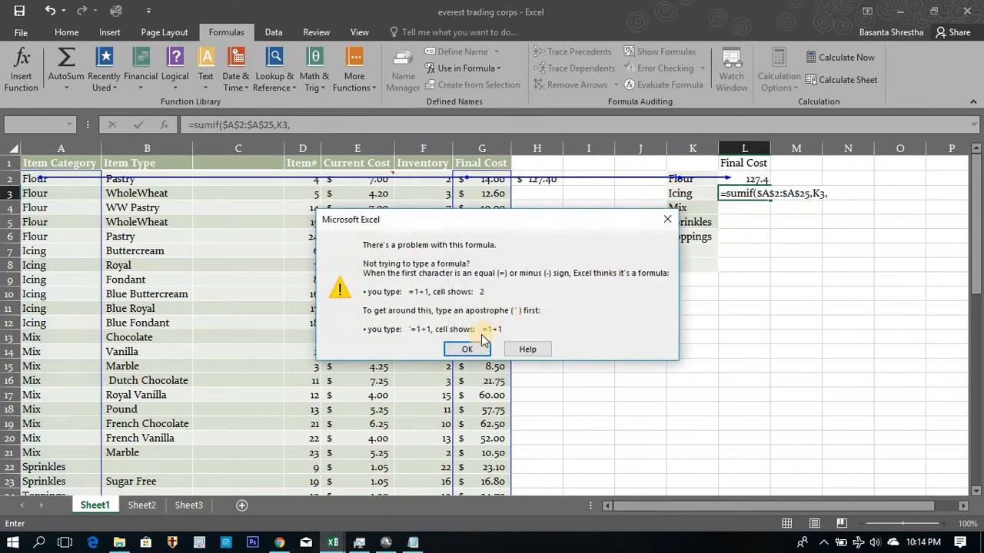
left_click(471, 349)
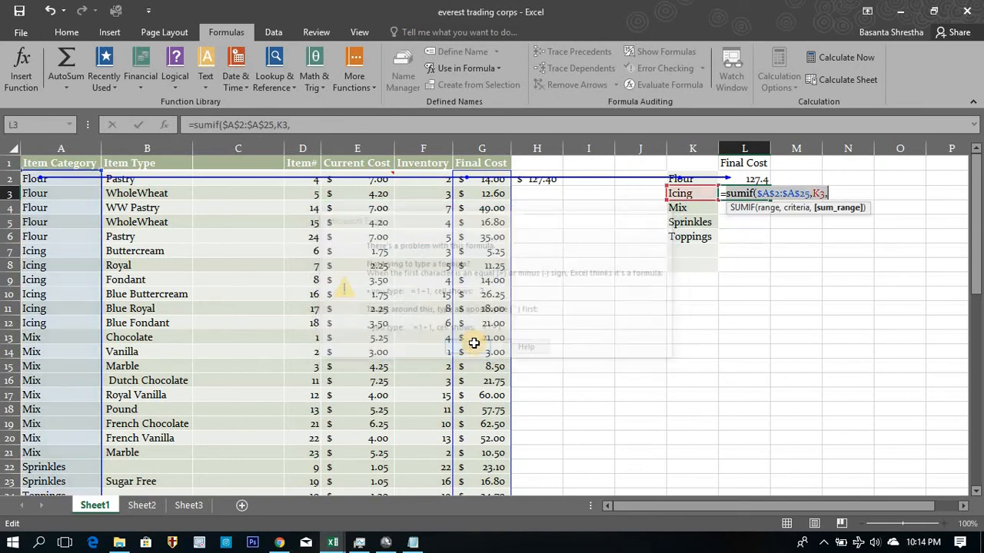
left_click(842, 194)
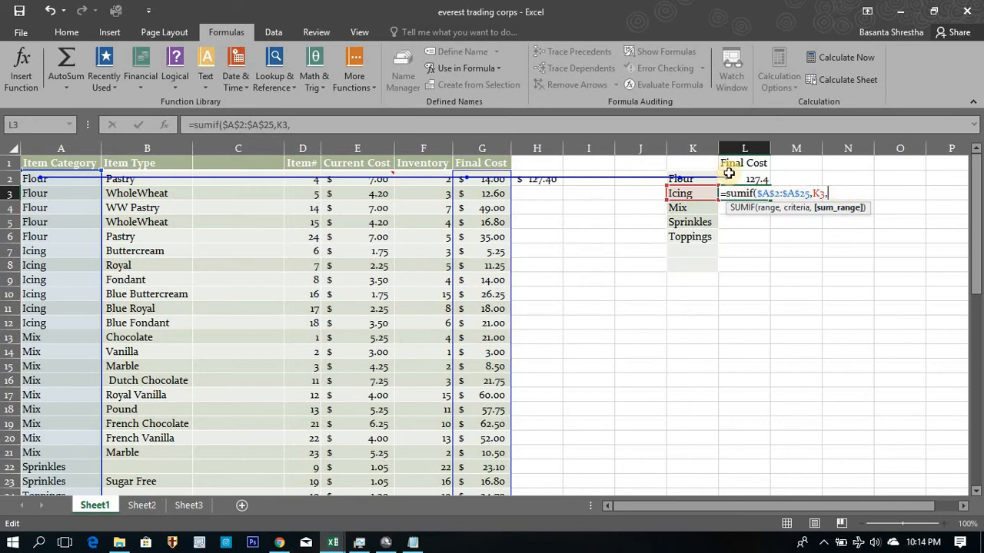
Complete the L3 SUMIF formula with the Final Cost cells $G$2:$G$25 as the absolute sum range
left_click(488, 182)
key("ctrl+shift+Down")
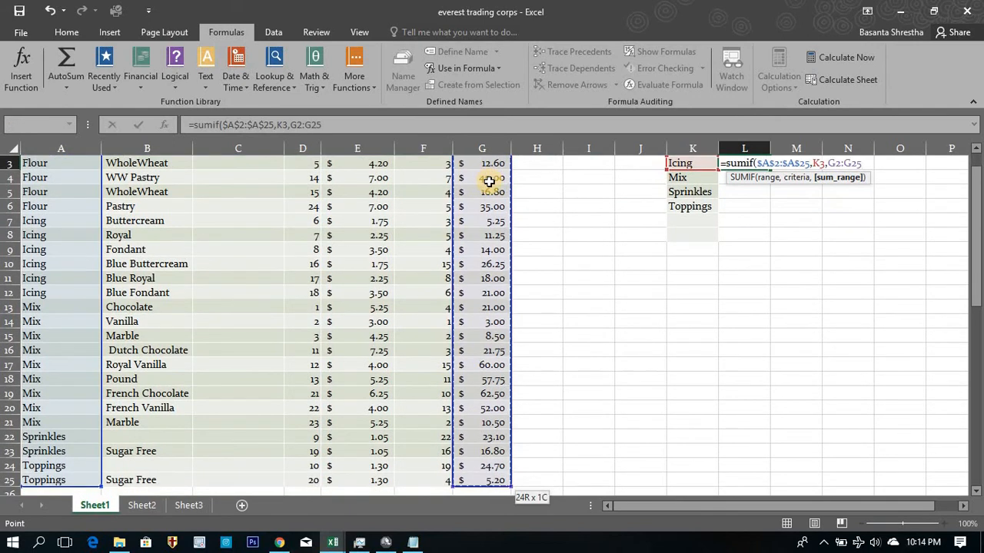
key("F4")
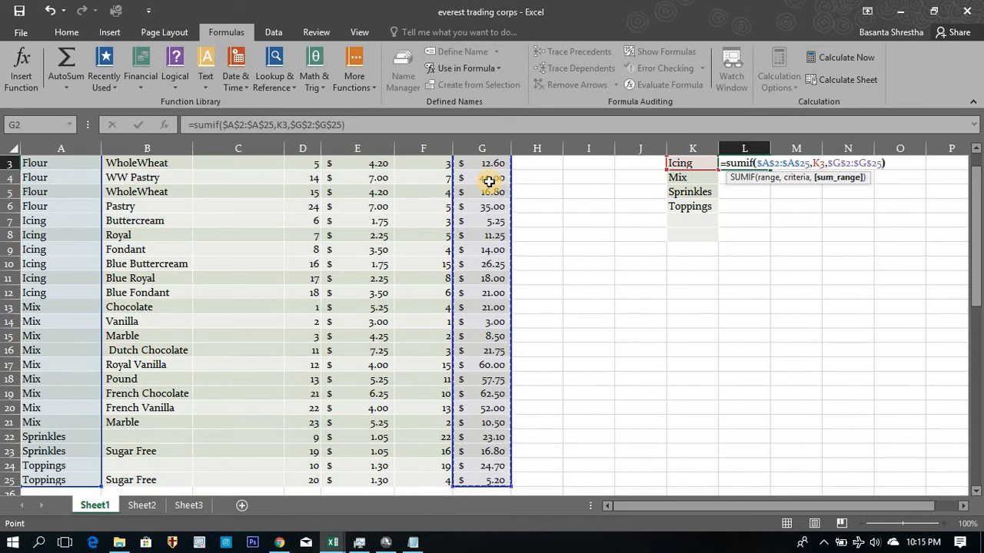
key("Return")
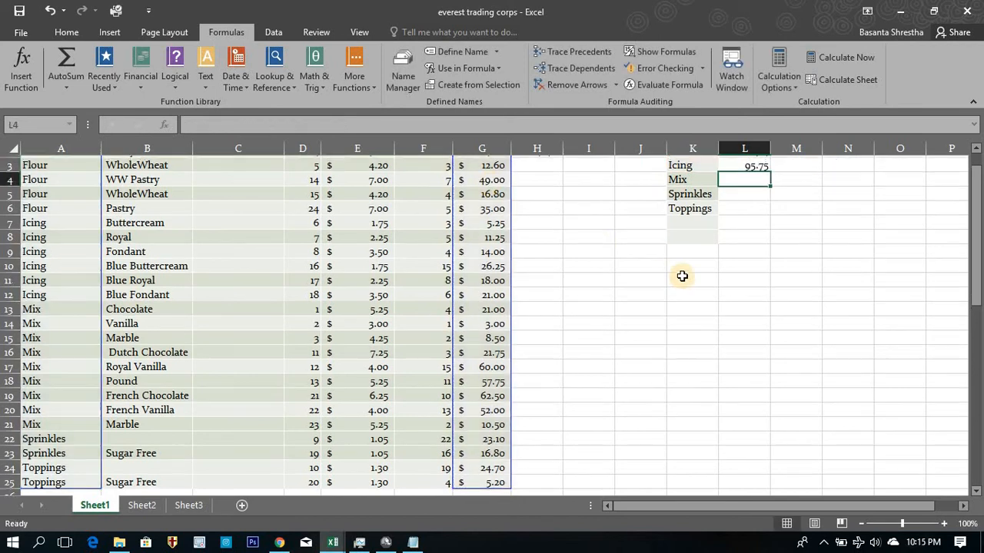
Fill the L3 SUMIF formula down through L6 to total the Mix, Sprinkles and Toppings categories
scroll(683, 274, "up", 1)
left_click(748, 195)
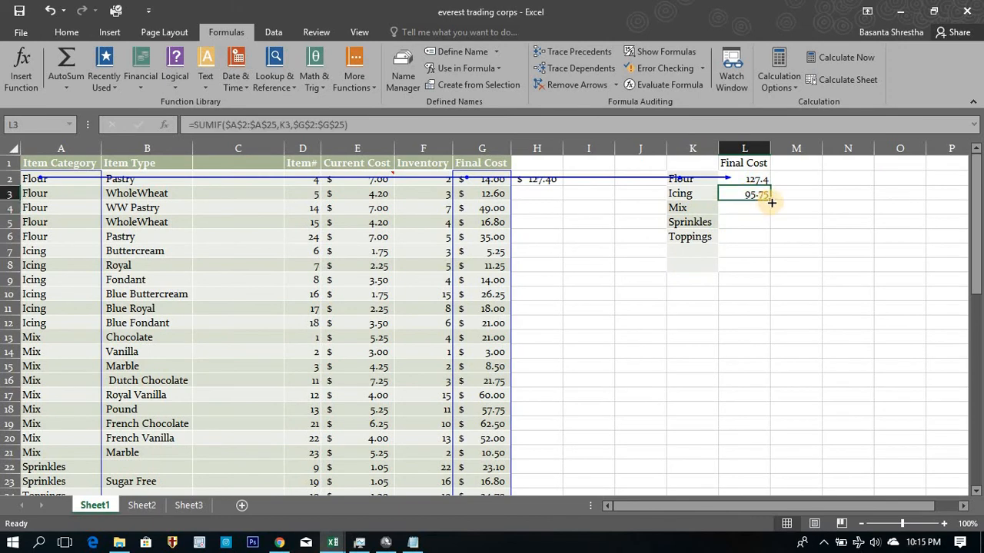
left_click_drag(768, 202, 768, 236)
left_click(687, 222)
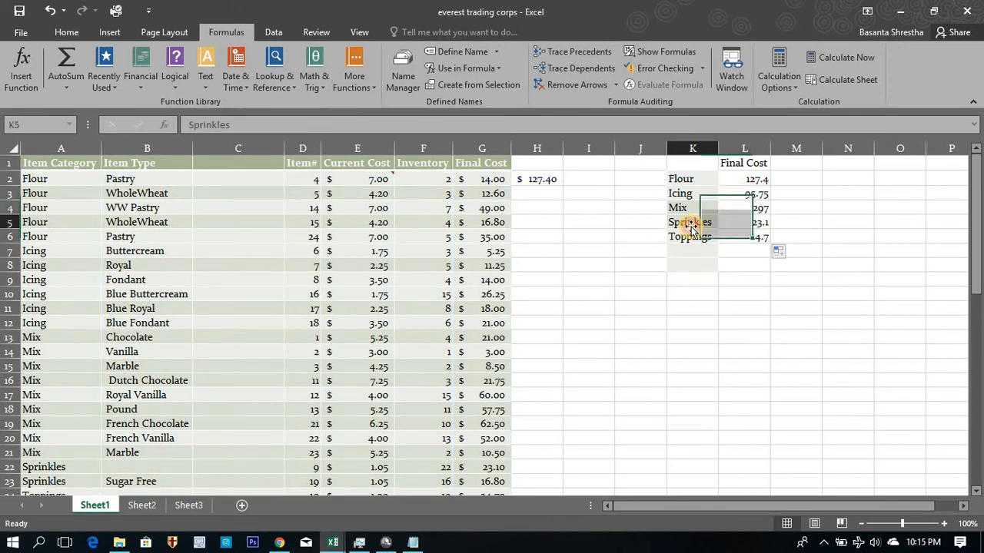
left_click(691, 238)
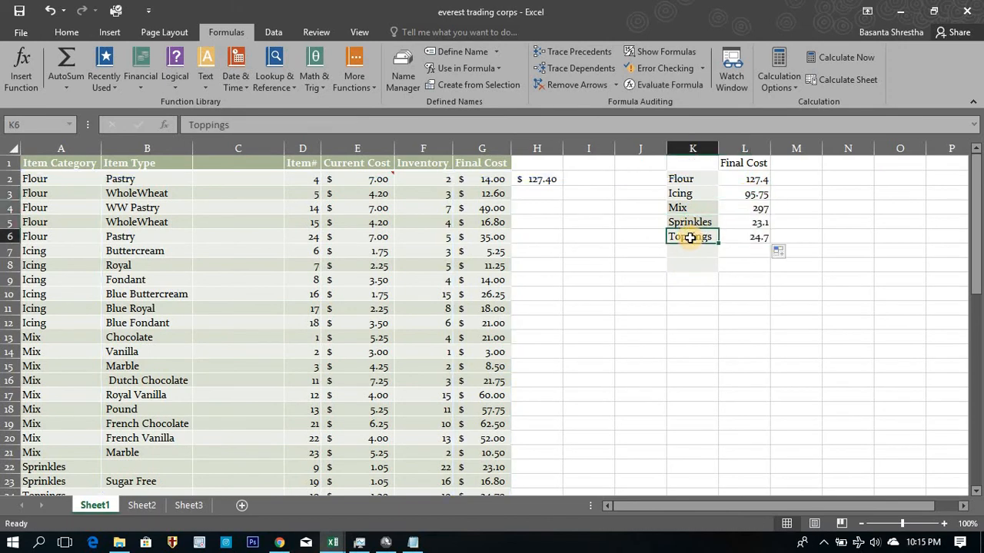
Clear the Toppings total in L6 and start a SUMIF there with the Insert Function dialog
left_click(747, 236)
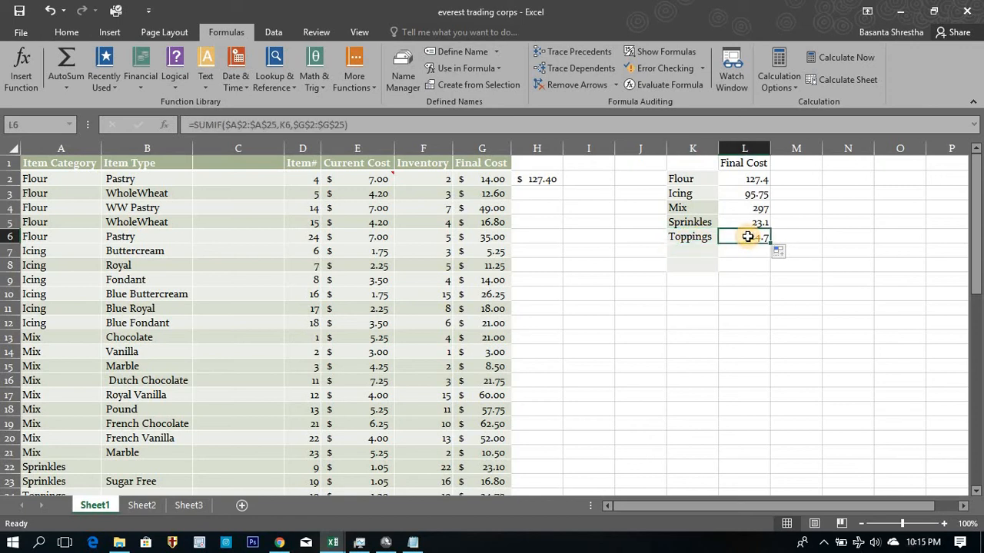
key("Delete")
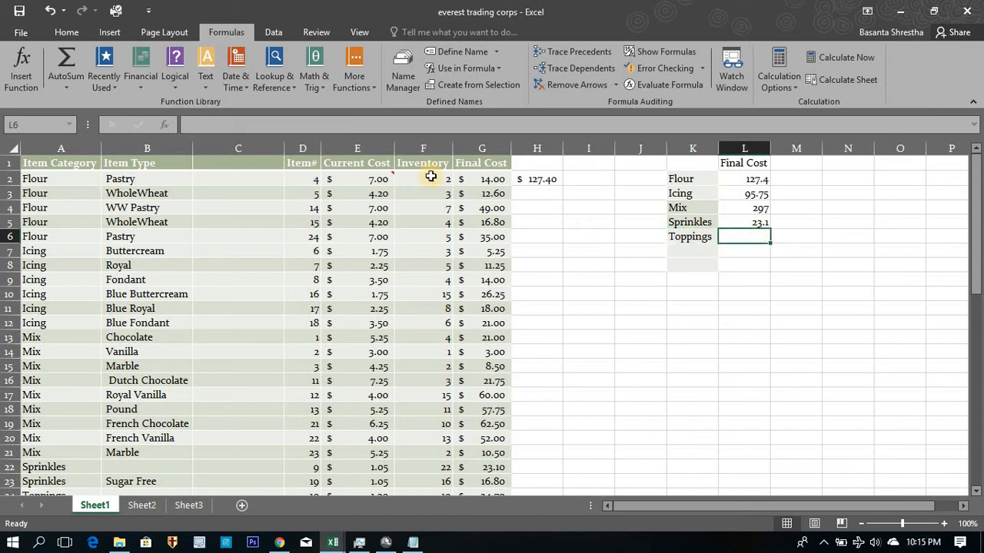
left_click(23, 87)
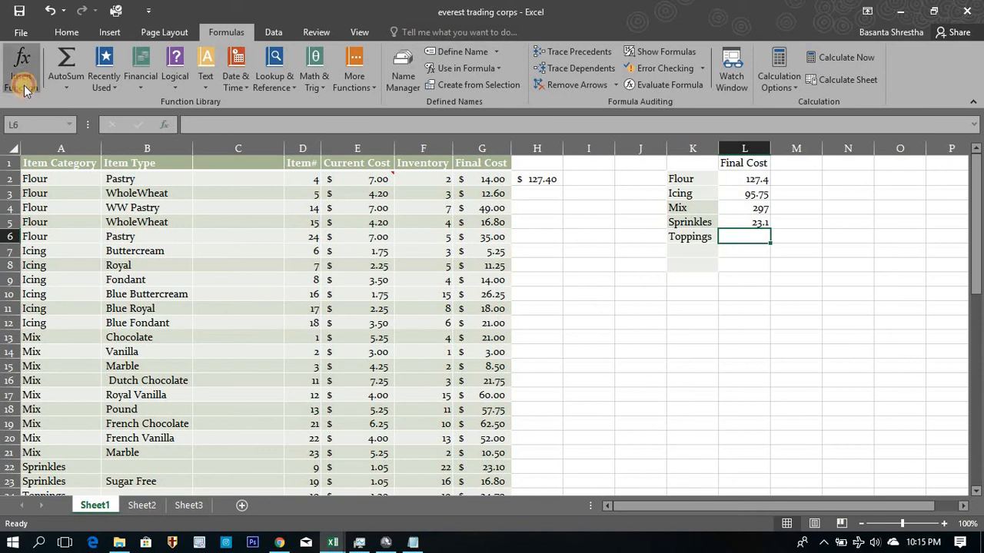
type("sumif")
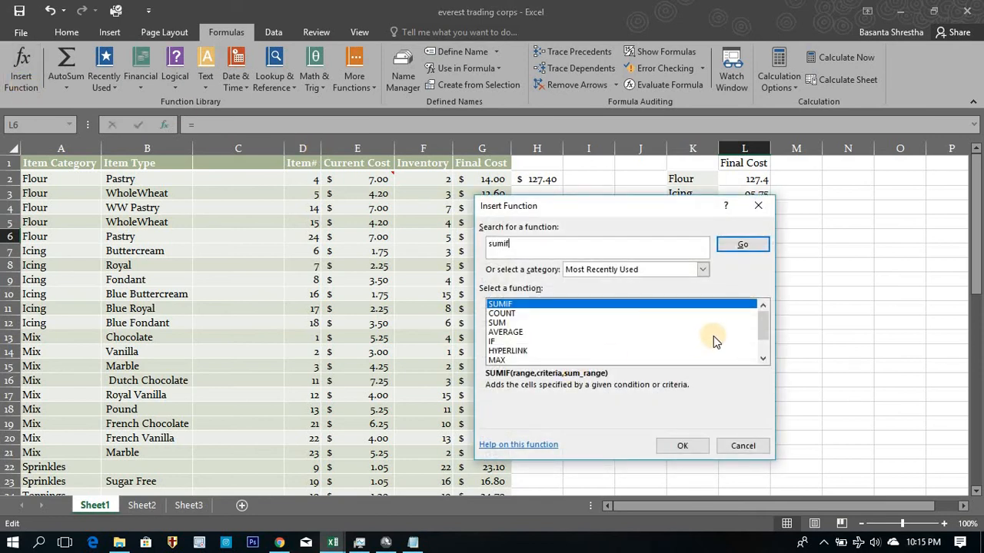
double_click(497, 306)
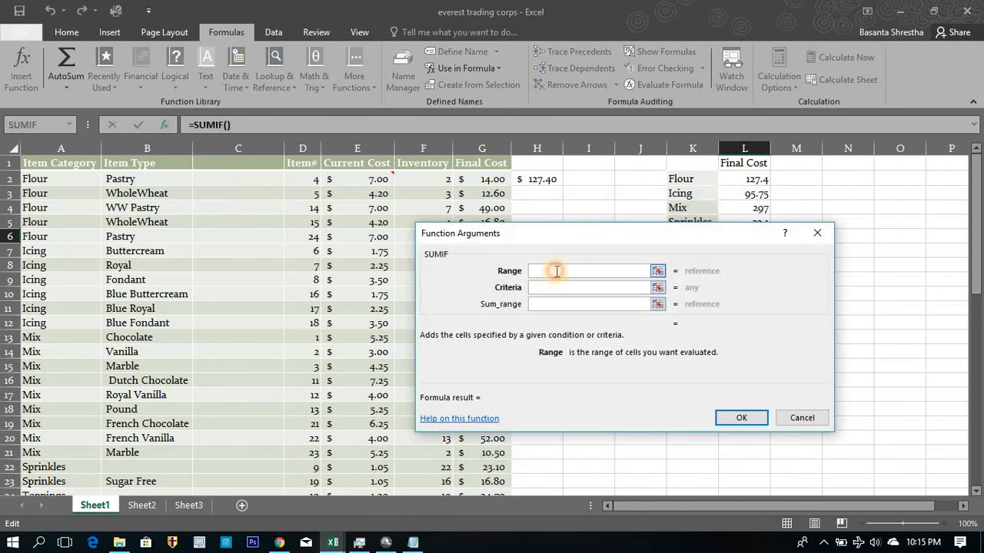
Set the Range argument of the L6 SUMIF to the item categories as the absolute range $A$2:$A$25
left_click(658, 271)
left_click(70, 179)
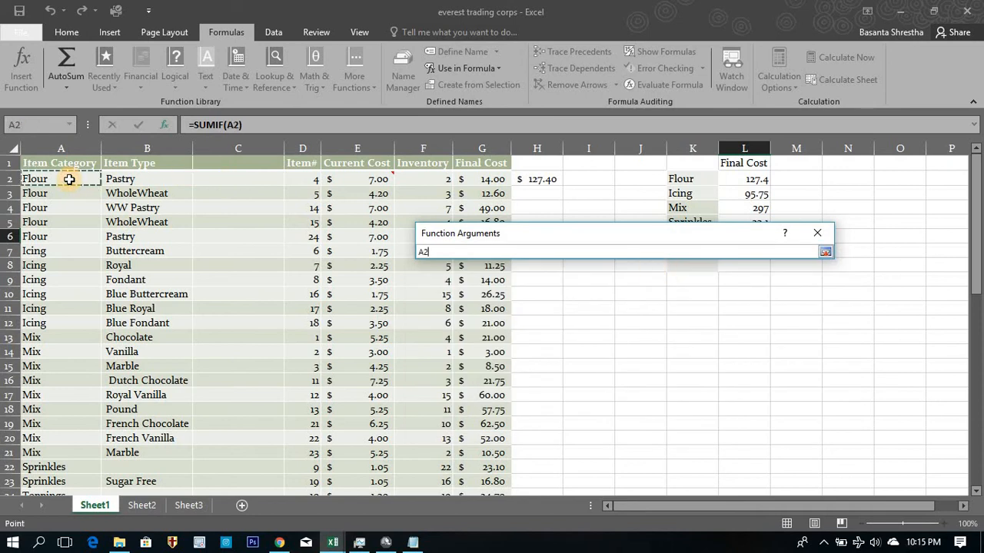
key("ctrl+shift+Down")
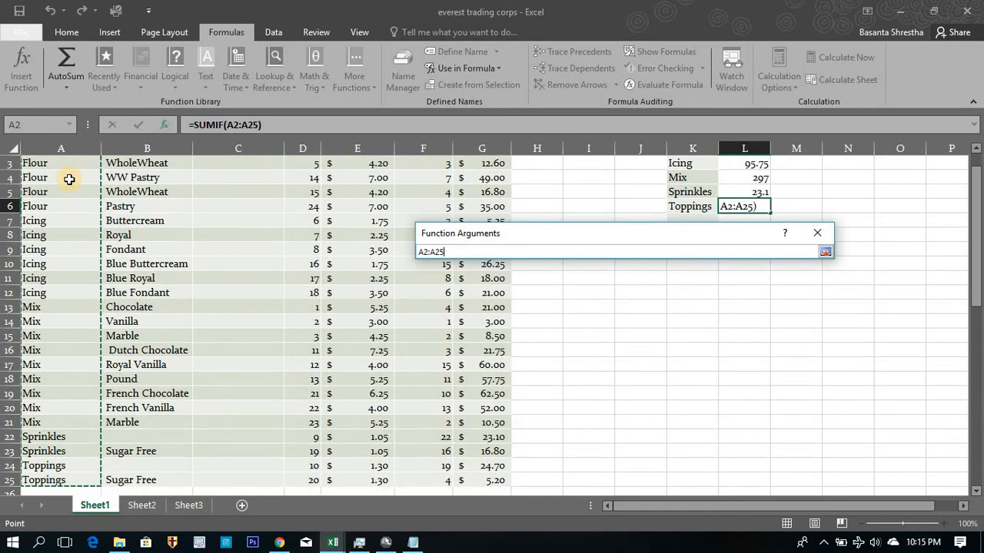
key("F4")
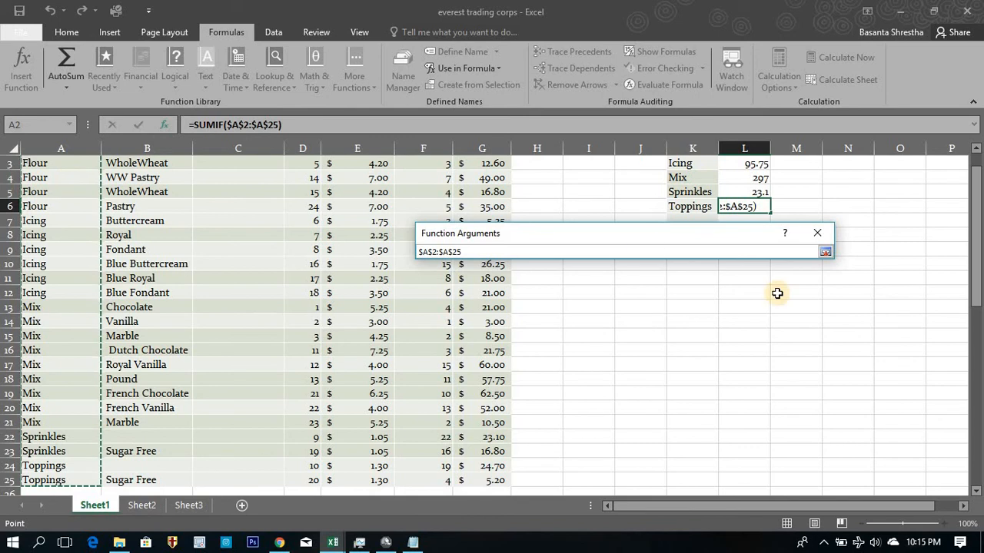
left_click(825, 252)
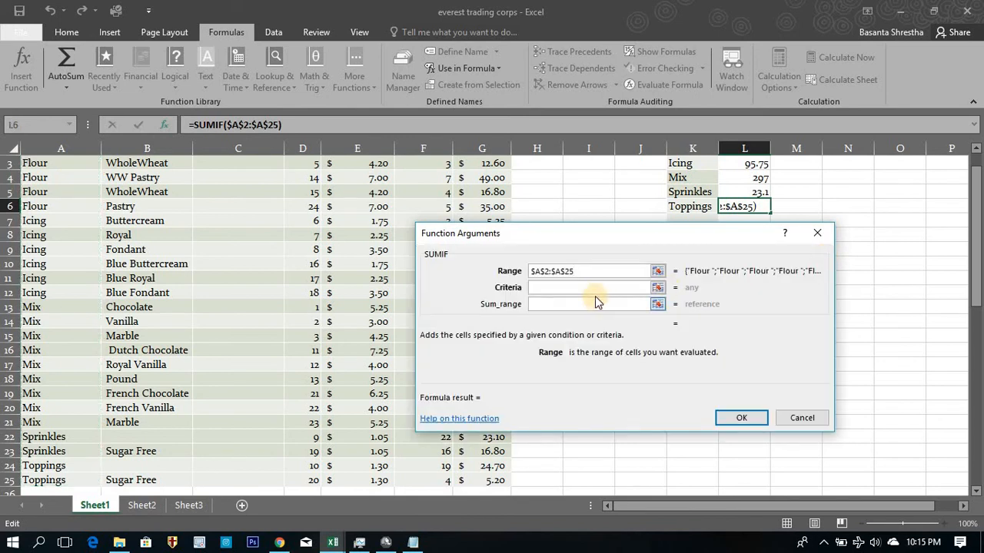
Set the Criteria argument of the L6 SUMIF to the Toppings label in cell K6
left_click(598, 289)
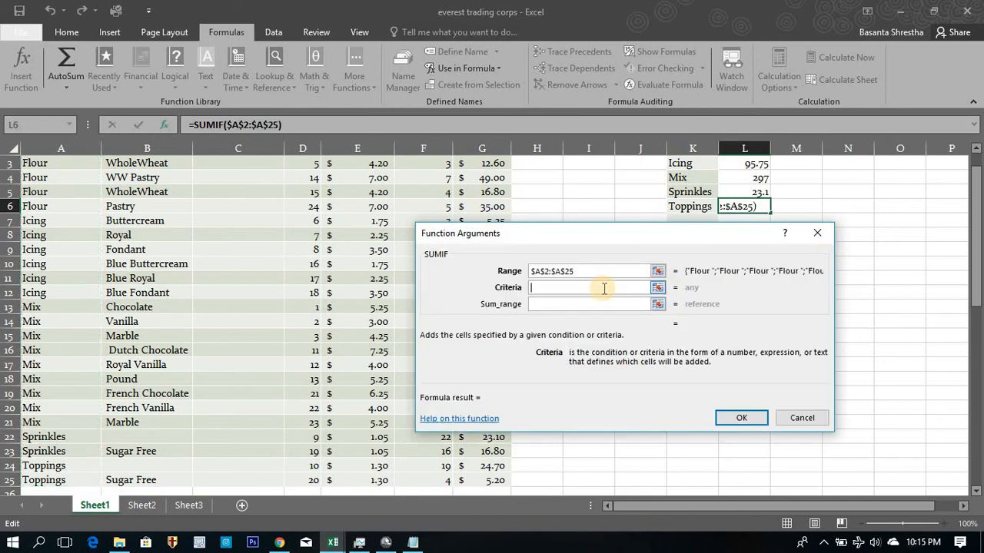
left_click(655, 284)
left_click(695, 207)
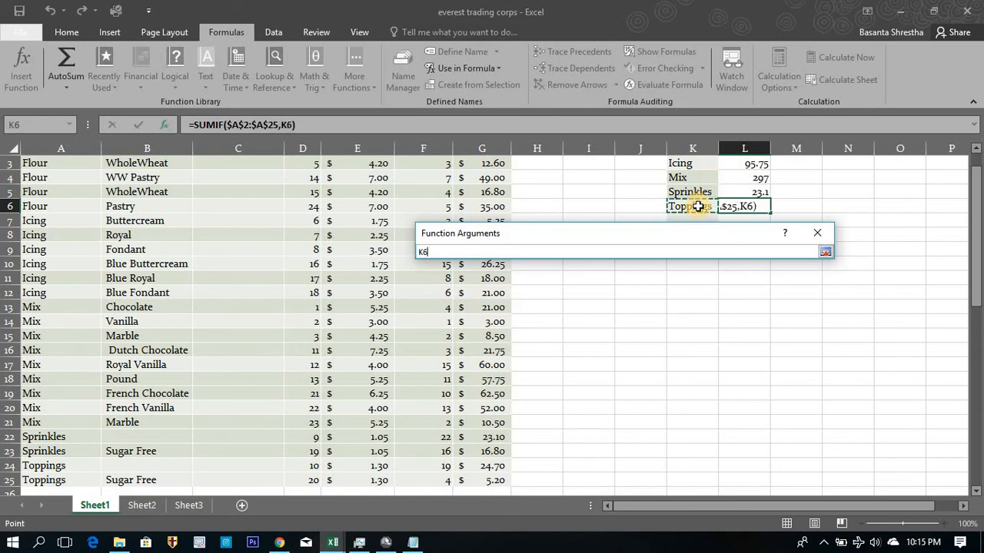
left_click(825, 253)
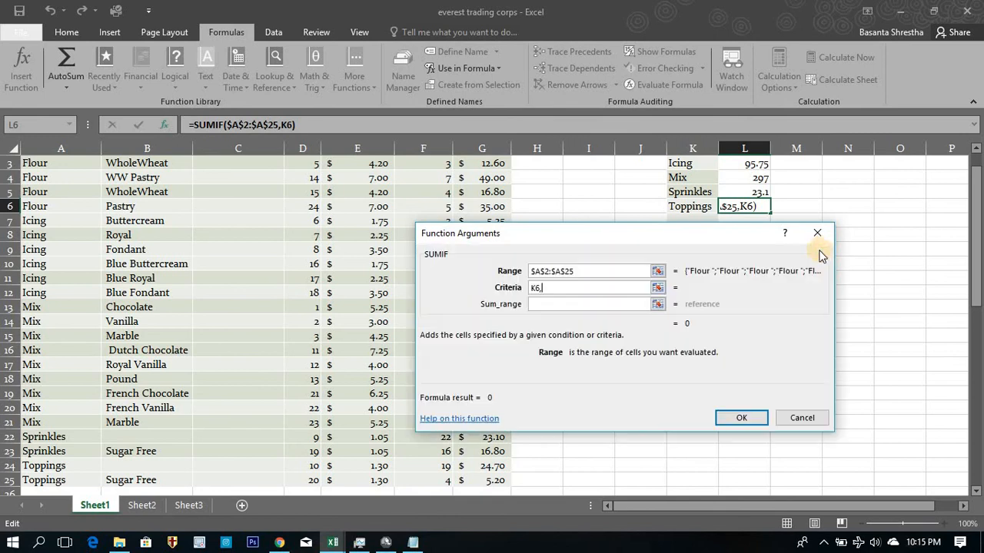
key("Tab")
Set the Sum_range argument to the Final Cost cells as absolute range $G$2:$G$25 and insert the SUMIF function in L6
left_click(657, 305)
left_click(478, 202)
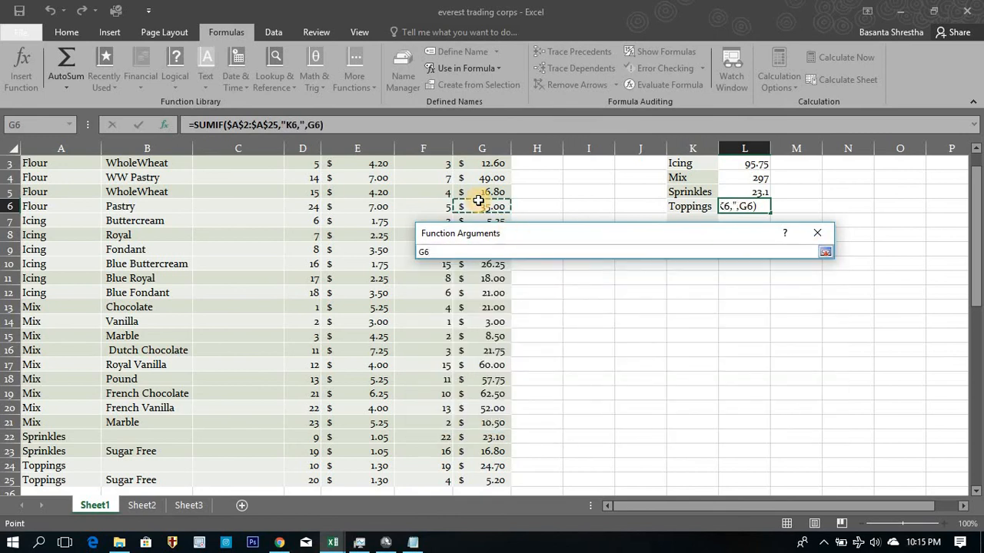
key("ctrl+Up")
key("Down")
key("ctrl+shift+Down")
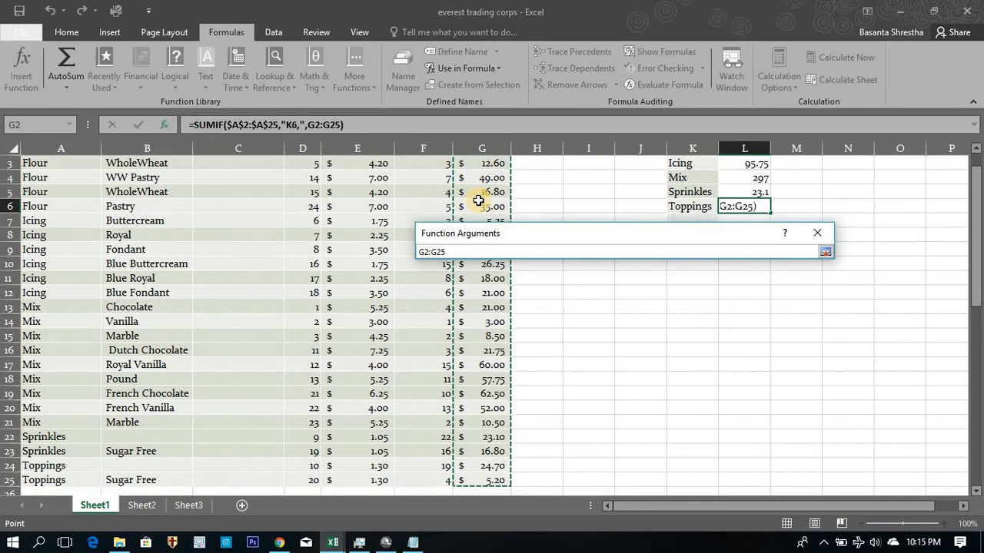
key("F4")
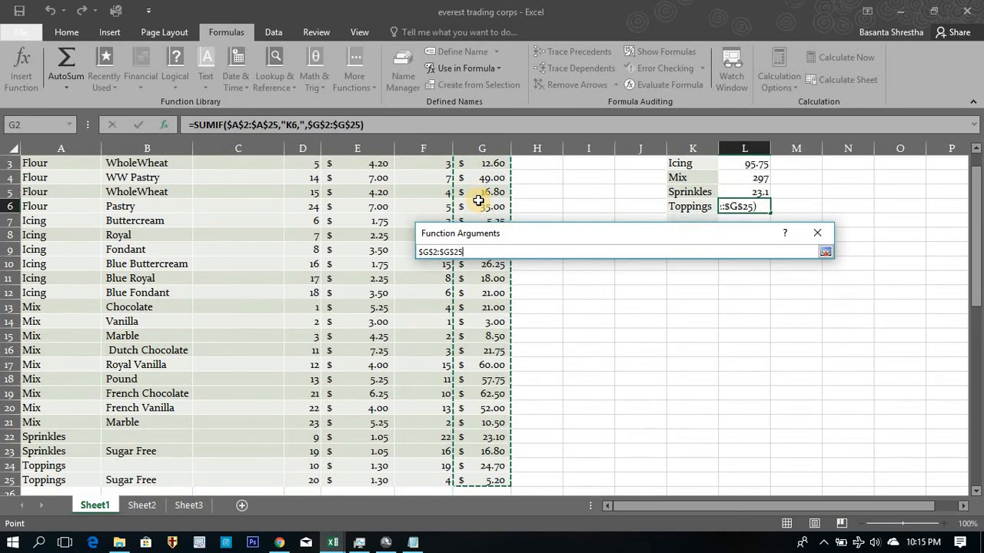
left_click(824, 252)
left_click(742, 414)
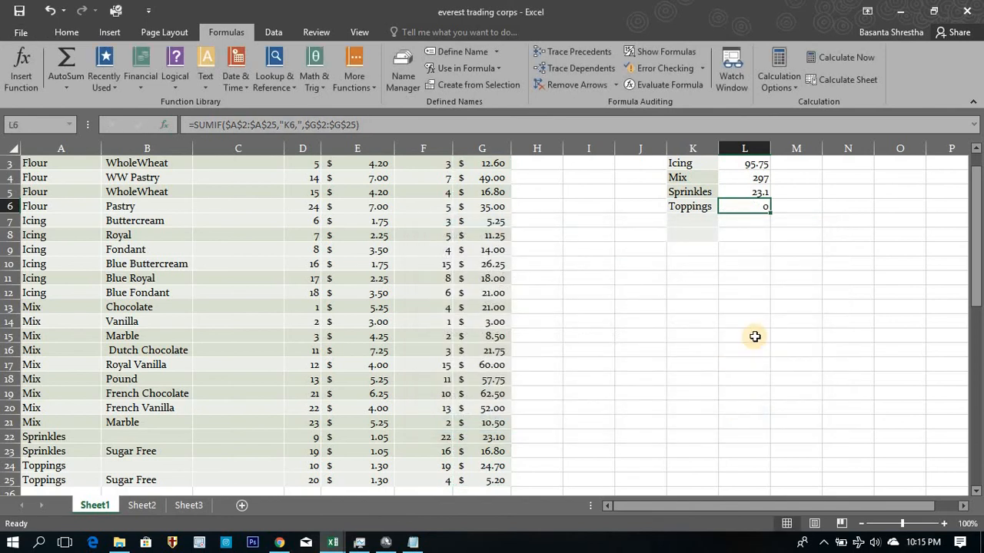
Correct the L6 formula's criterion to the plain reference K6, removing the quotation marks and extra comma
left_click(280, 124)
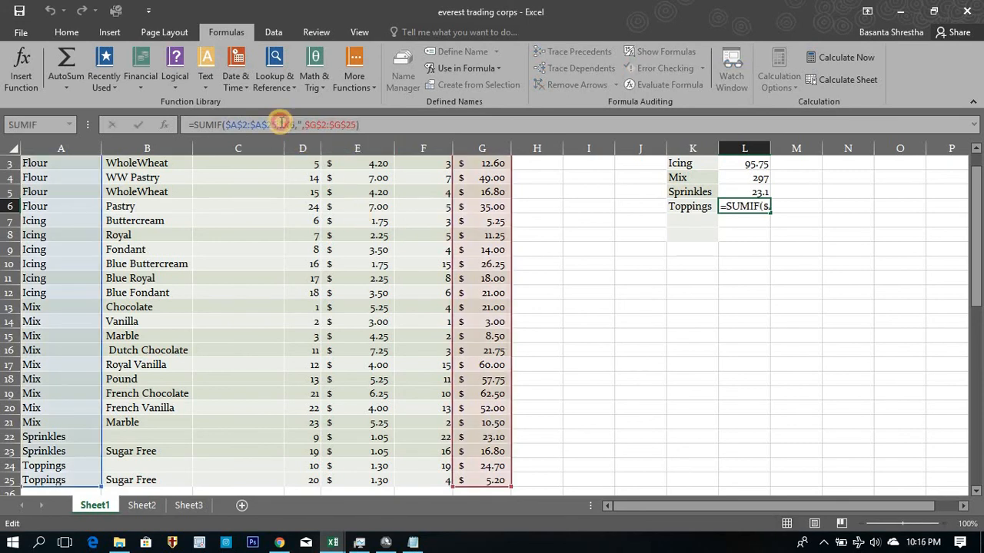
key("Delete")
key("Delete")
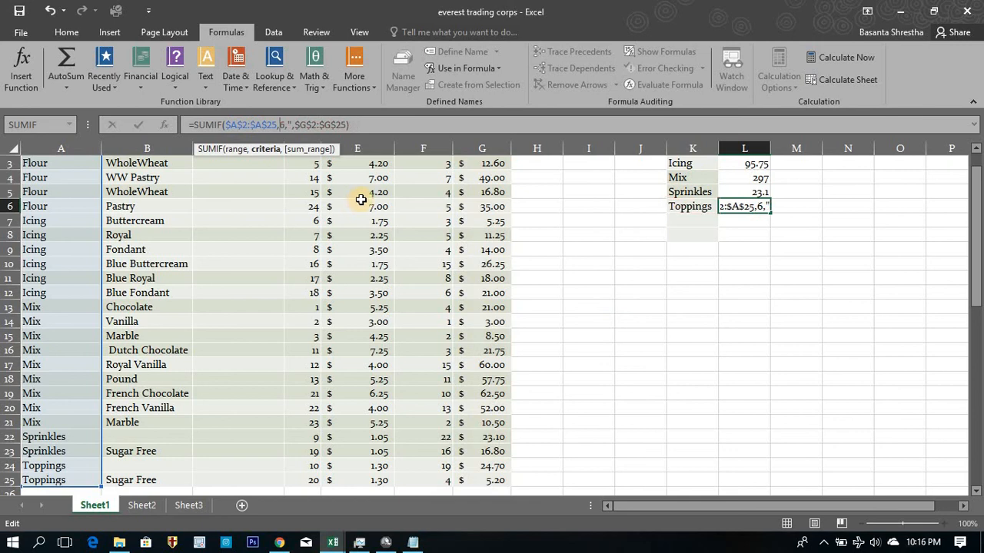
type("k")
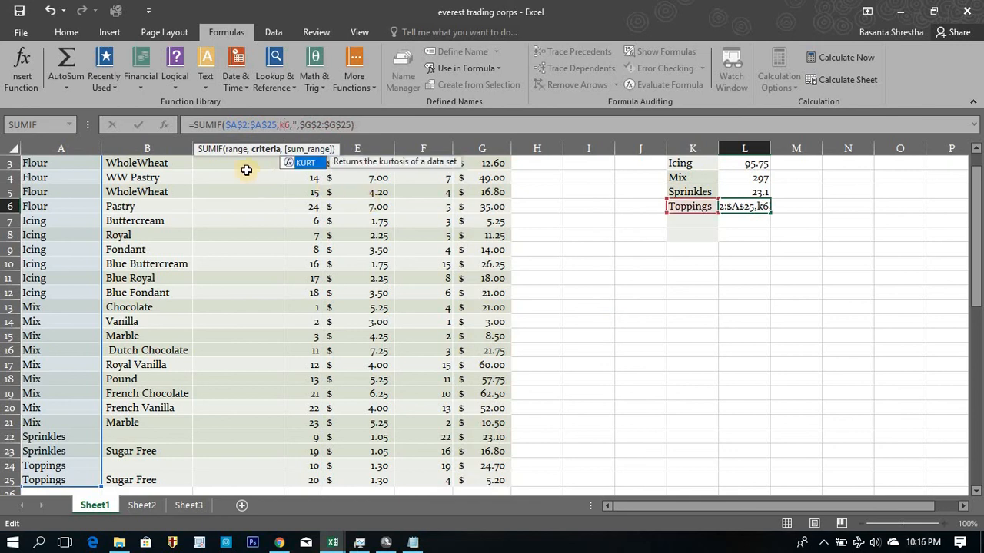
type("6")
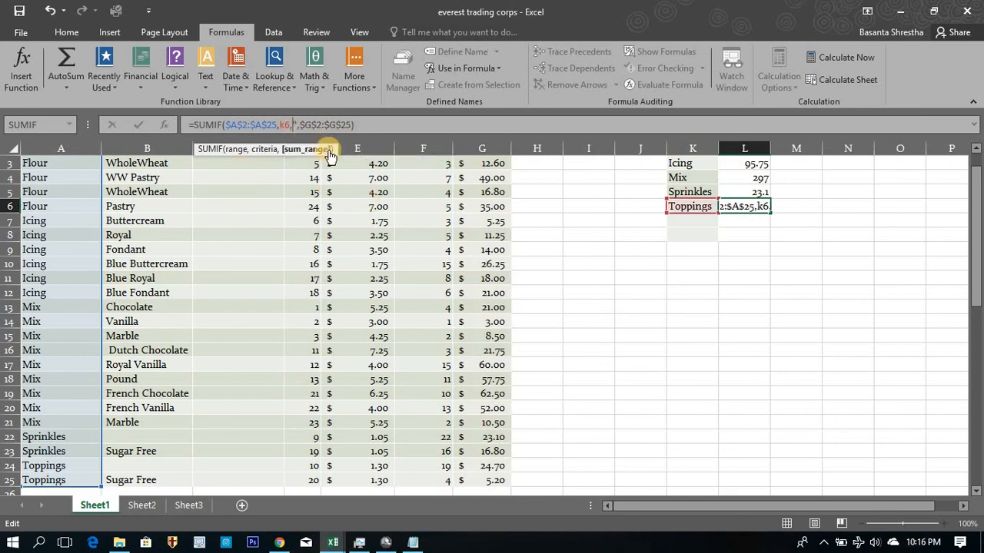
type(",")
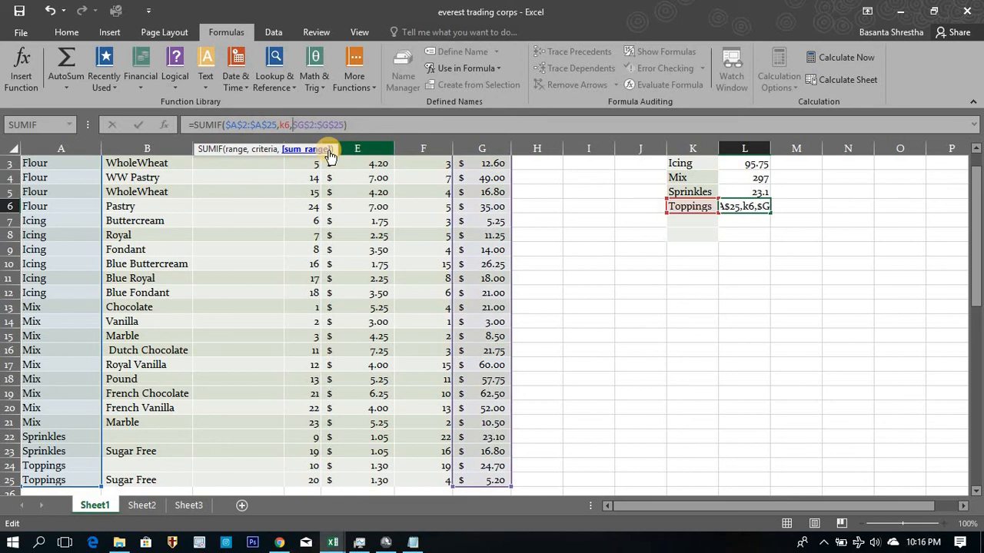
key("Return")
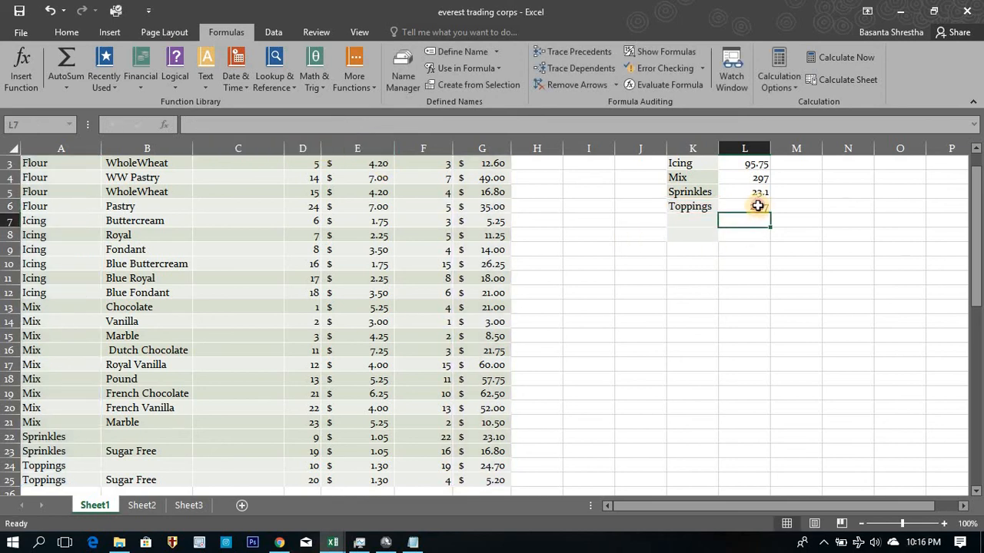
Review the L6 SUMIF in the Function Arguments dialog, close it unchanged, and inspect the Sprinkles formula in L5
left_click(757, 206)
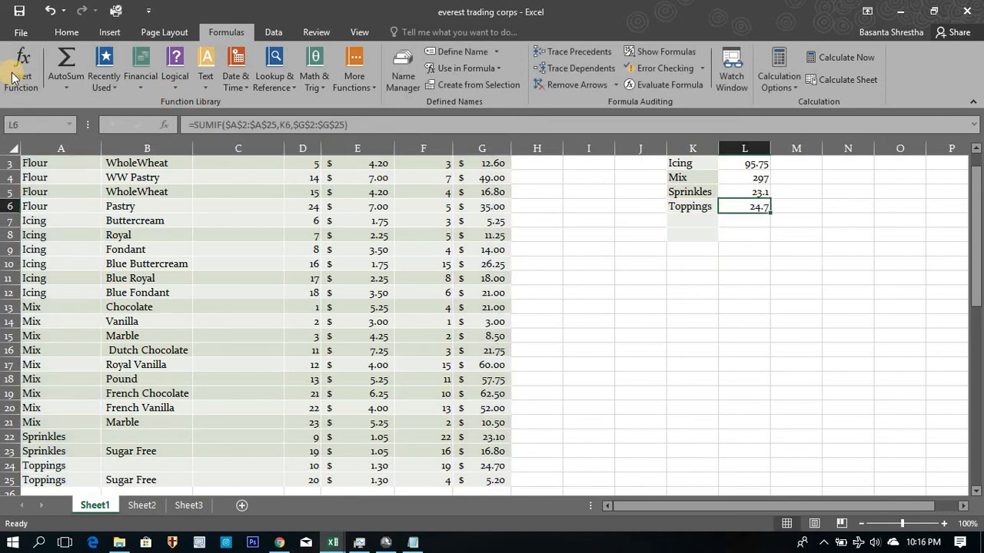
left_click(12, 73)
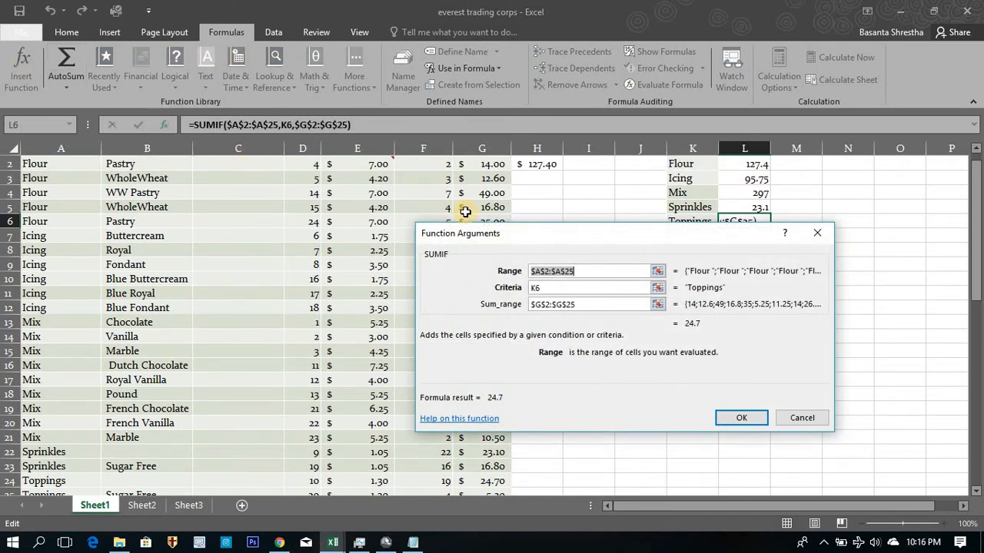
left_click_drag(584, 241, 323, 264)
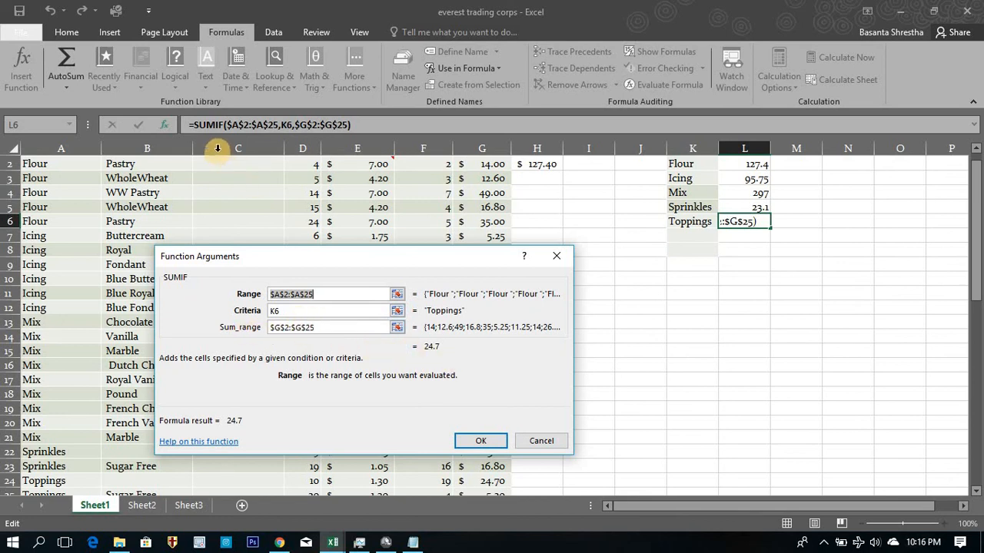
left_click(551, 259)
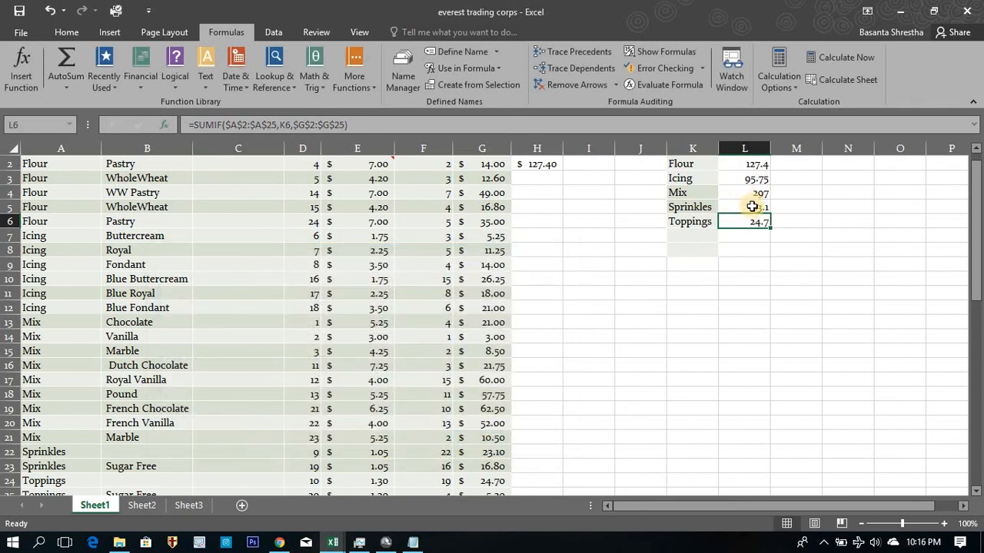
left_click(752, 207)
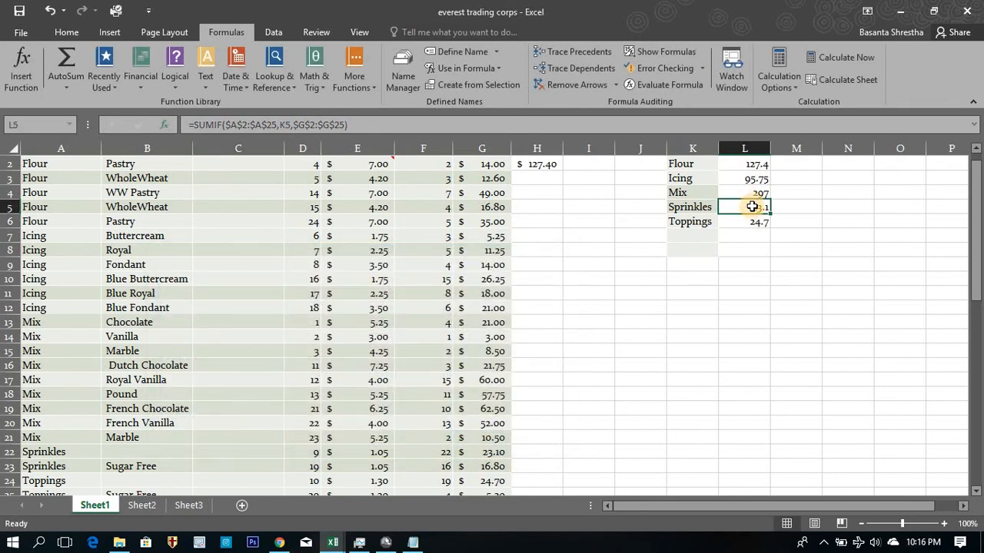